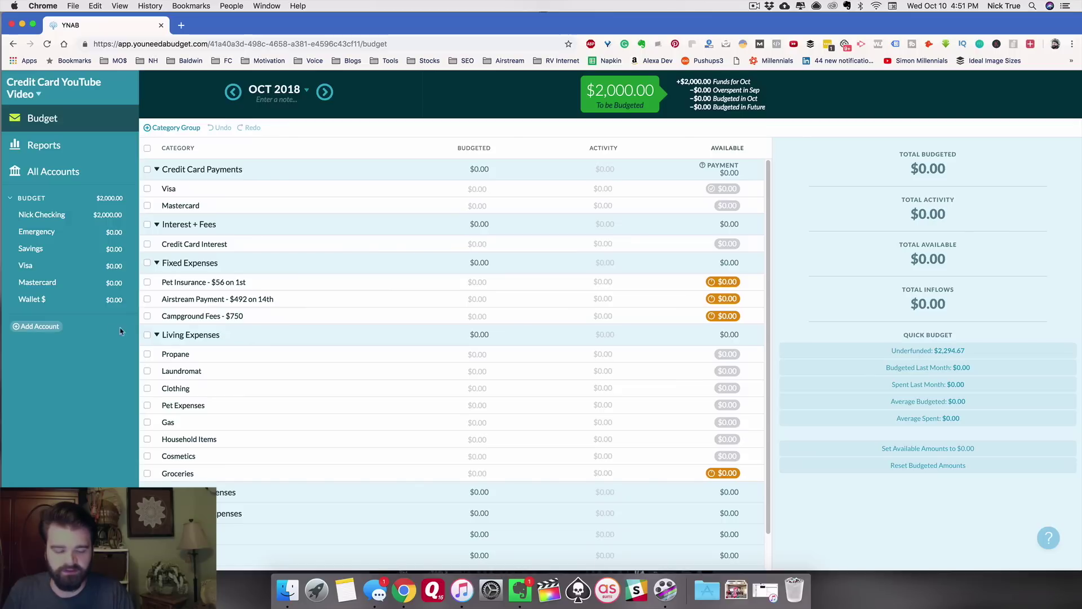
- Start adding an unlinked Credit Card account nicknamed Chase Freedom with a current balance of 1500
left_click(22, 327)
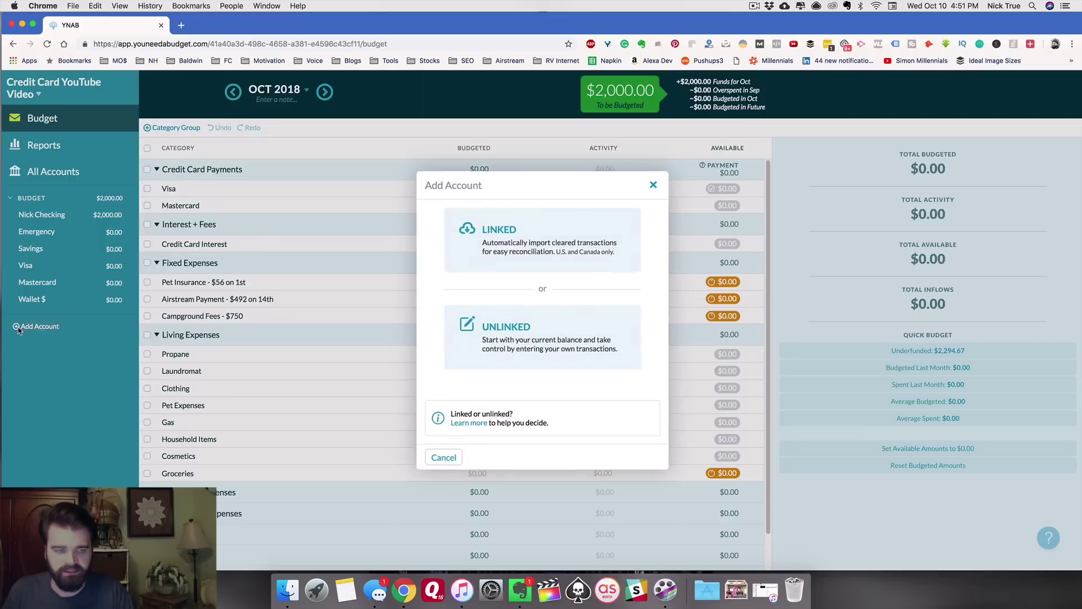
left_click(516, 333)
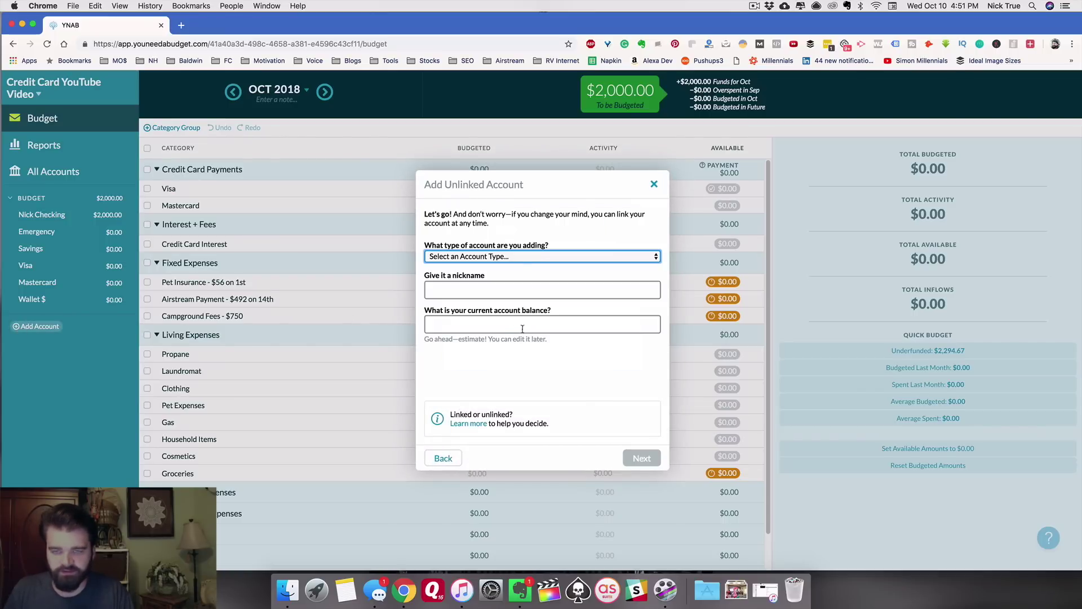
left_click(522, 259)
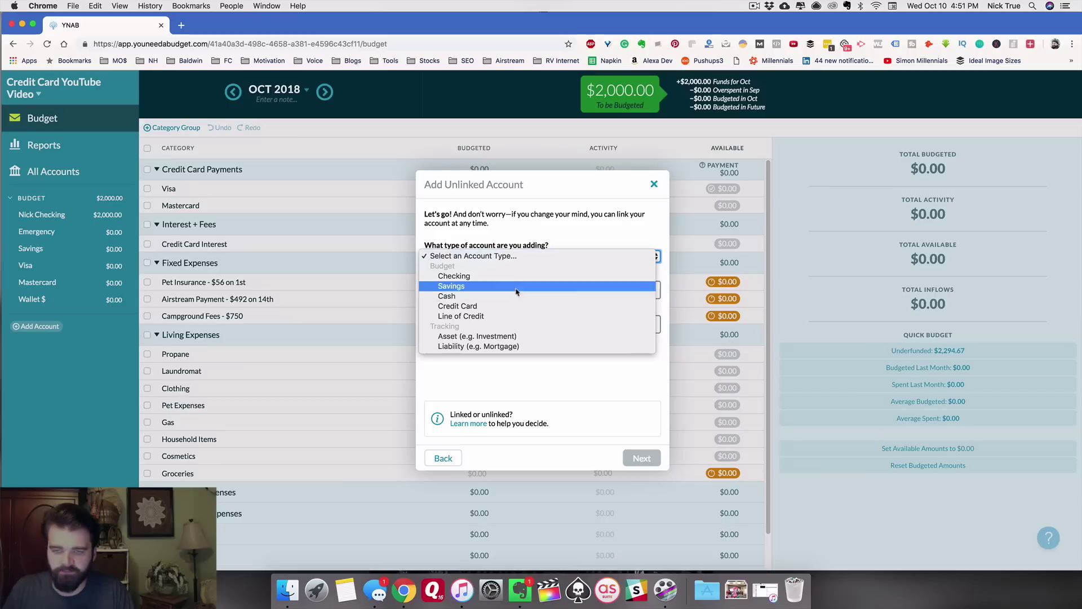
left_click(497, 314)
left_click(474, 290)
type("Cha")
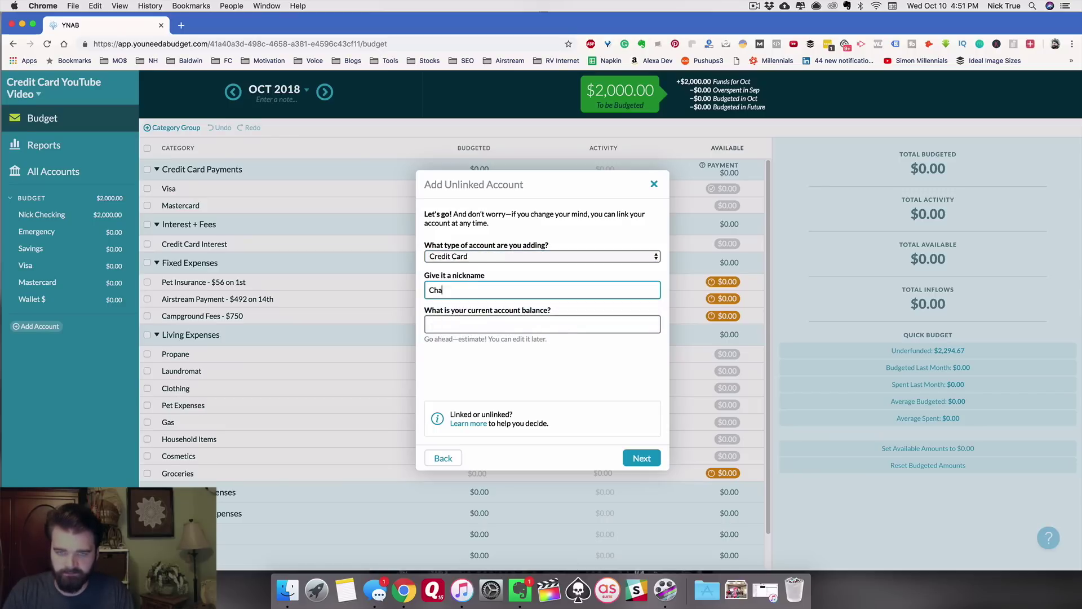
type("se Freedom")
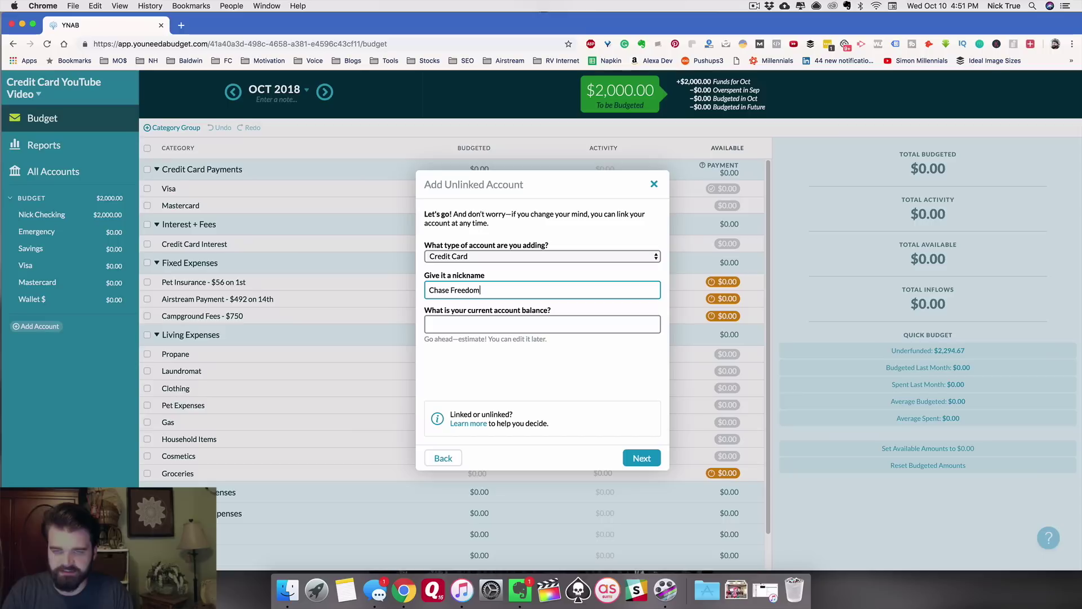
left_click(429, 324)
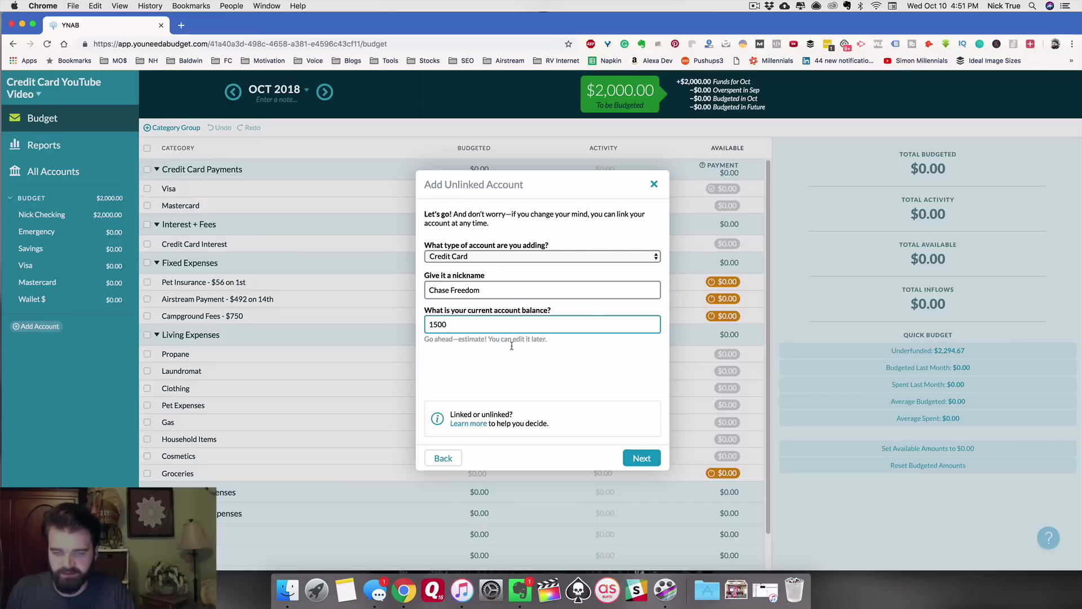
- Skip budgeting for the card's existing balance and finish creating the account
left_click(651, 463)
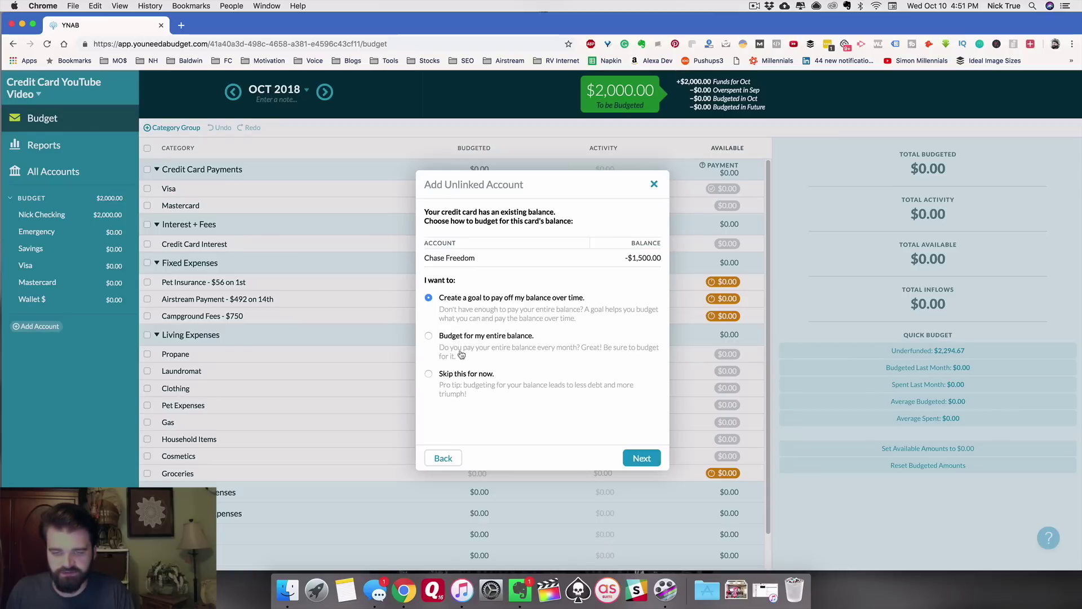
left_click(439, 375)
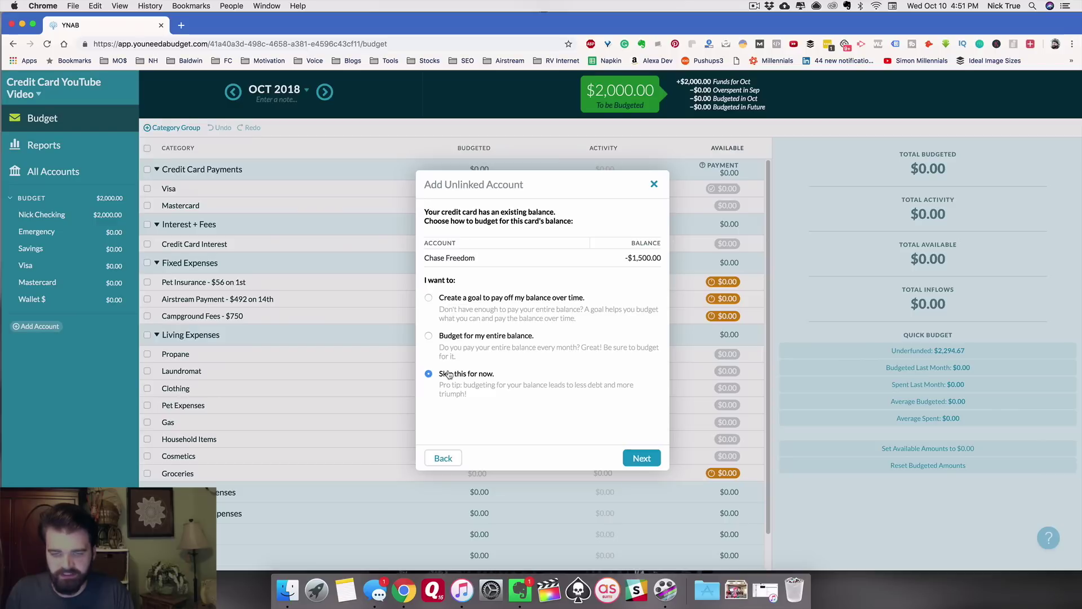
left_click(642, 459)
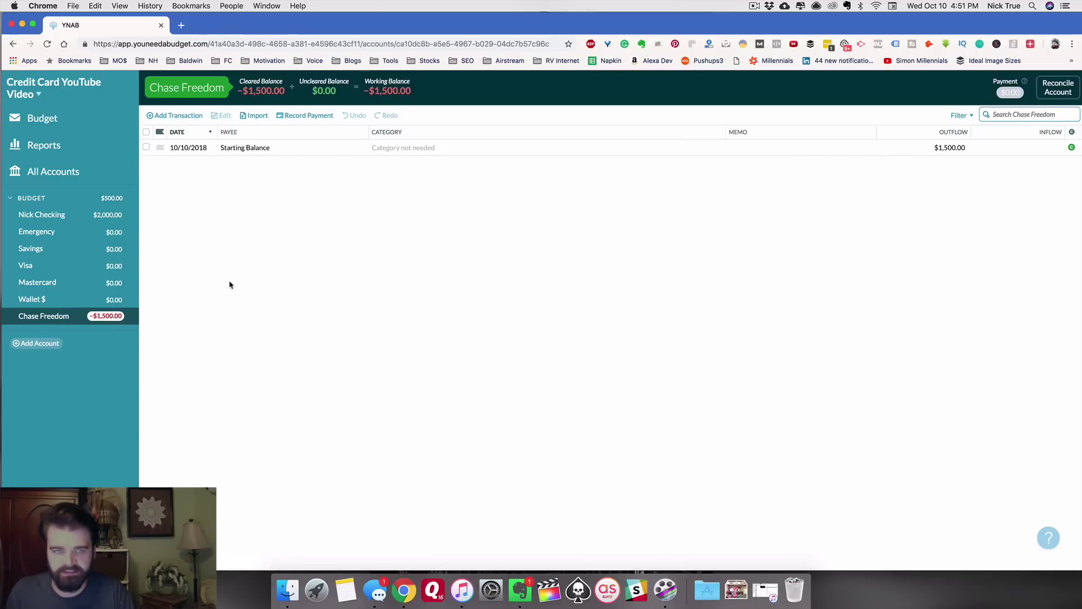
- Change the Chase Freedom starting balance transaction's date to 09/01/2018 and save it
left_click(192, 152)
left_click(190, 149)
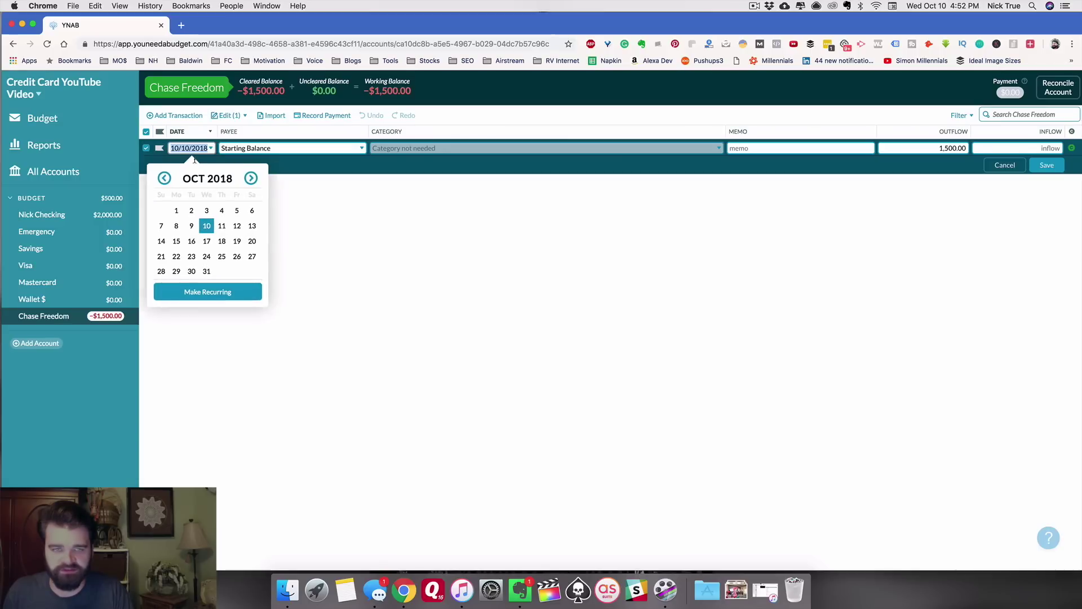
left_click(164, 179)
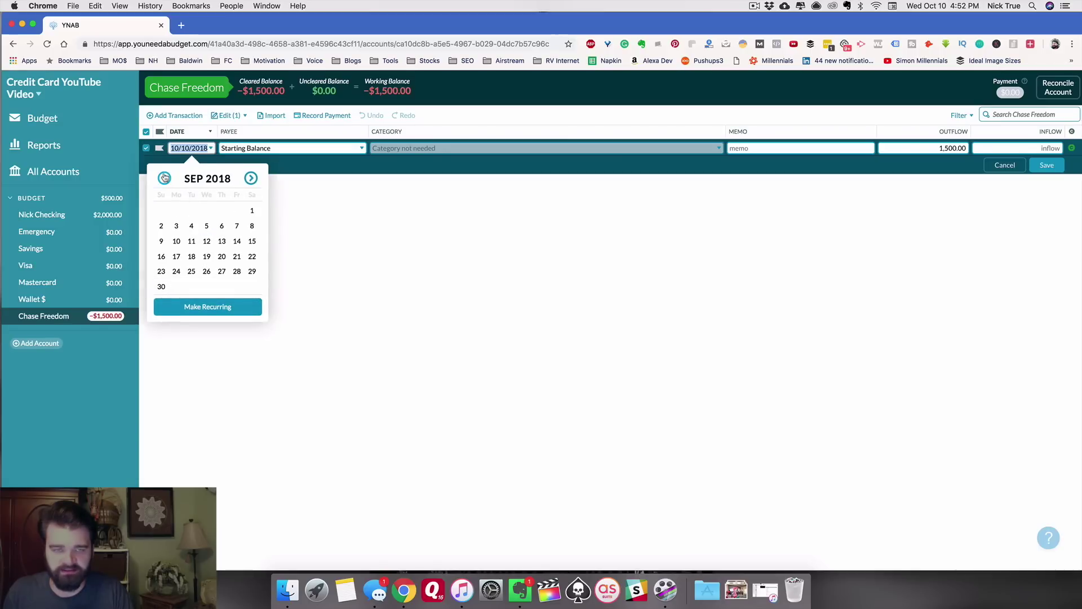
left_click(252, 210)
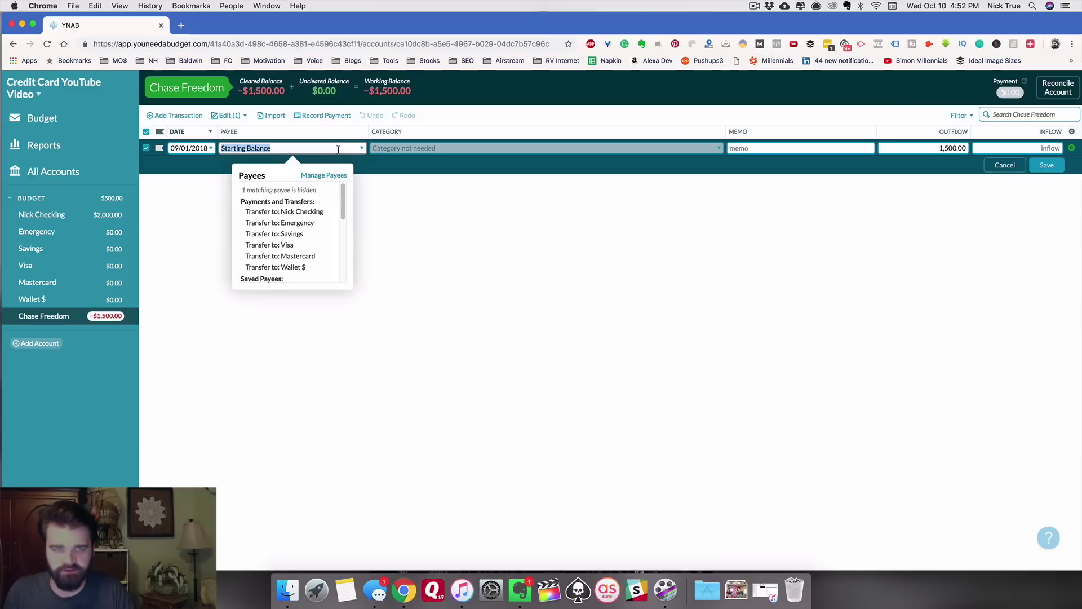
key("Return")
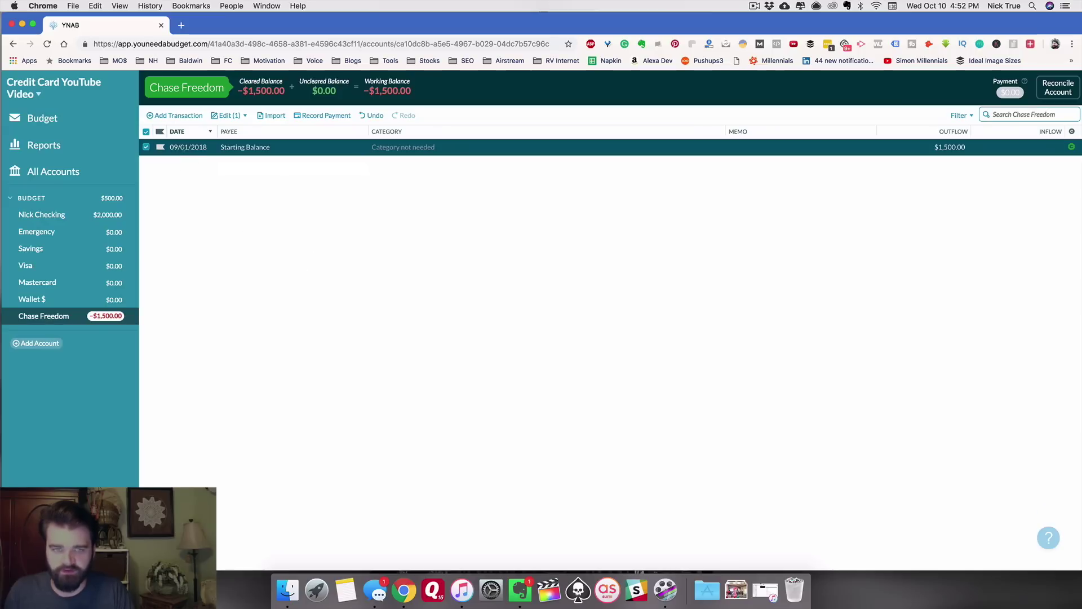
left_click(339, 234)
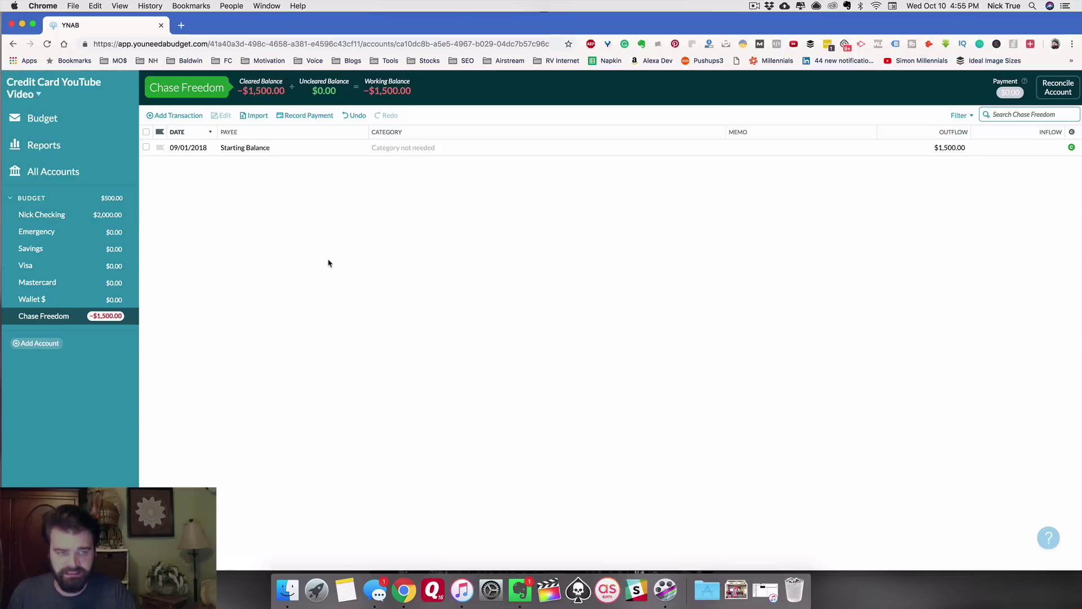
- Review the checking account's register, then return to the monthly budget
left_click(102, 215)
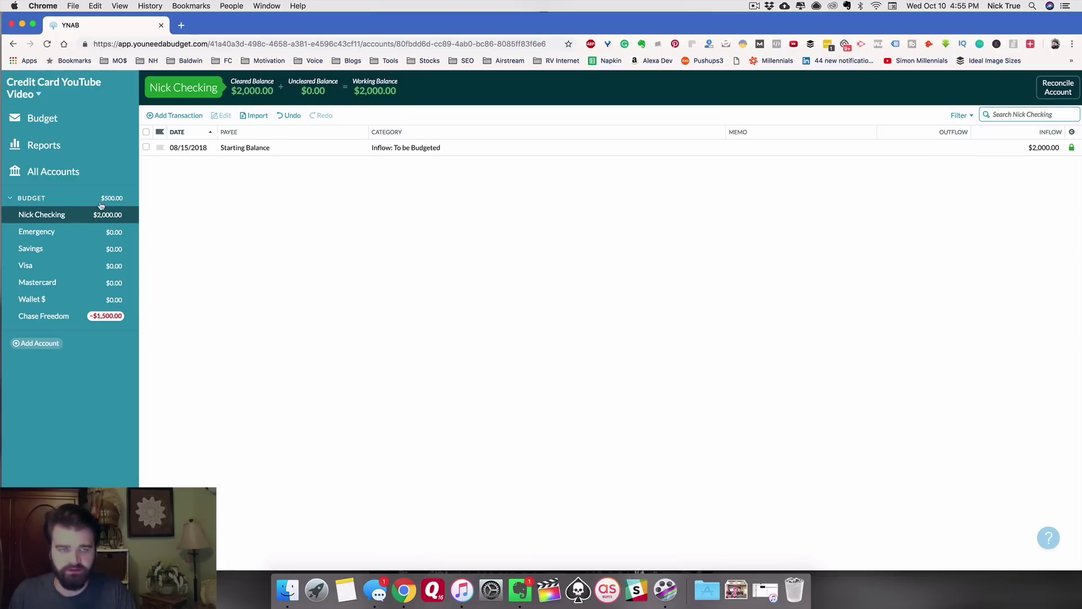
left_click(75, 116)
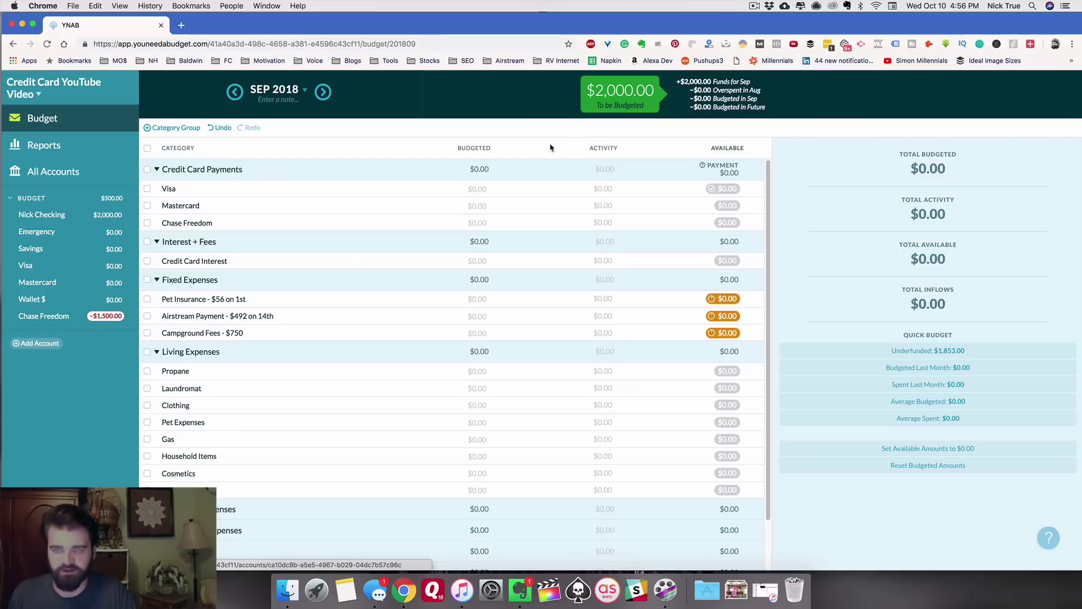
- Budget $1,500 for the Chase Freedom credit card payment in September 2018
left_click(477, 222)
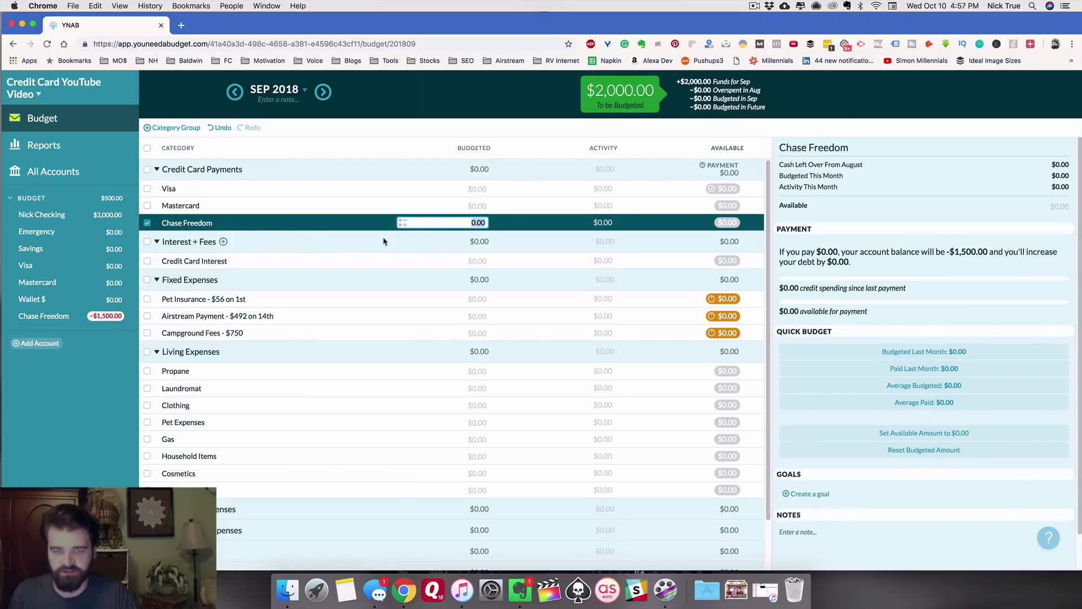
type("1500")
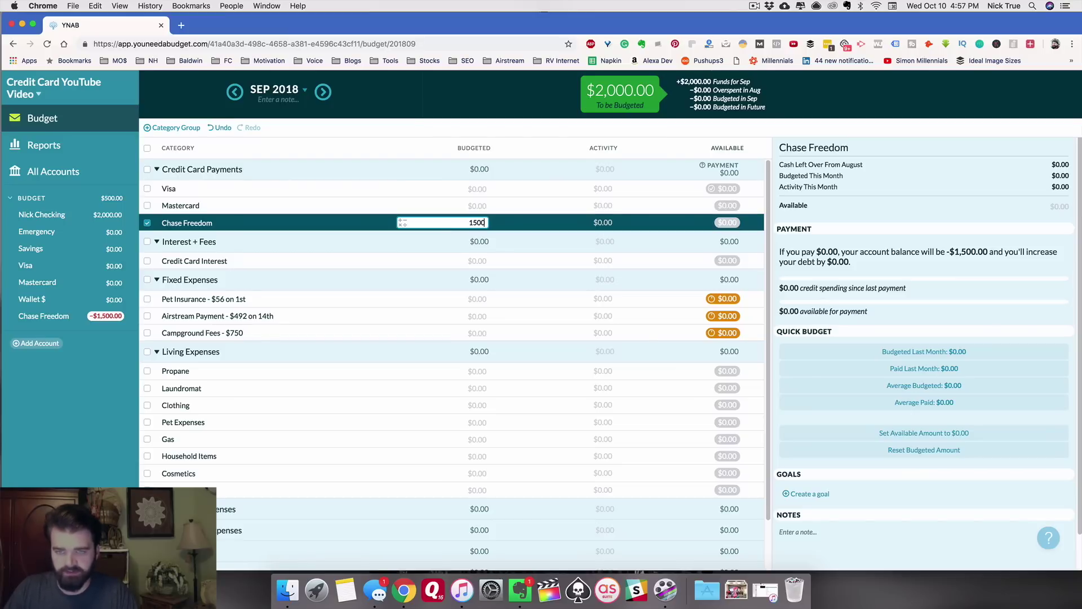
key("Return")
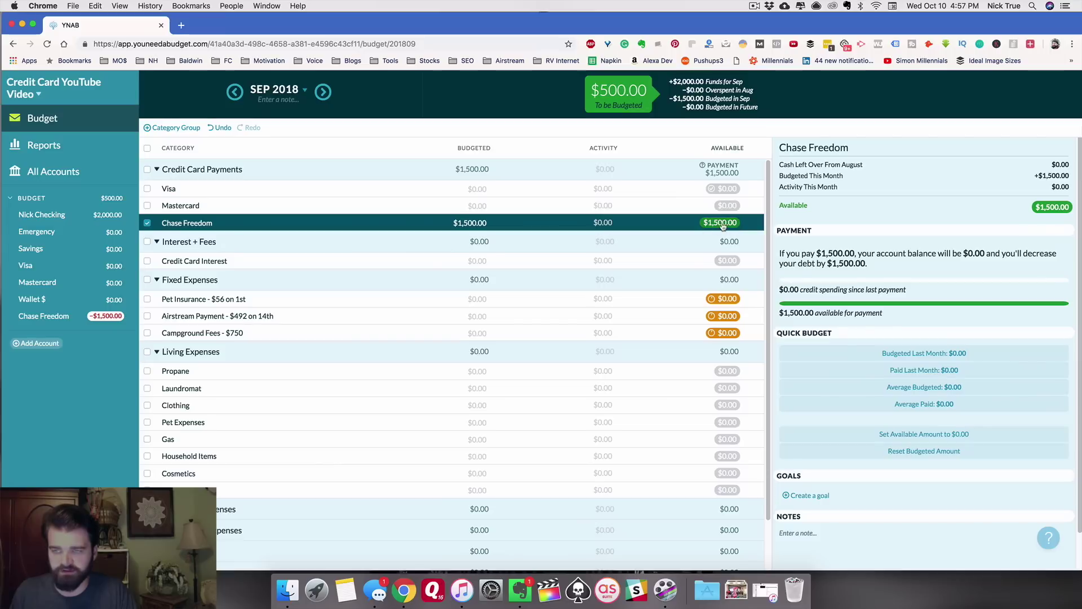
mouse_move(731, 226)
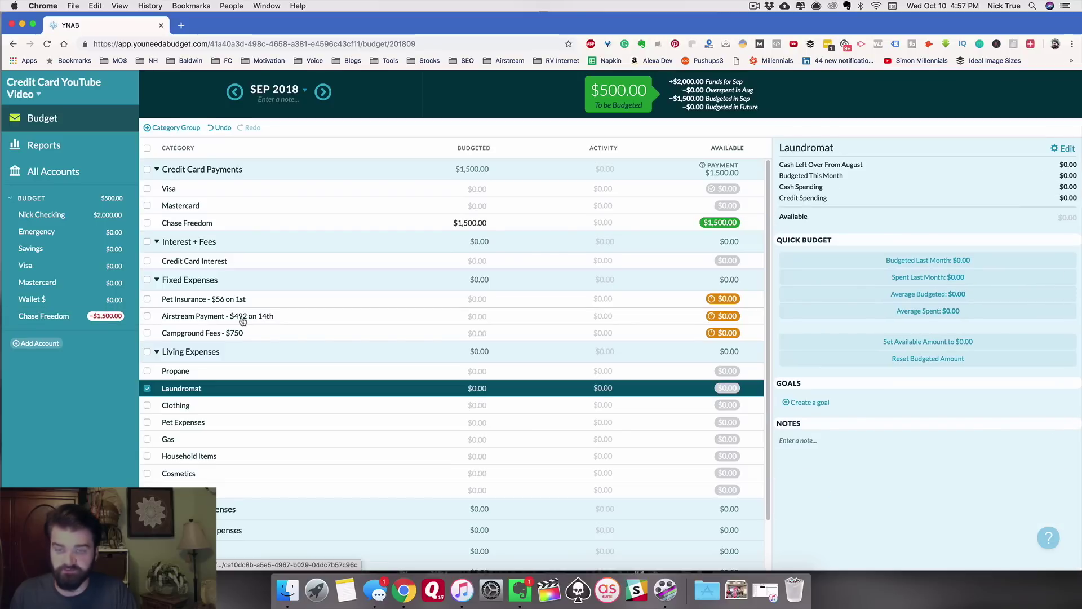
- Budget $50 for Propane under Living Expenses
left_click(476, 371)
type("50")
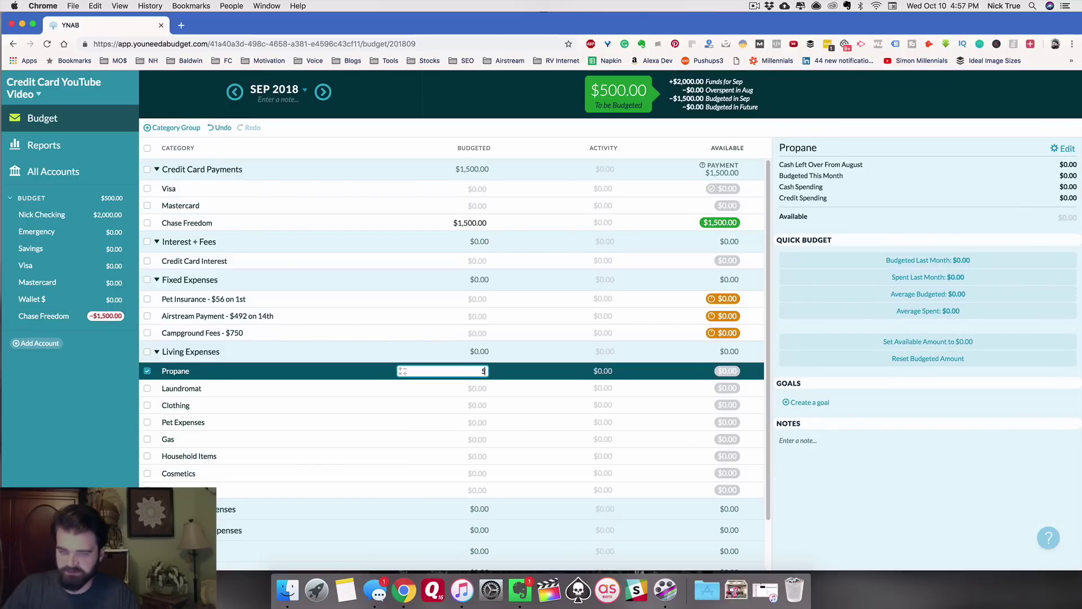
key("Return")
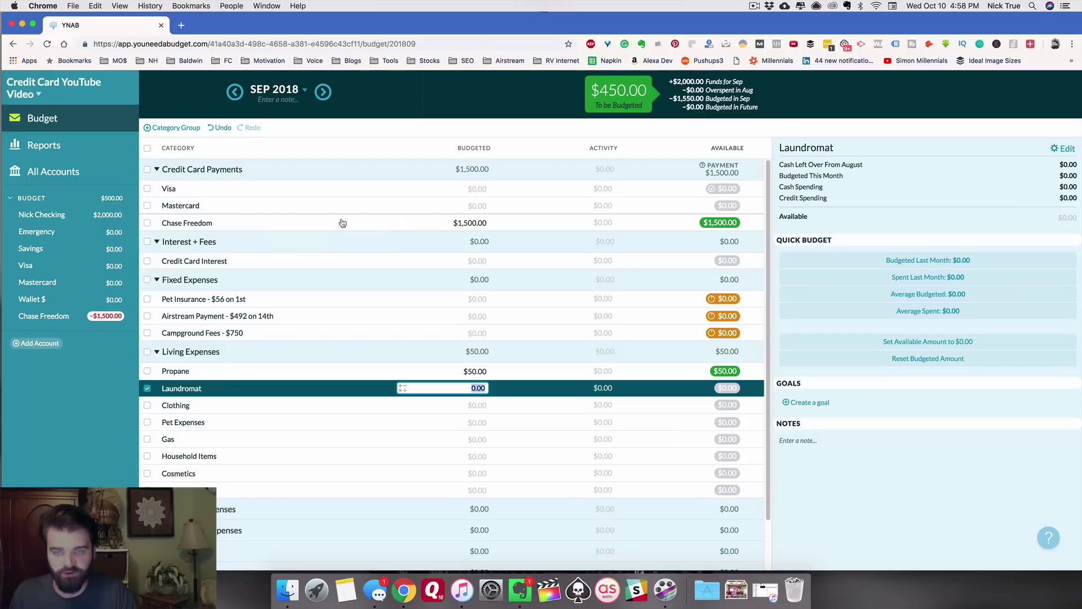
- Reset the September budgeted amounts for Propane and Chase Freedom to 0
key("super+z")
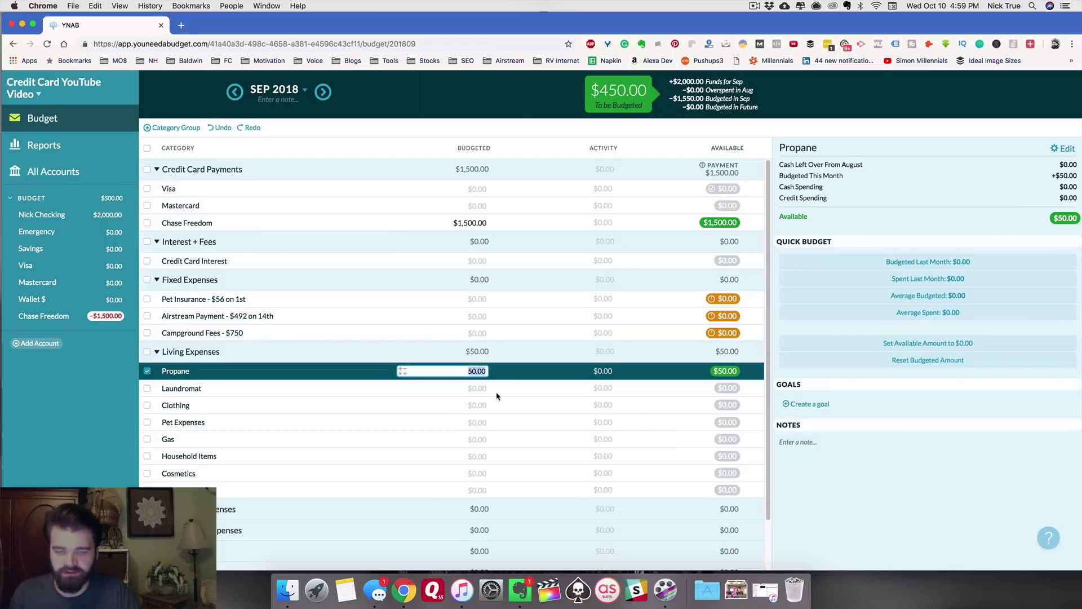
type("0")
key("Return")
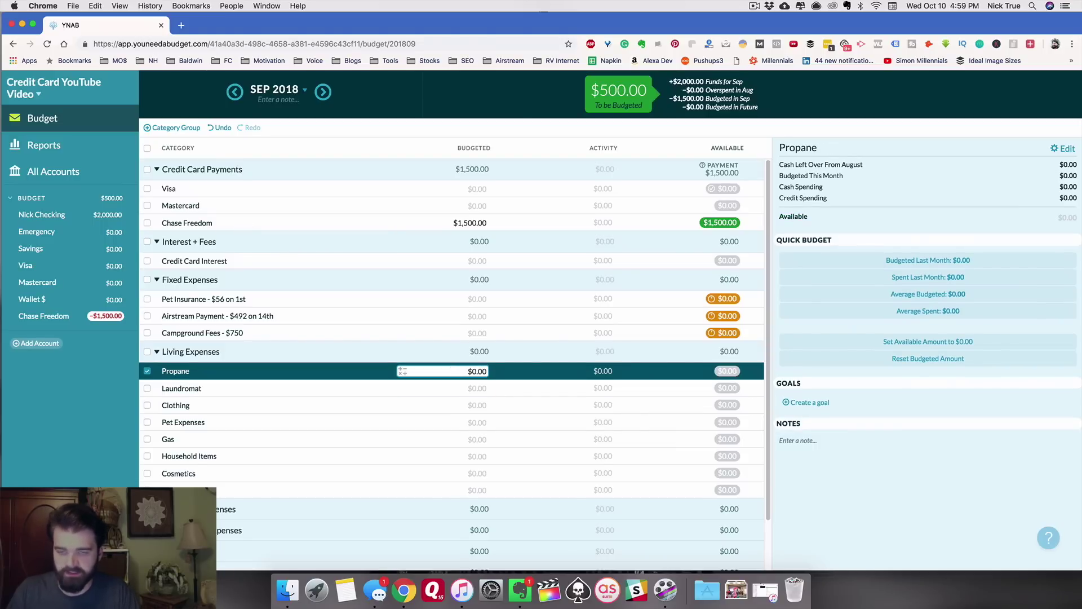
left_click(474, 222)
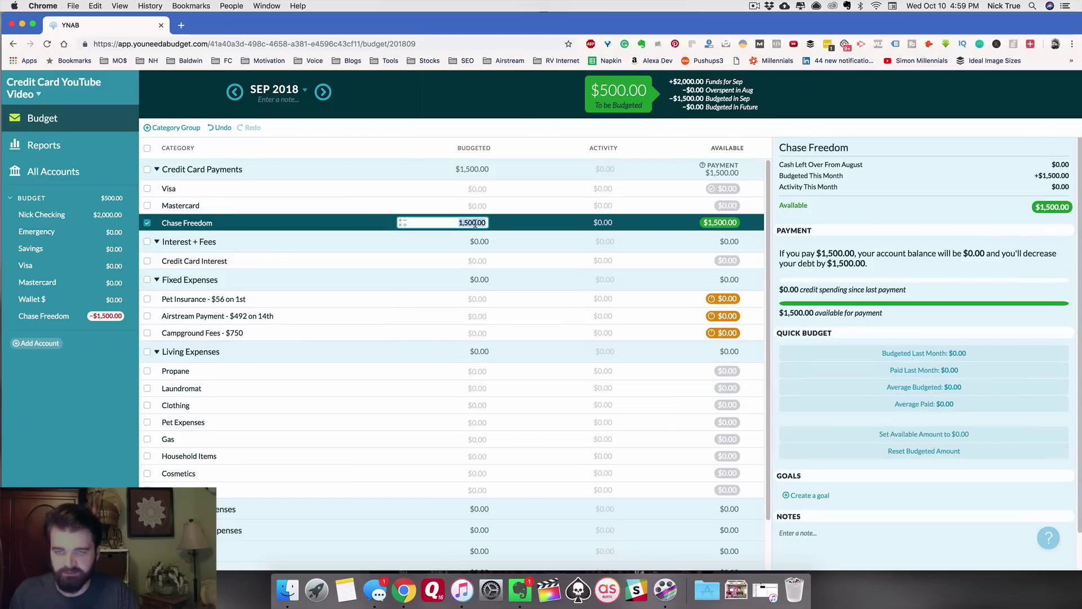
type("0")
key("Return")
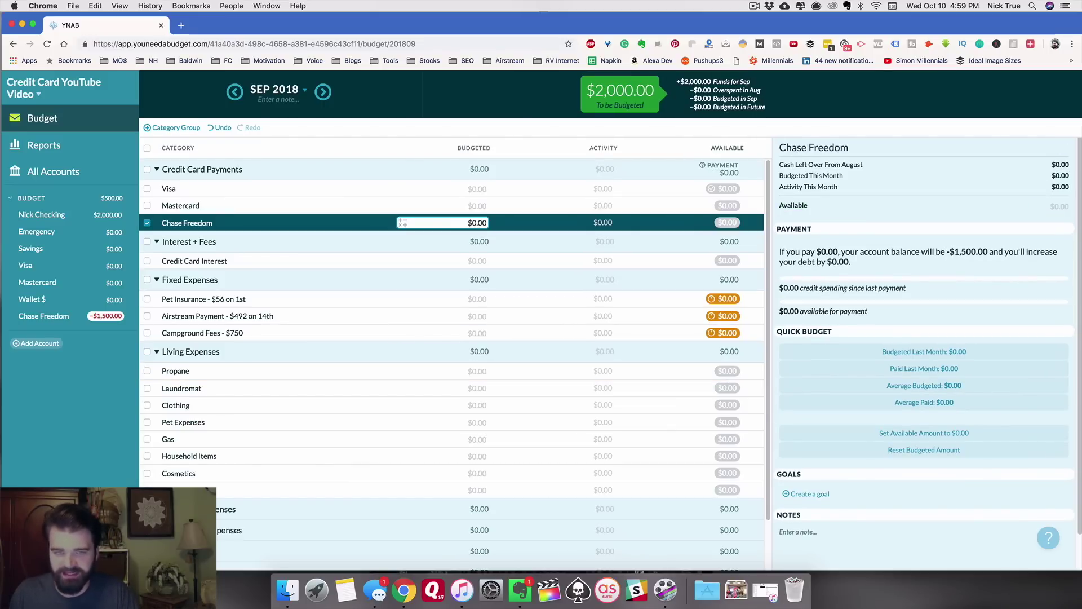
left_click(499, 227)
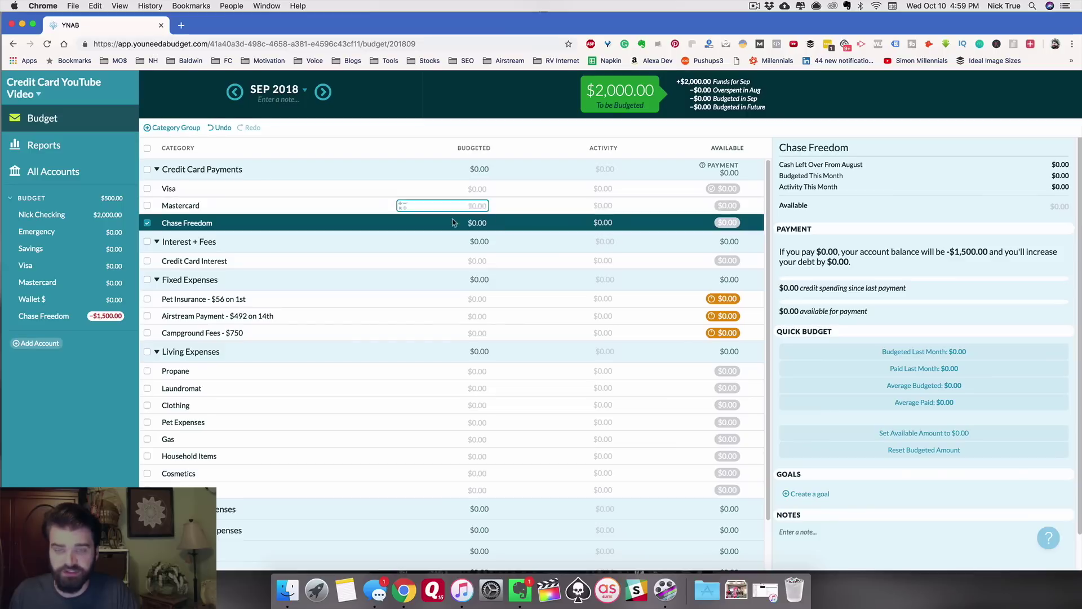
left_click(484, 222)
left_click(494, 226)
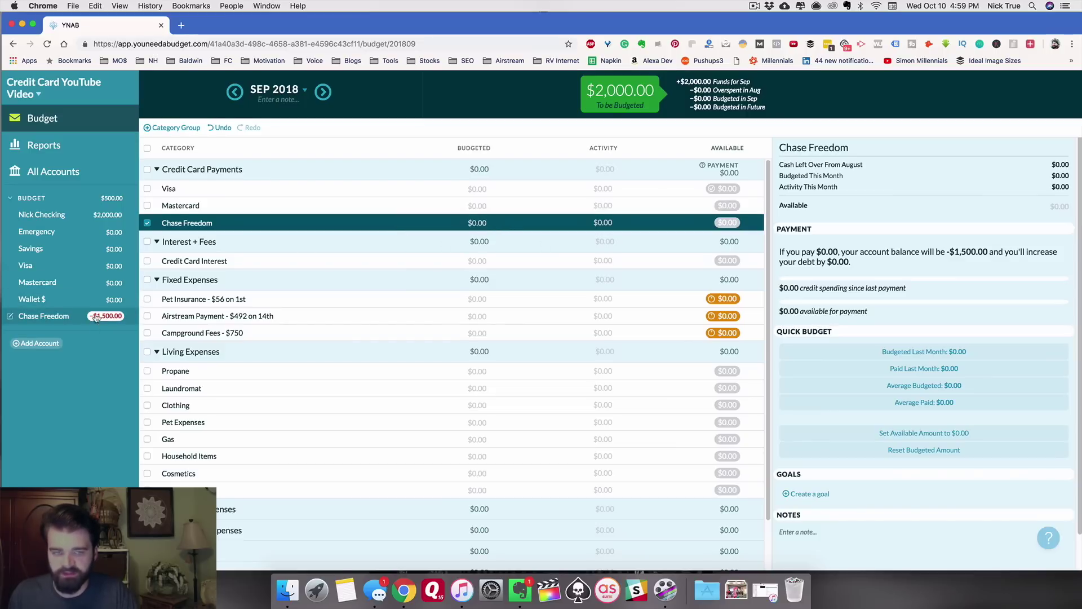
left_click(472, 224)
left_click(492, 224)
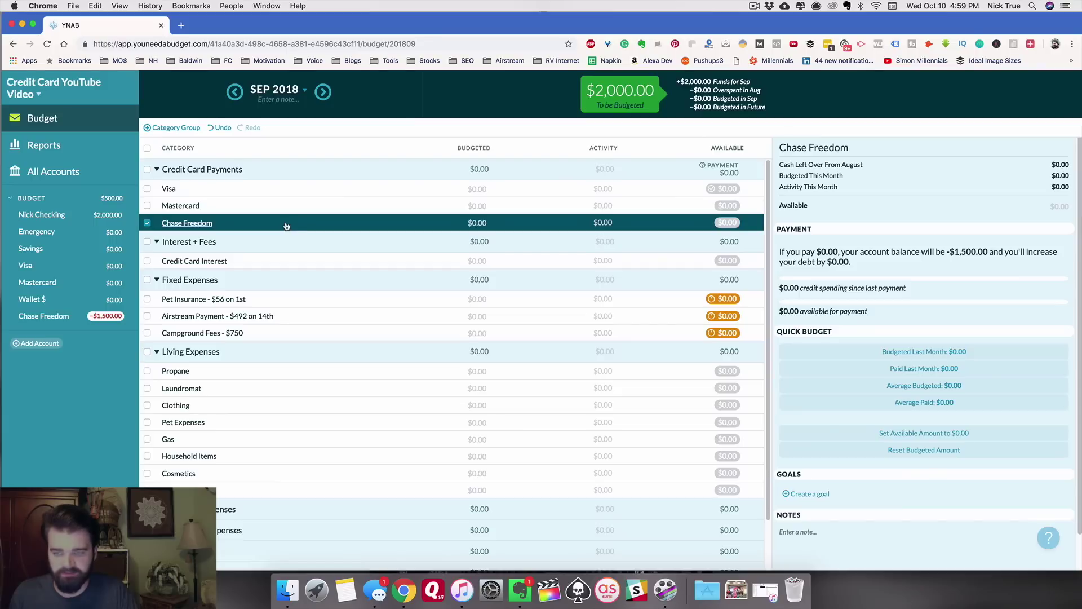
- Create a Pay Off Balance by Date goal for Chase Freedom targeting February 2019, and review its monthly funding guidance
scroll(902, 332, "down", 1)
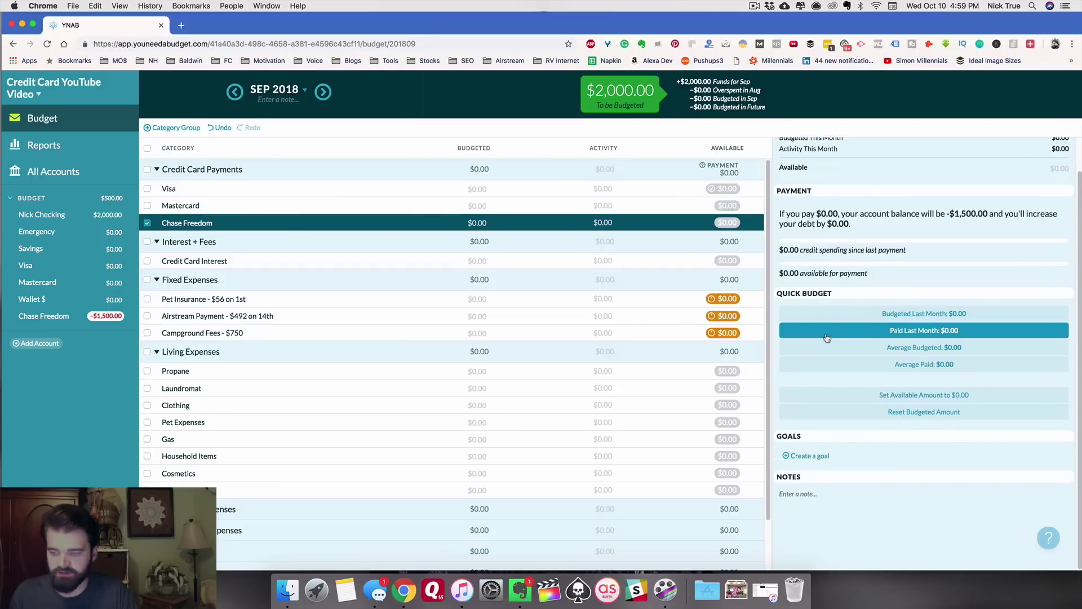
left_click(810, 456)
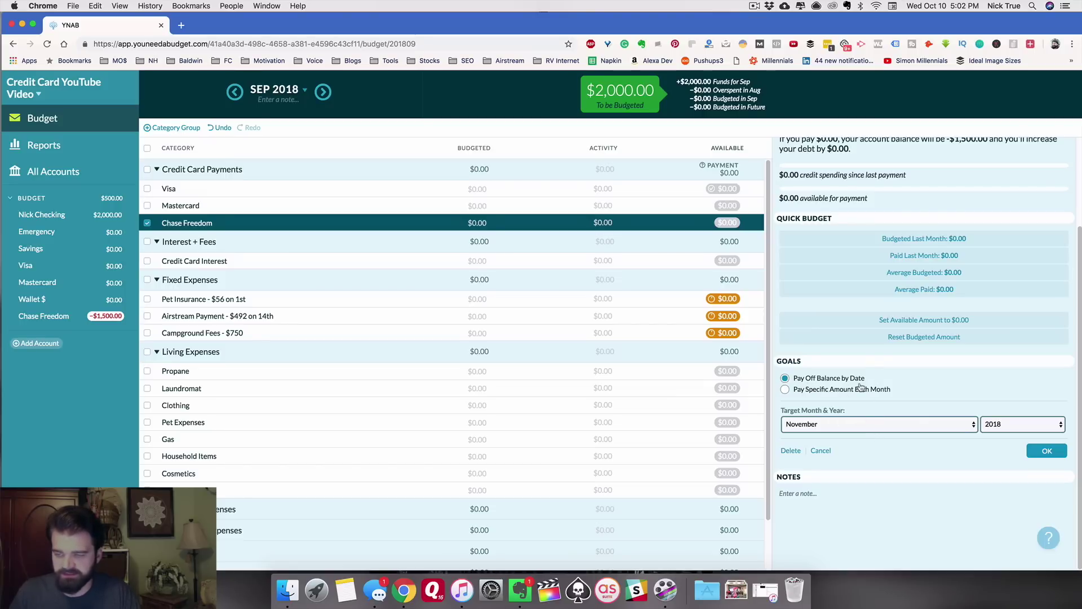
left_click(835, 424)
left_click(820, 344)
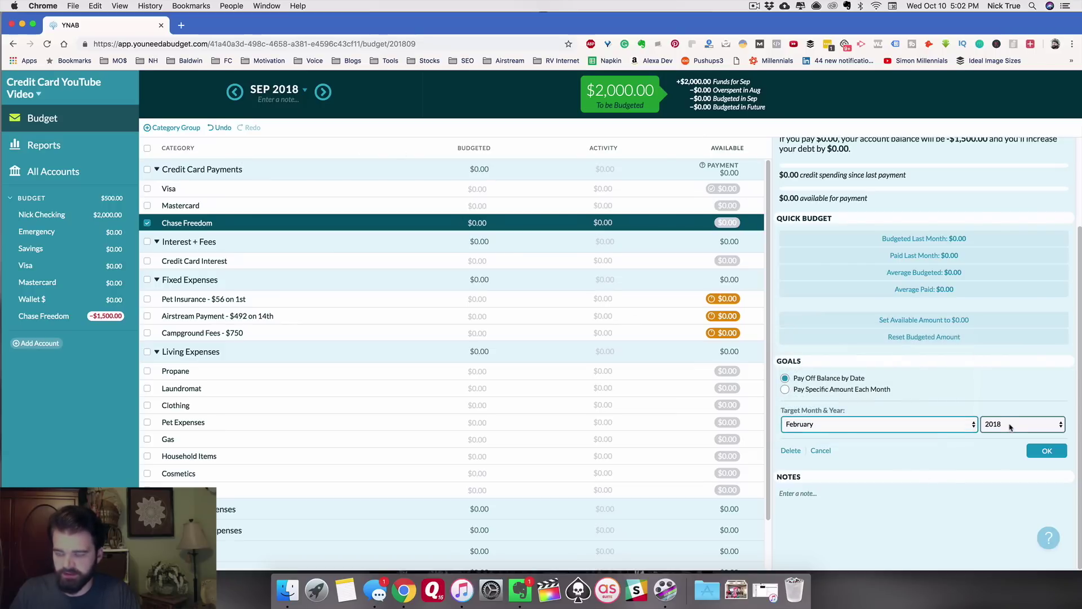
left_click(1007, 429)
left_click(1008, 433)
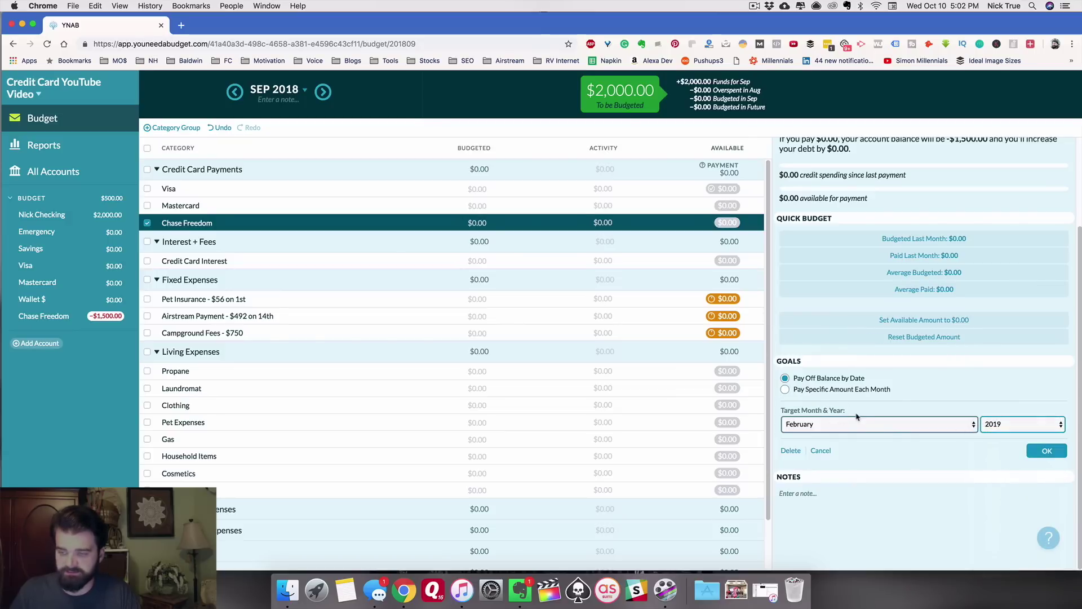
left_click(1036, 451)
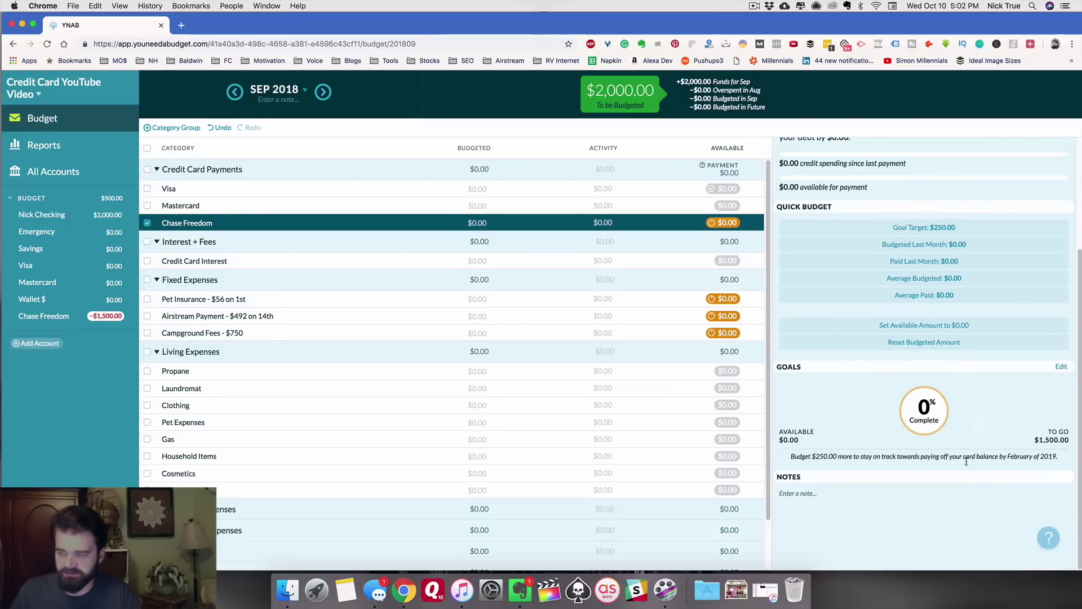
left_click_drag(791, 456, 1059, 457)
scroll(1014, 459, "up", 3)
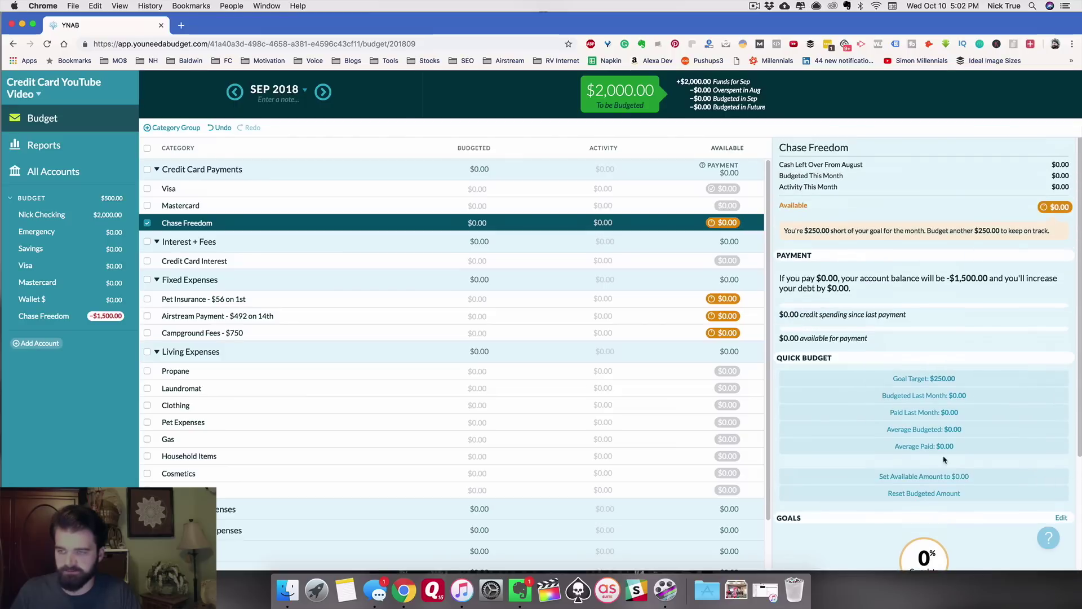
- Budget $250 for the Chase Freedom payment in September 2018 and check the progress of its payoff goal
left_click(467, 223)
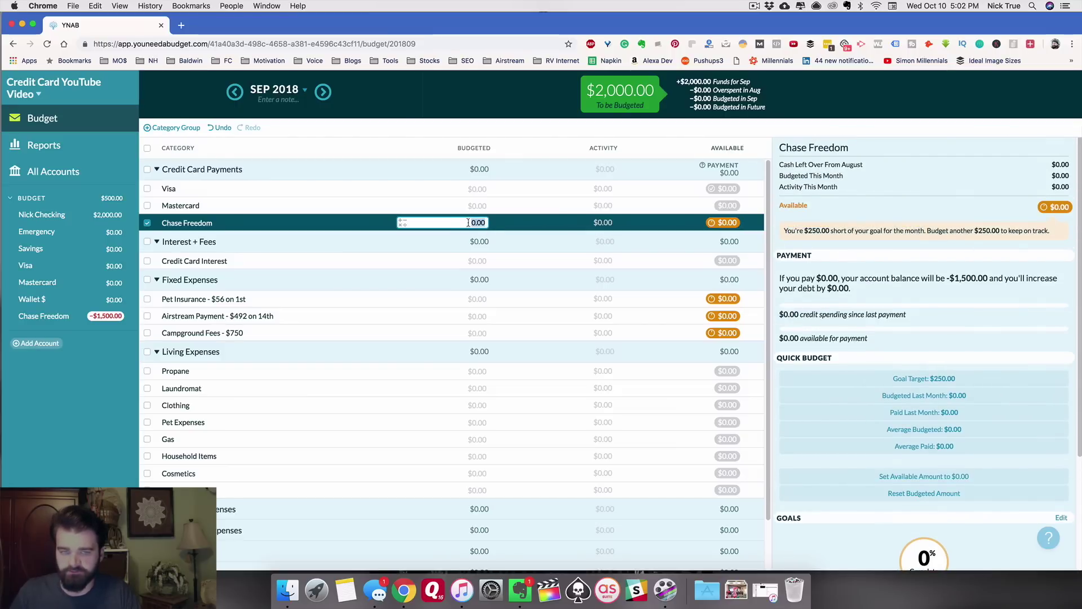
type("250")
key("Return")
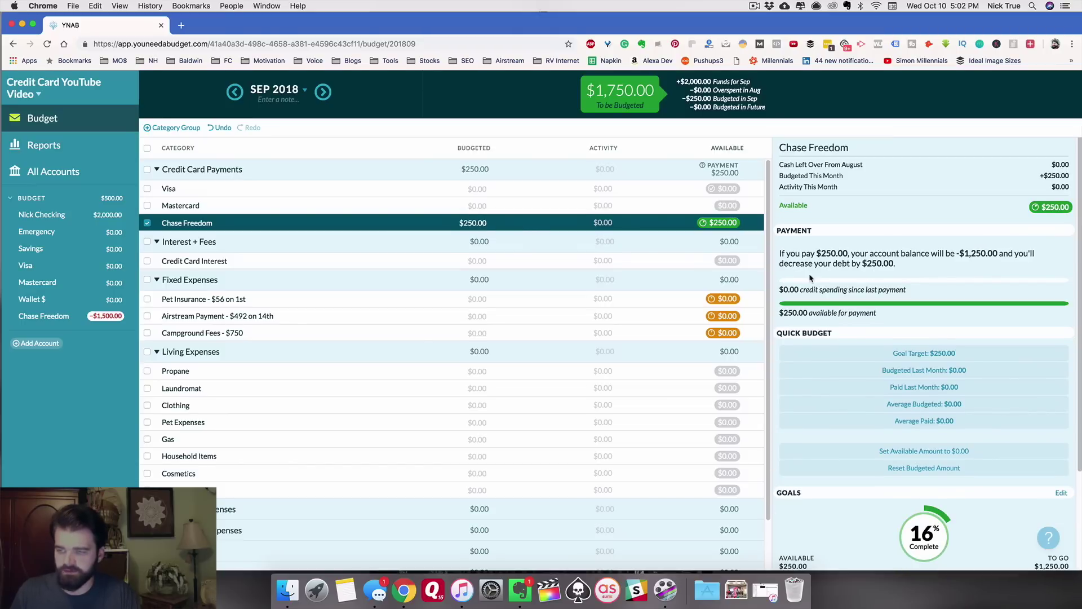
scroll(836, 252, "down", 4)
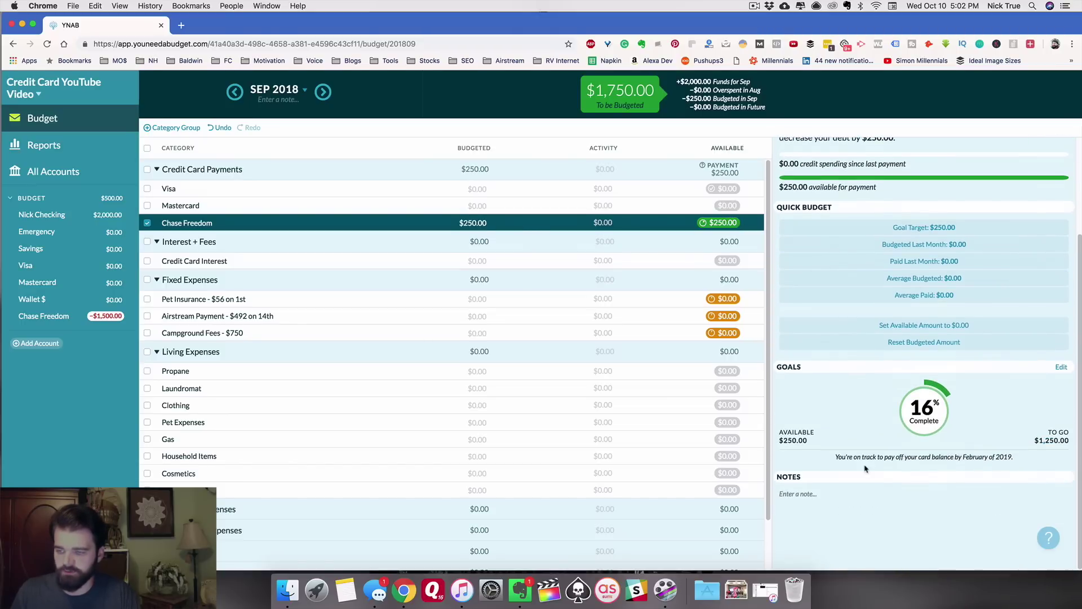
left_click_drag(839, 457, 984, 456)
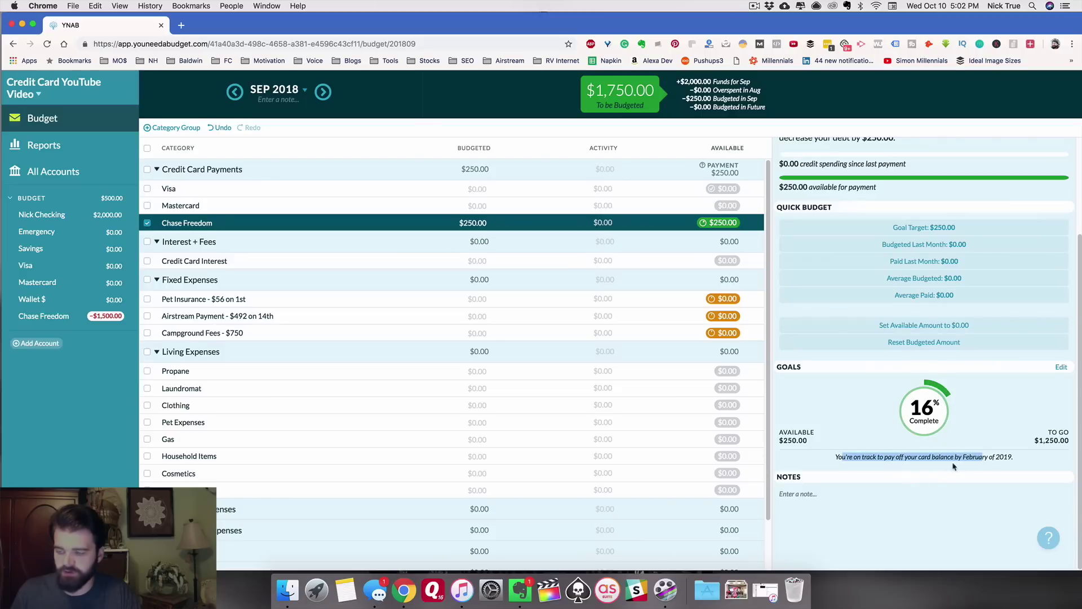
left_click(1011, 460)
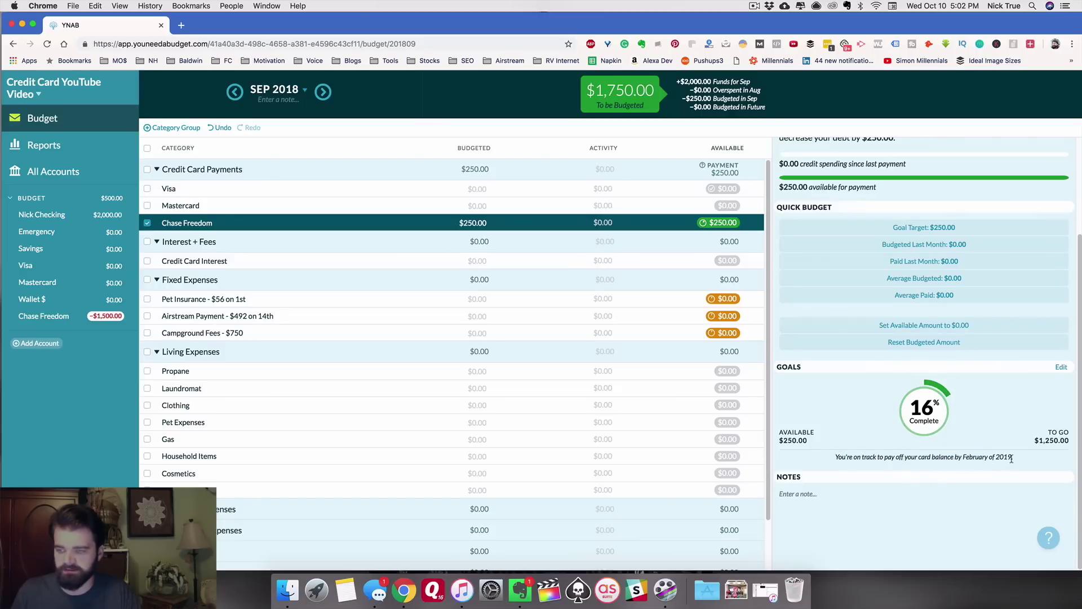
- Budget $250 for Chase Freedom in October 2018 and check the goal guidance for November
left_click(323, 92)
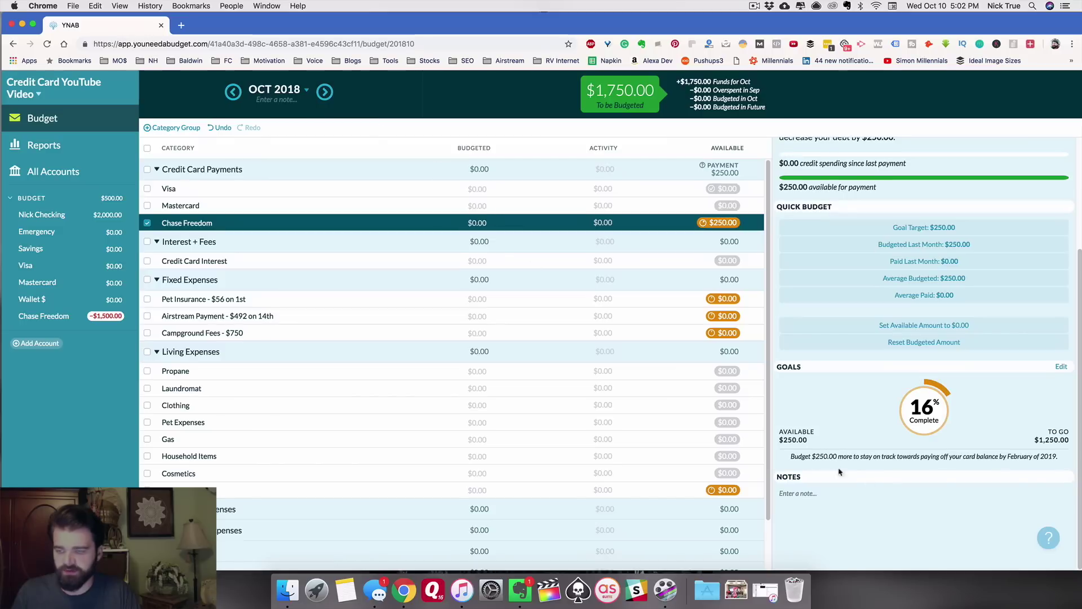
left_click(463, 223)
type("250")
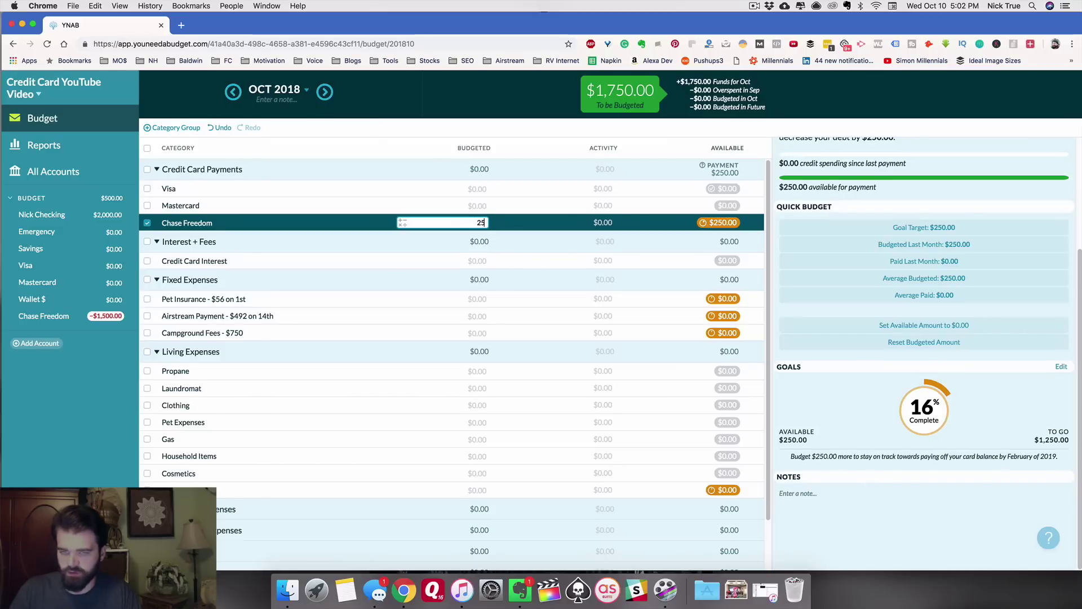
key("Return")
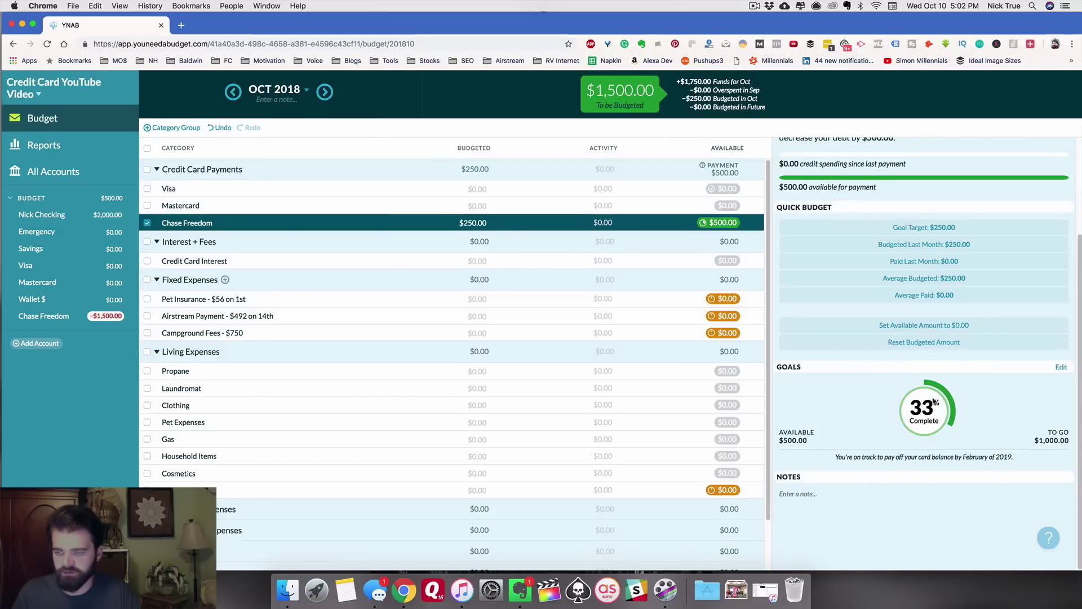
left_click(323, 93)
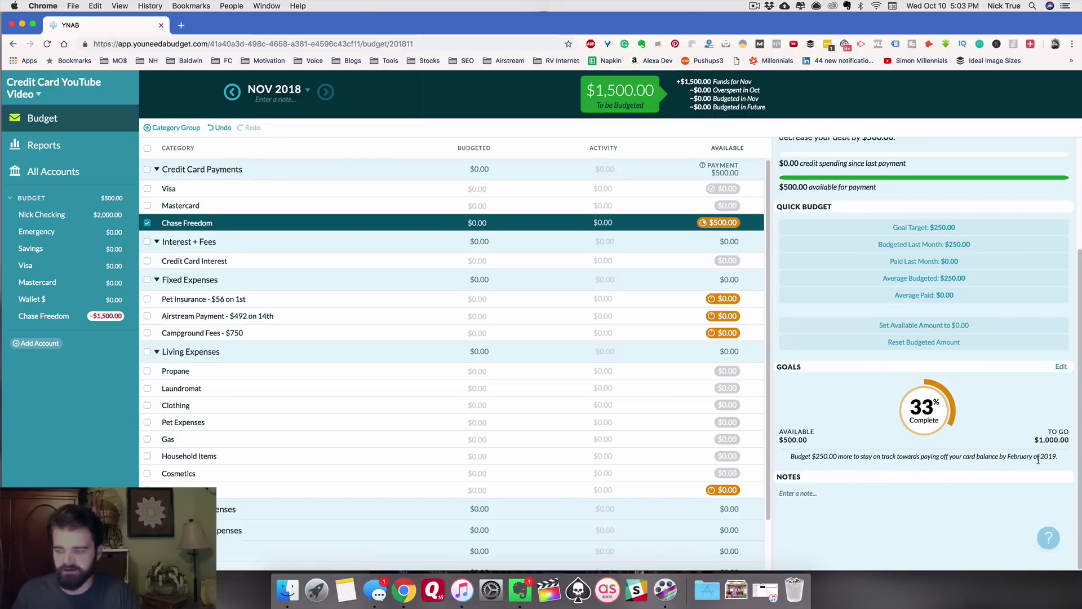
- Return to September 2018 and reset the budgeted amount for Chase Freedom to 0
left_click(232, 92)
left_click(231, 92)
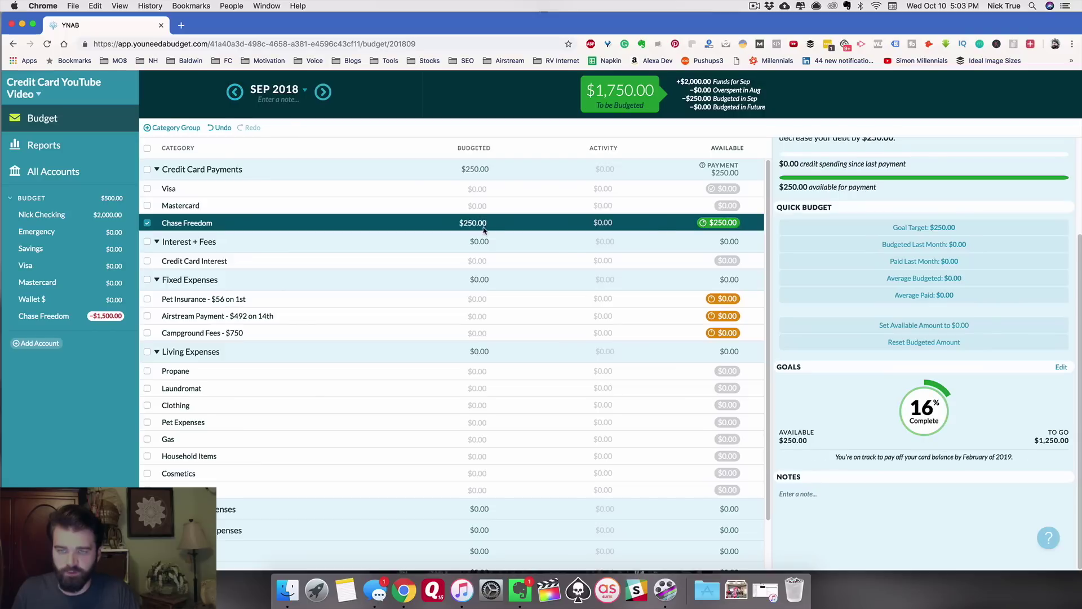
left_click(475, 223)
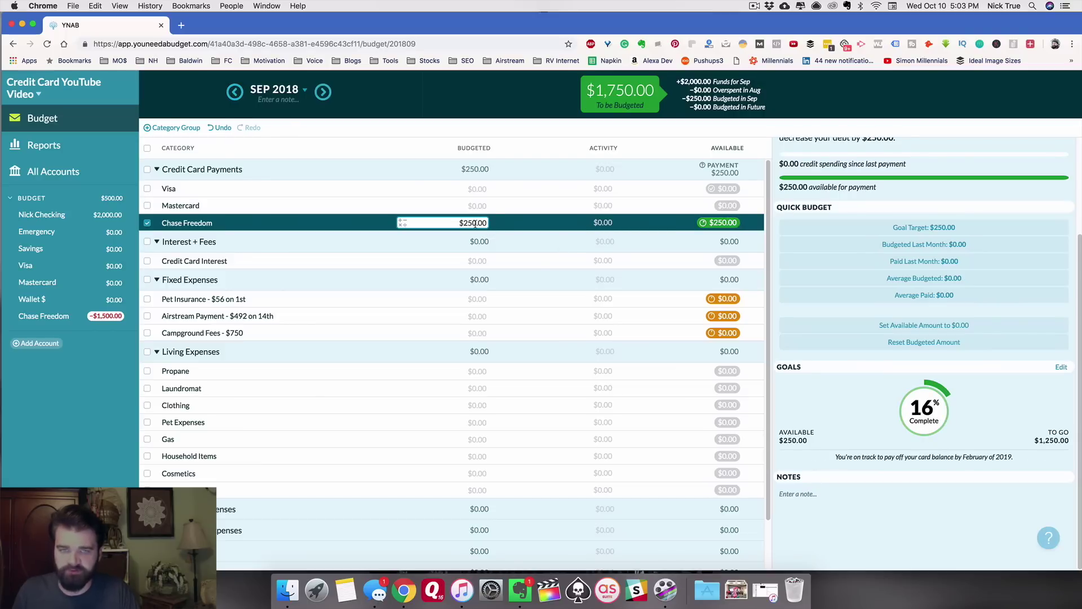
key("Return")
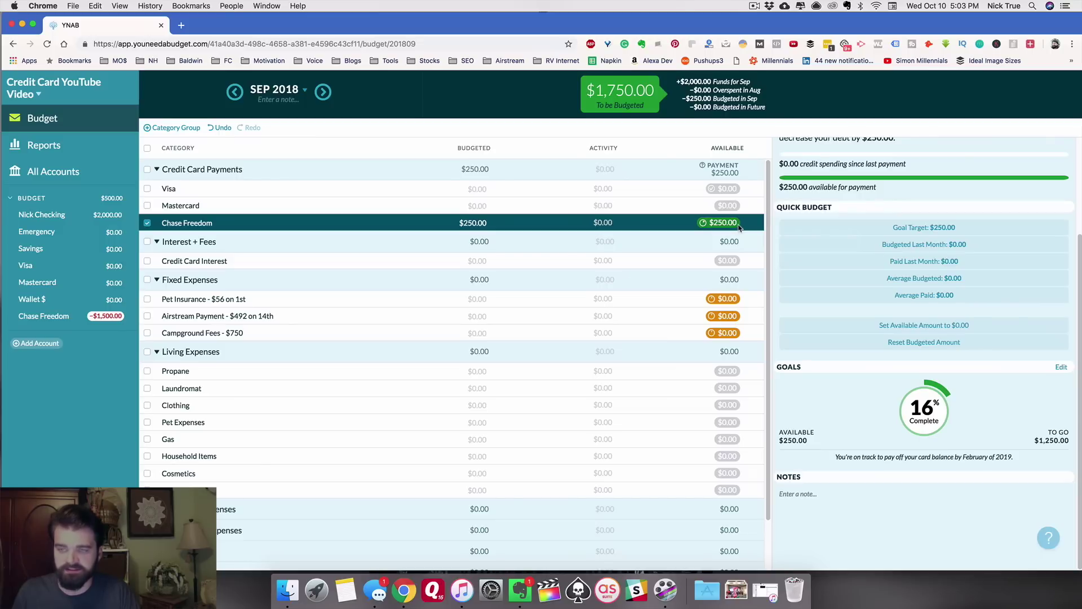
mouse_move(739, 226)
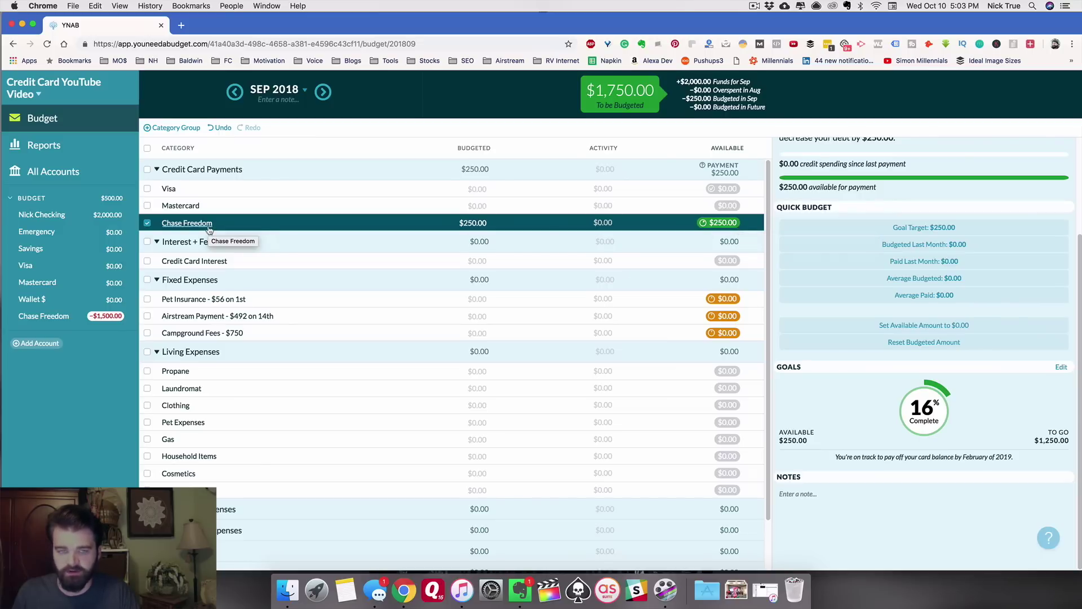
left_click(474, 222)
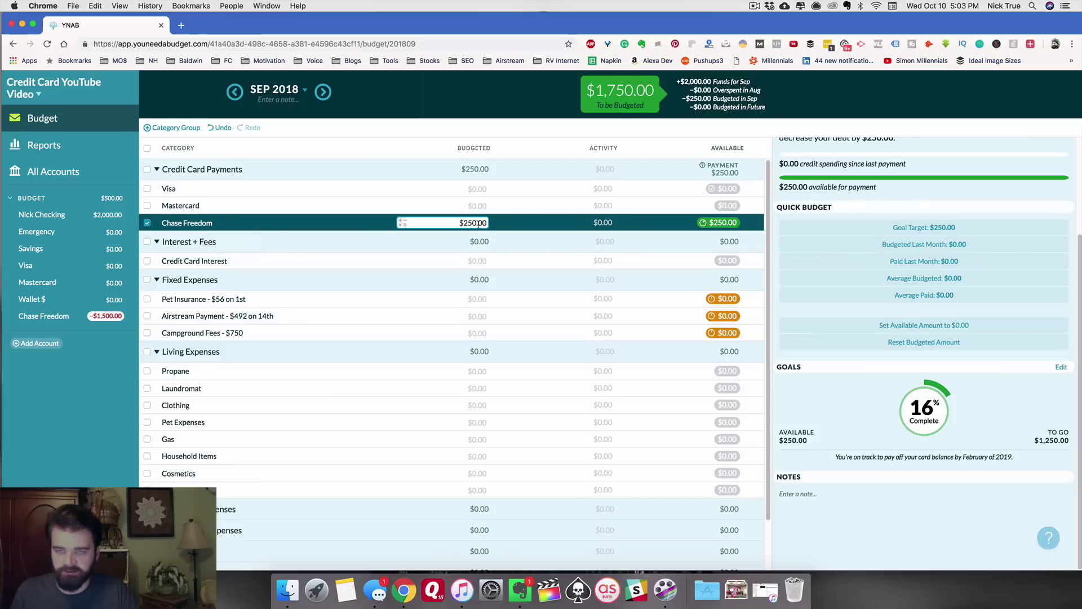
key("BackSpace")
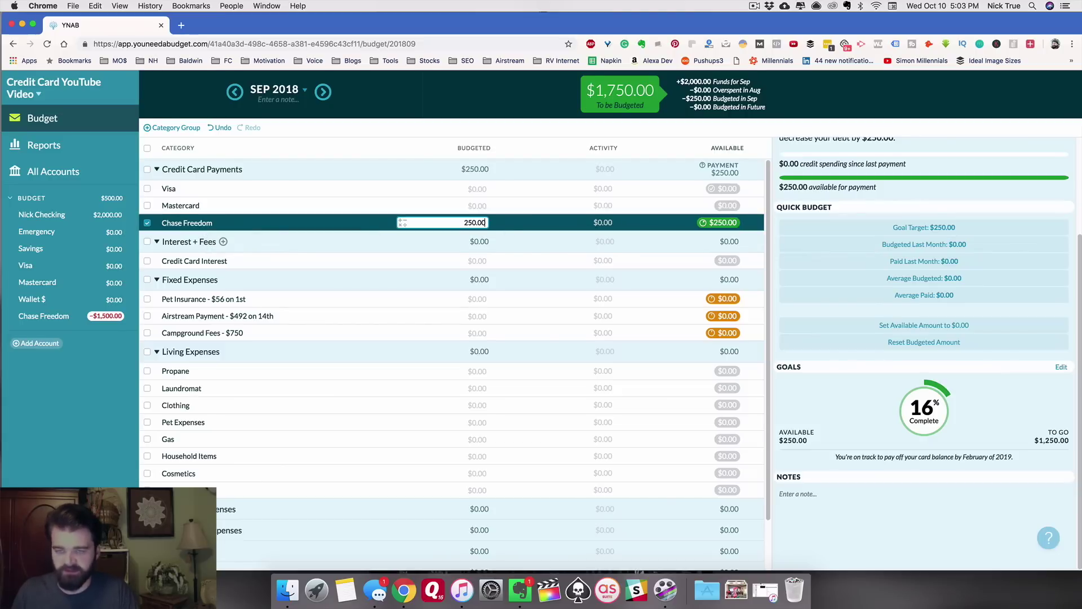
key("Return")
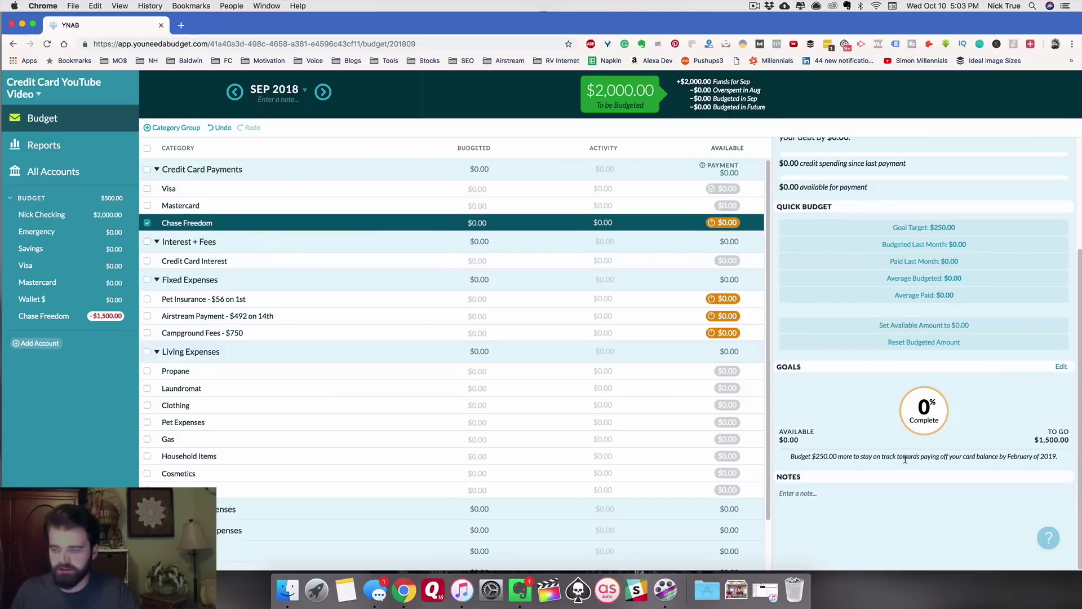
- Change the Chase Freedom goal to Pay Specific Amount Each Month with a target of $150, and review its funding guidance
left_click(1061, 367)
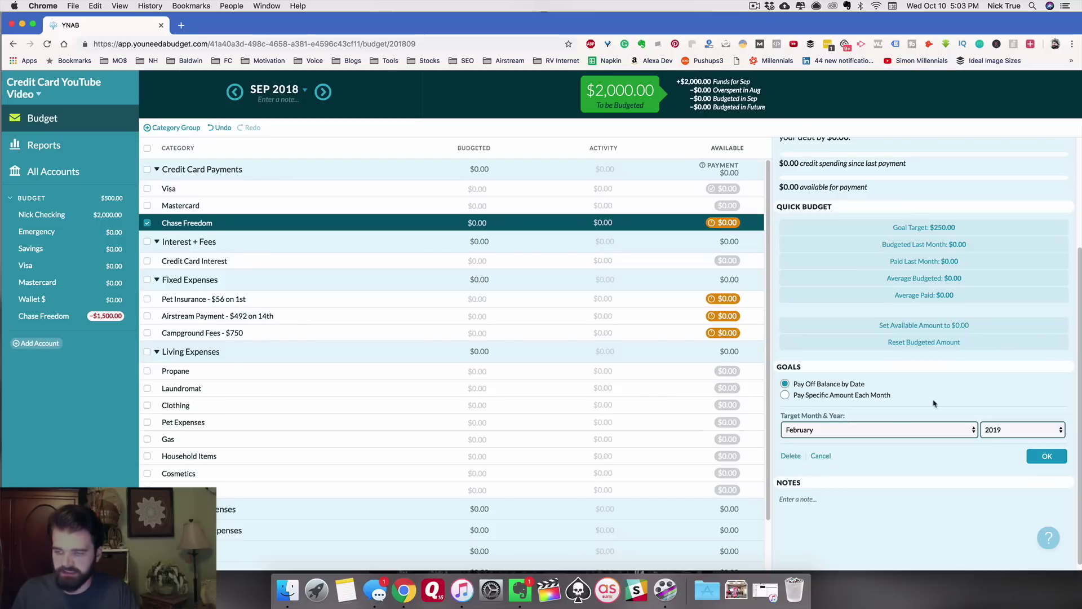
left_click(817, 397)
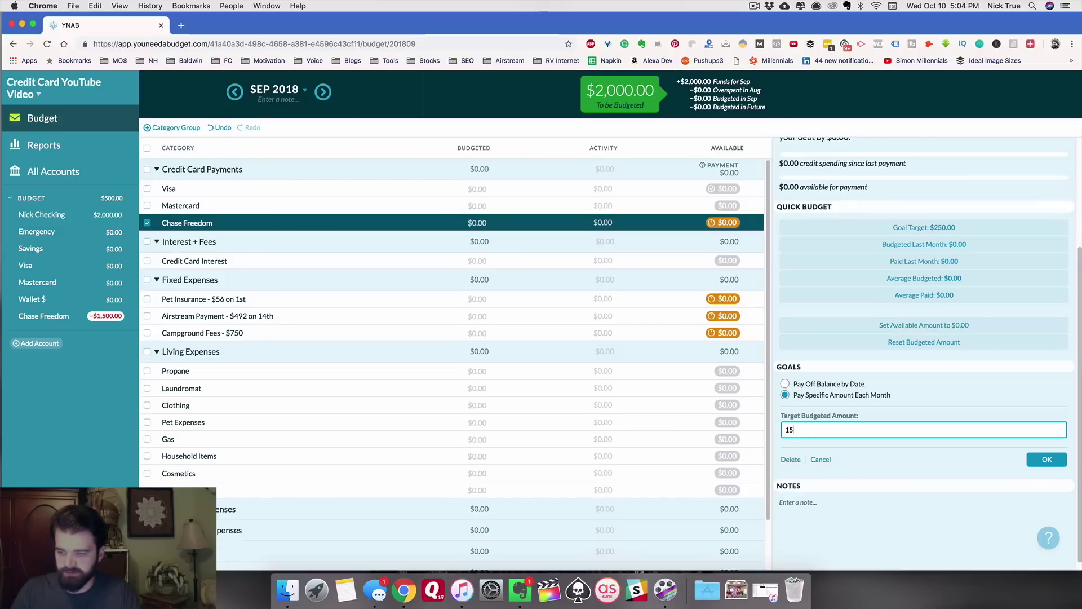
type("150")
left_click(1045, 460)
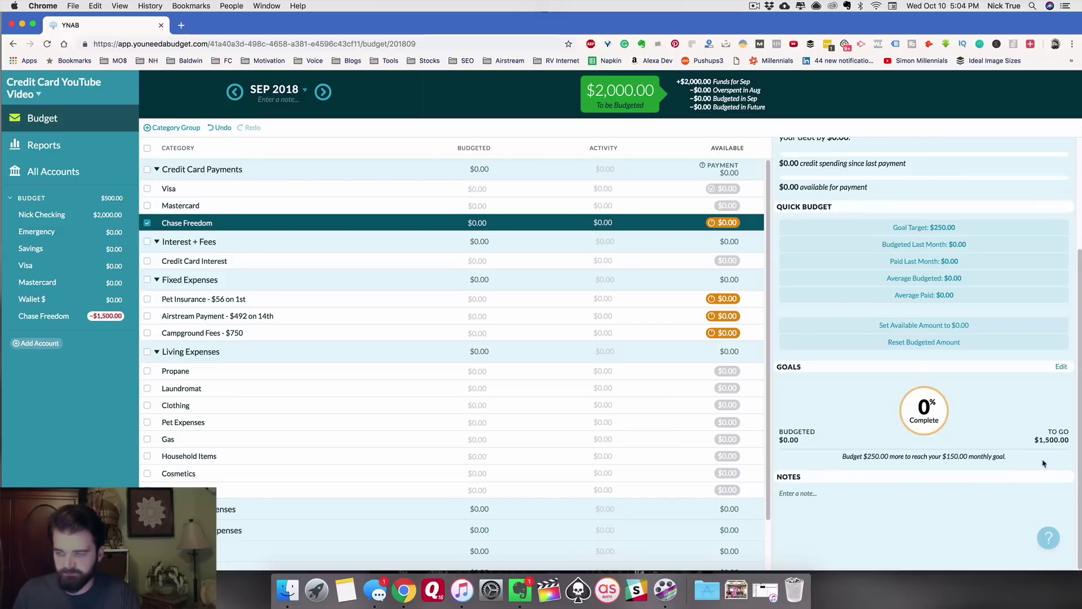
left_click_drag(843, 456, 886, 459)
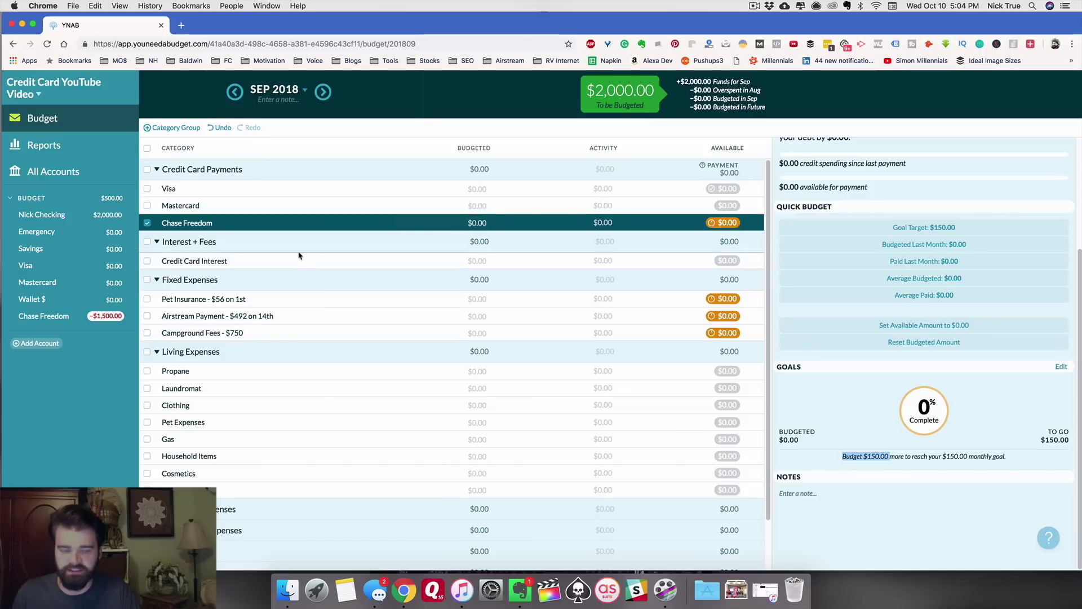
left_click(468, 223)
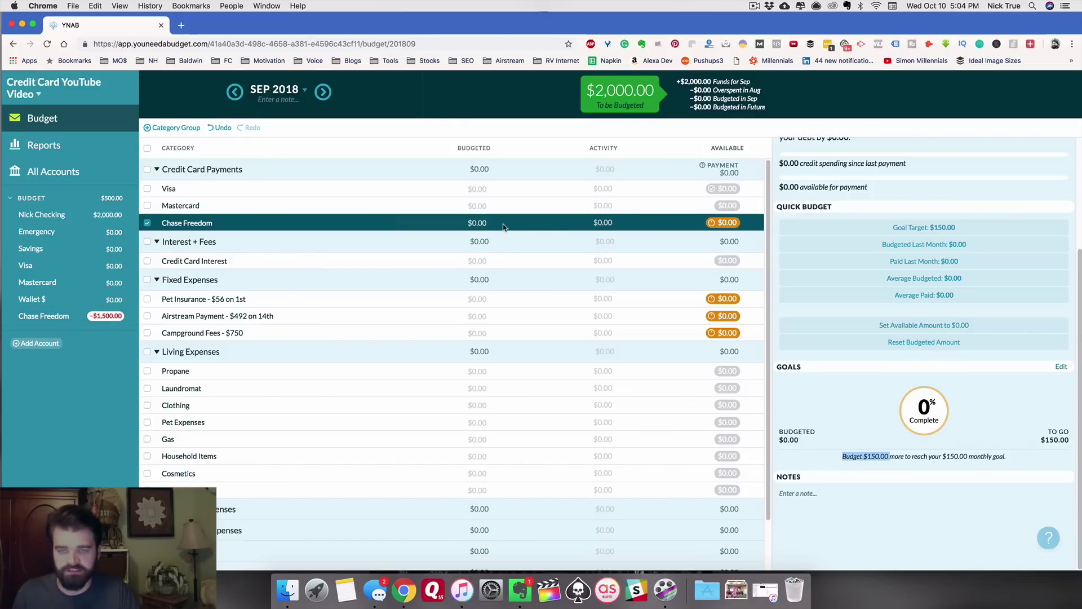
key("Return")
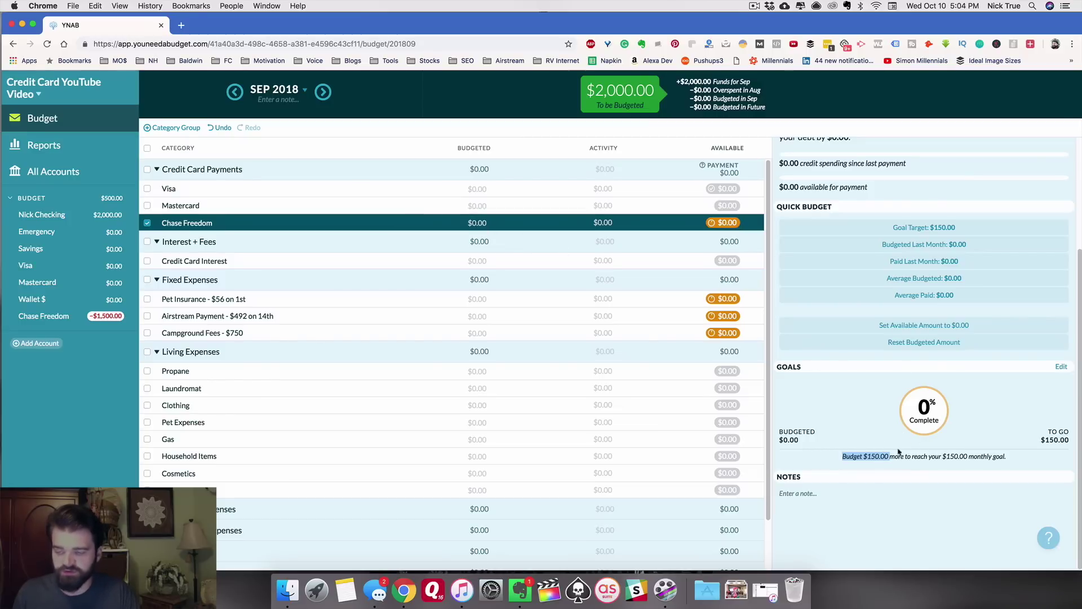
left_click(881, 447)
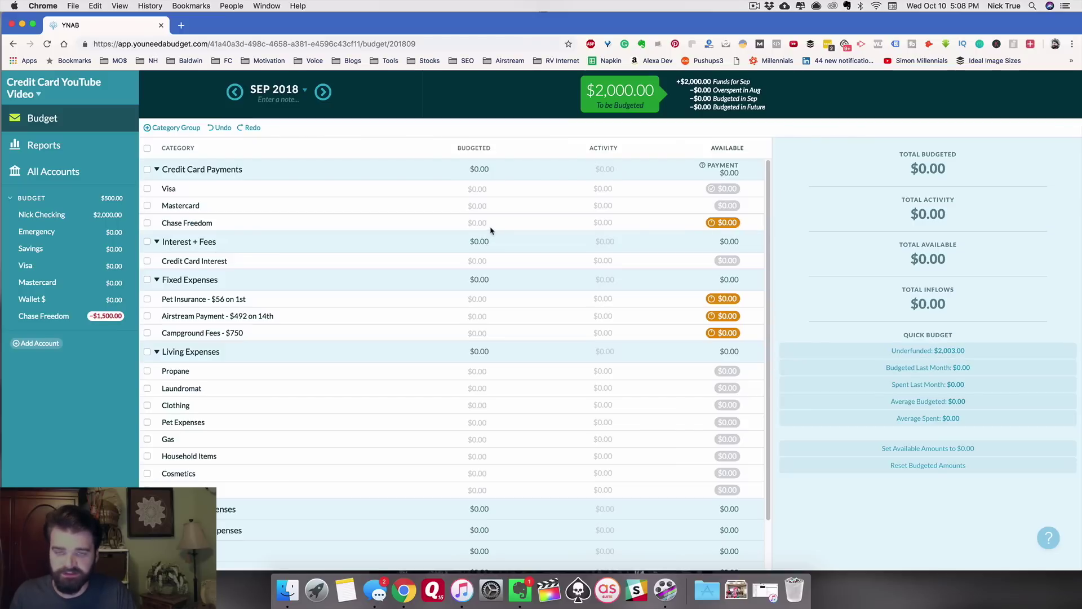
- Budget $300 for the Chase Freedom payment in September 2018
left_click(475, 223)
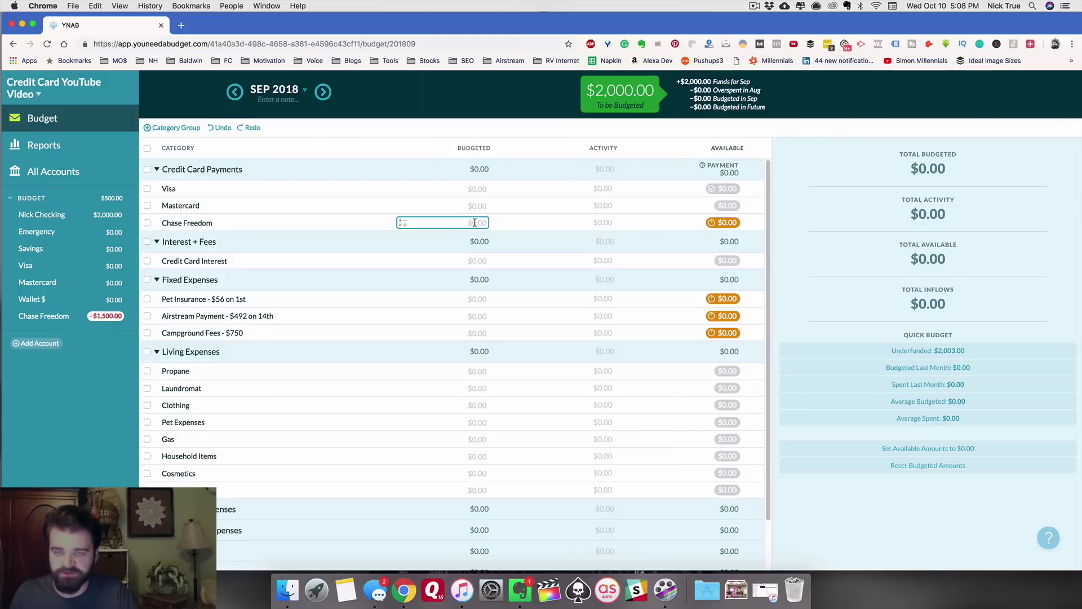
type("300")
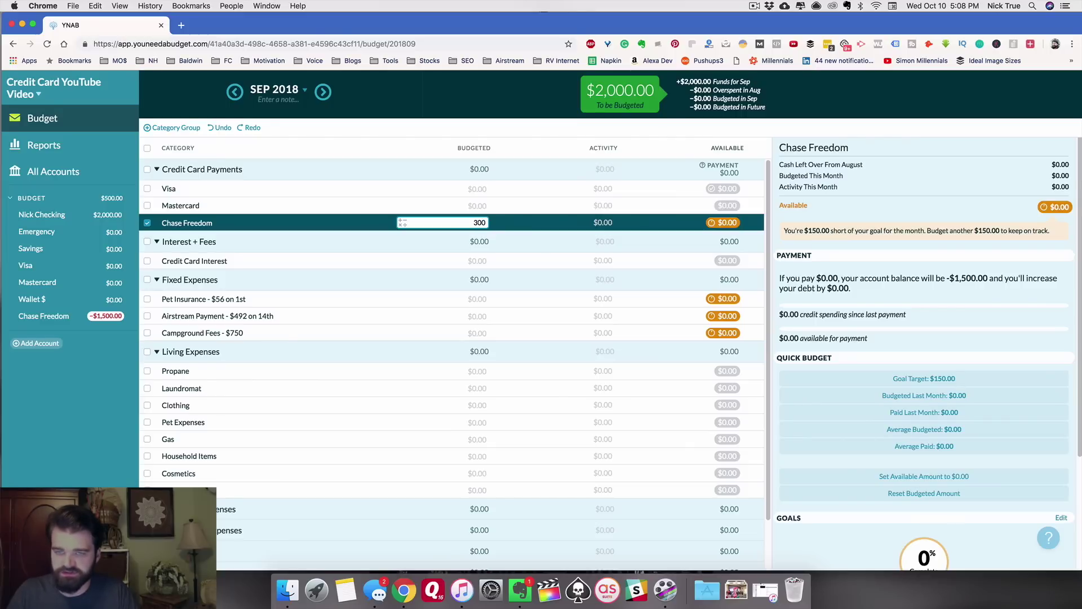
key("Return")
left_click(478, 228)
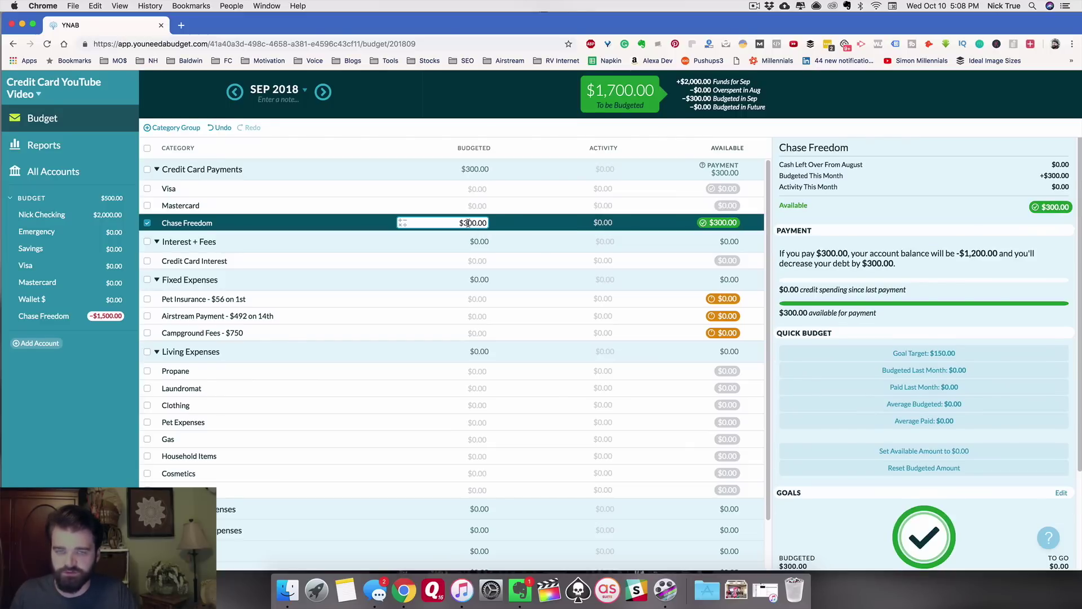
key("Escape")
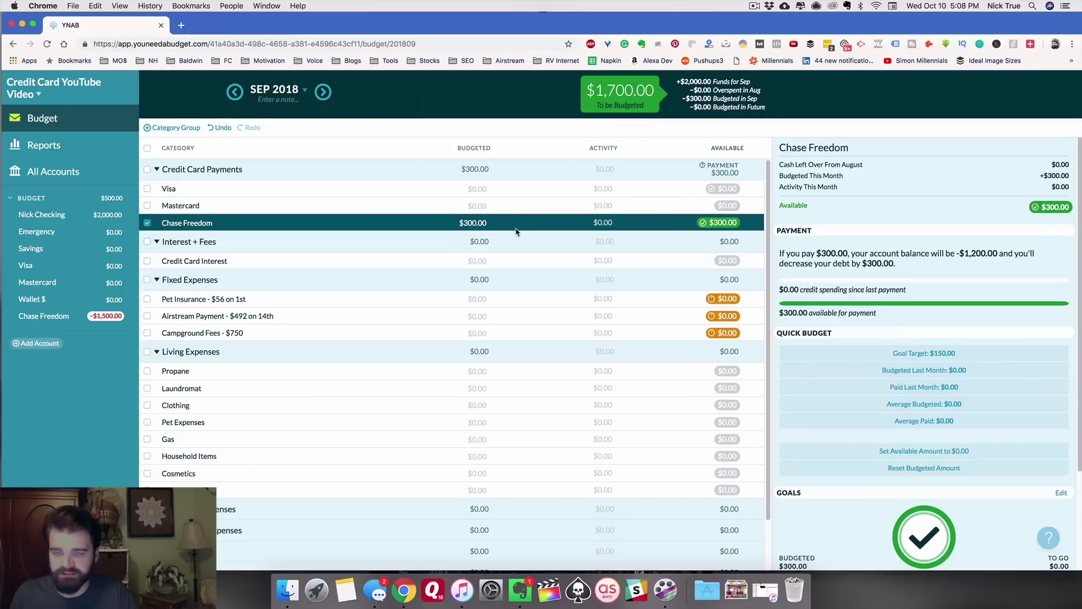
left_click(479, 223)
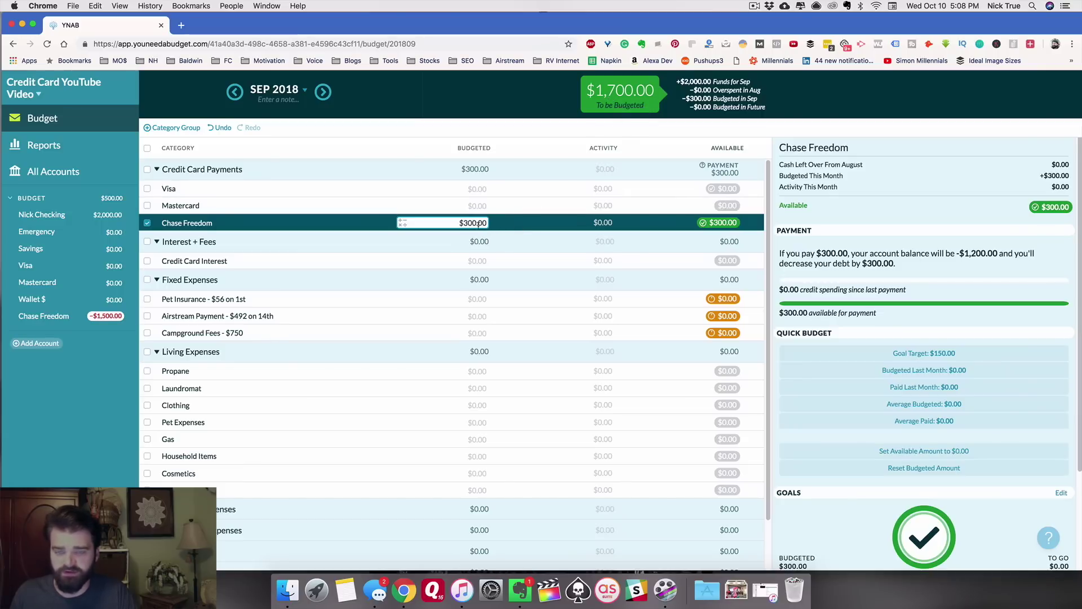
left_click(497, 226)
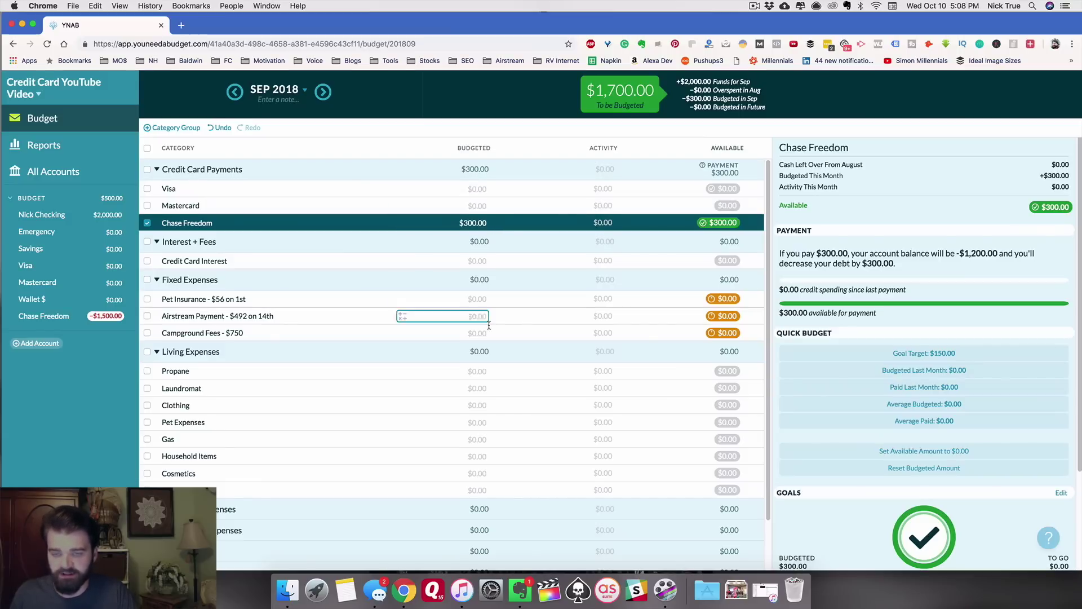
left_click(479, 458)
left_click(479, 222)
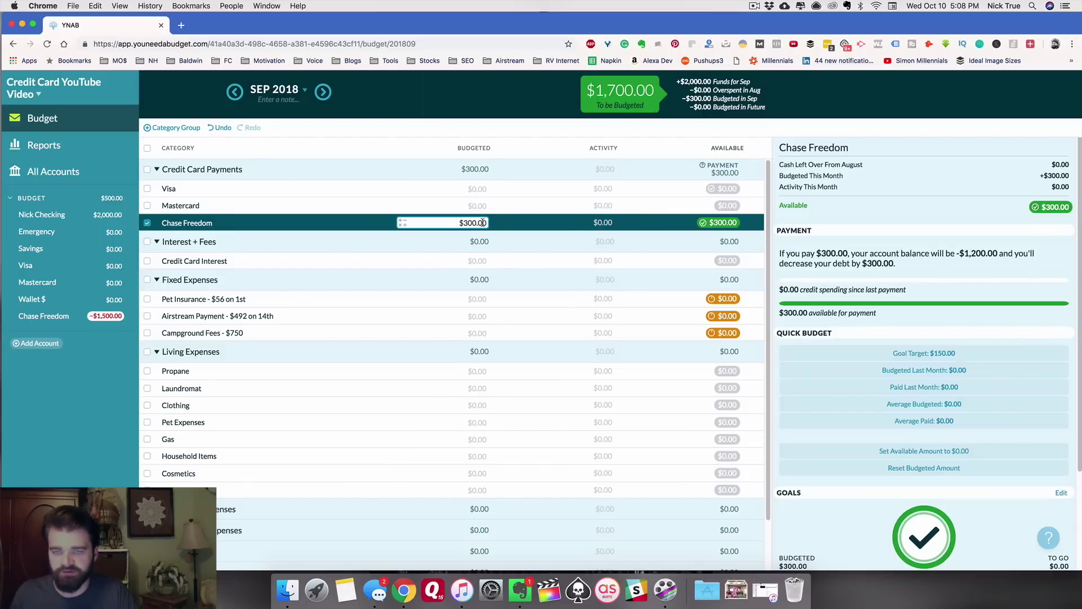
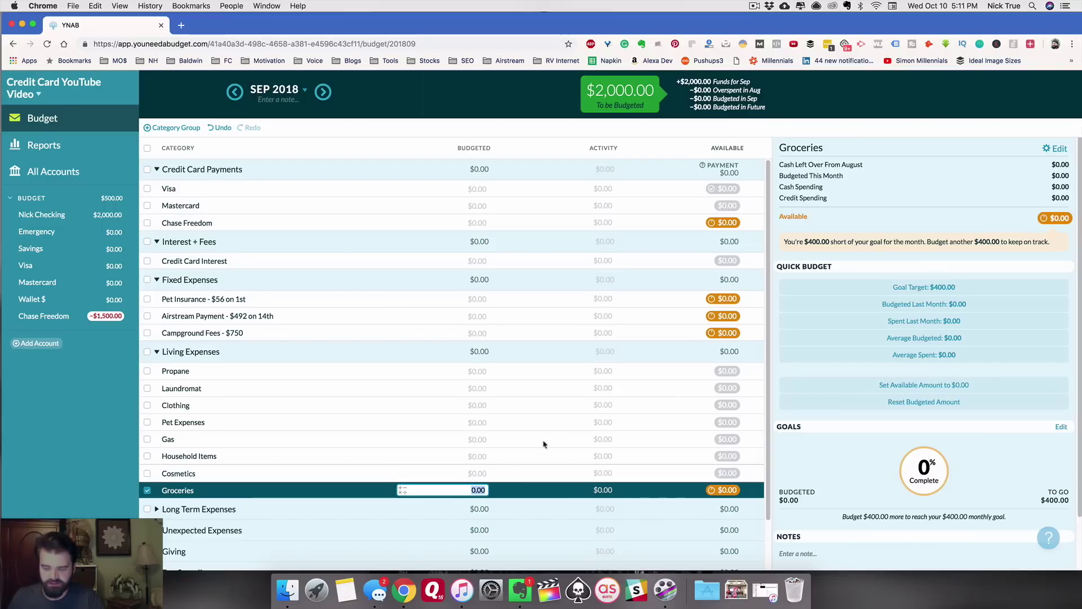
- Budget $400 for Groceries under Living Expenses in September 2018
type("400")
key("Return")
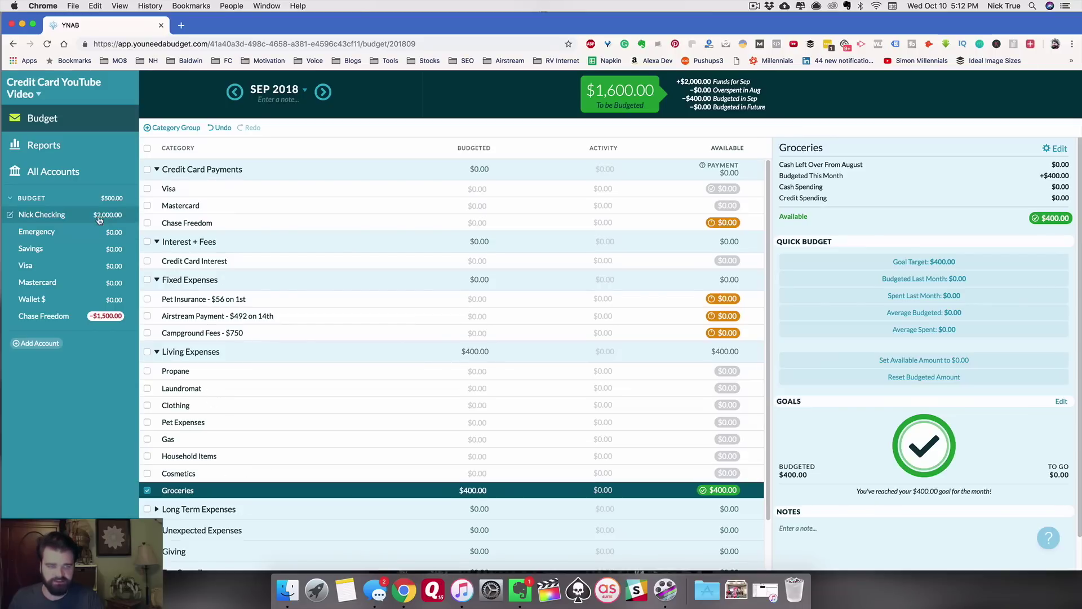
left_click(225, 493)
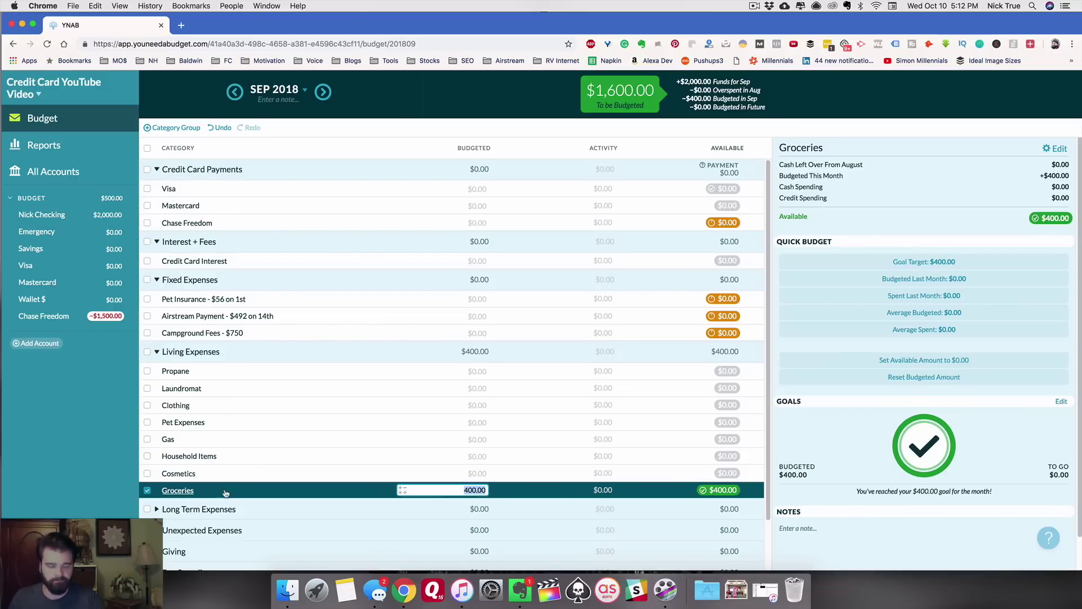
- Record a $200 outflow in the checking account dated 09/05/2018 to walmart under Living Expenses: Groceries, with the memo "Groceries for the family"
left_click(101, 214)
left_click(178, 115)
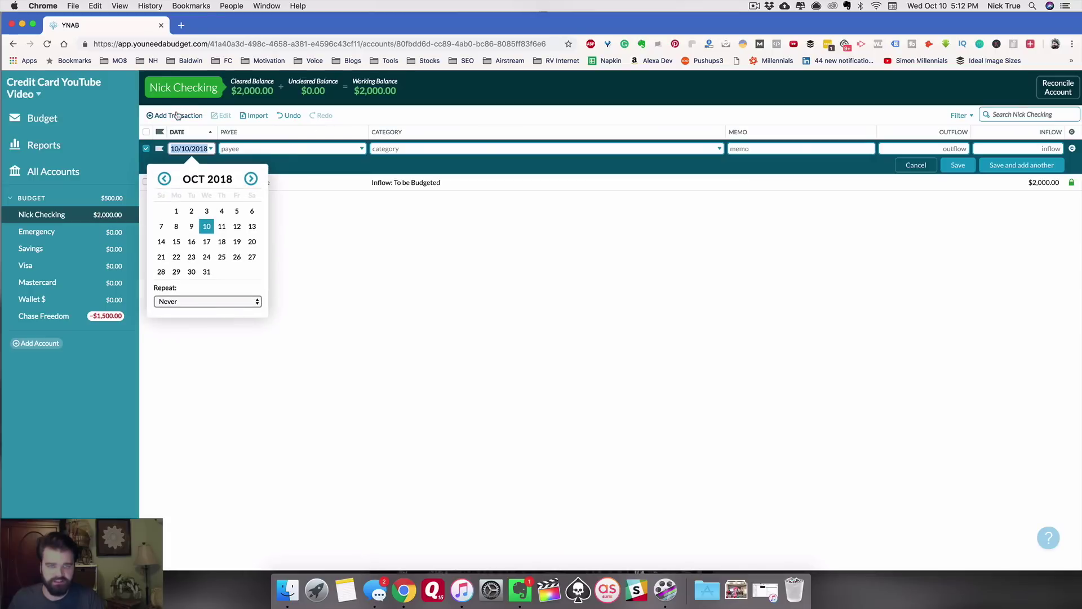
left_click(165, 178)
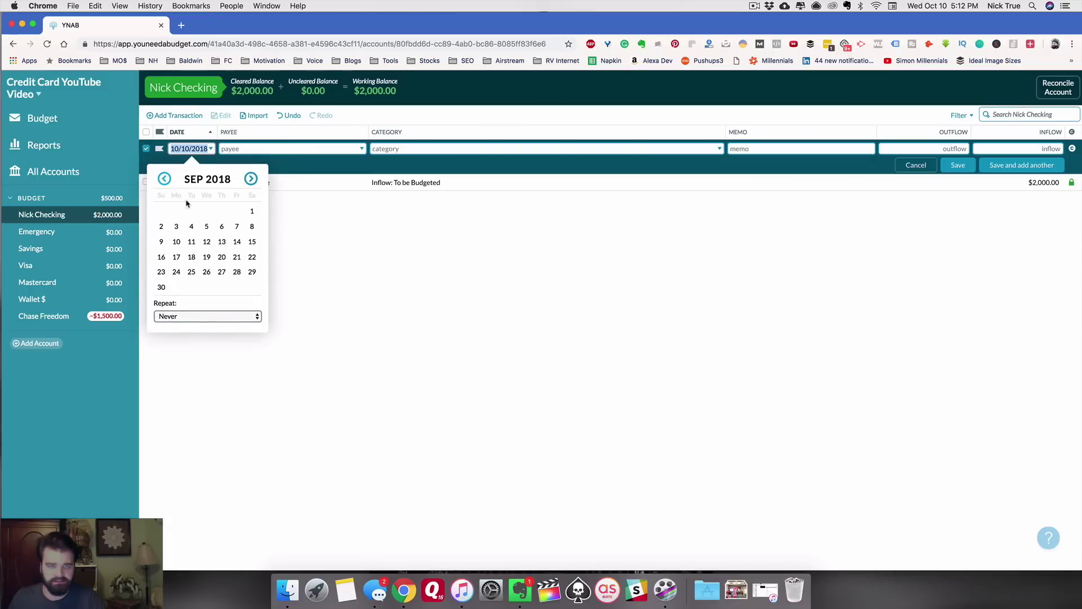
left_click(206, 226)
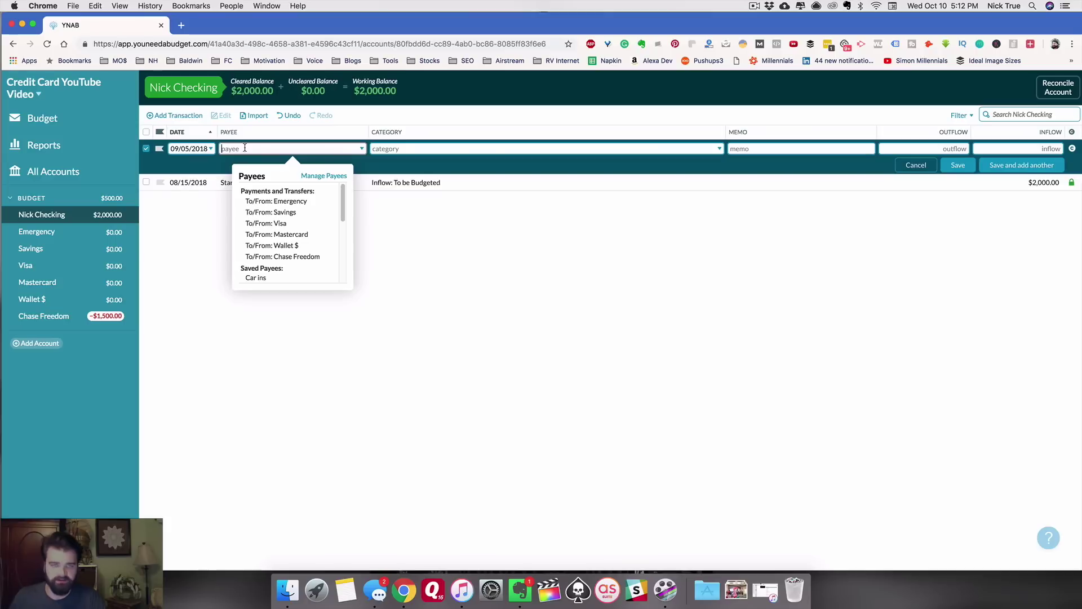
type("walmart")
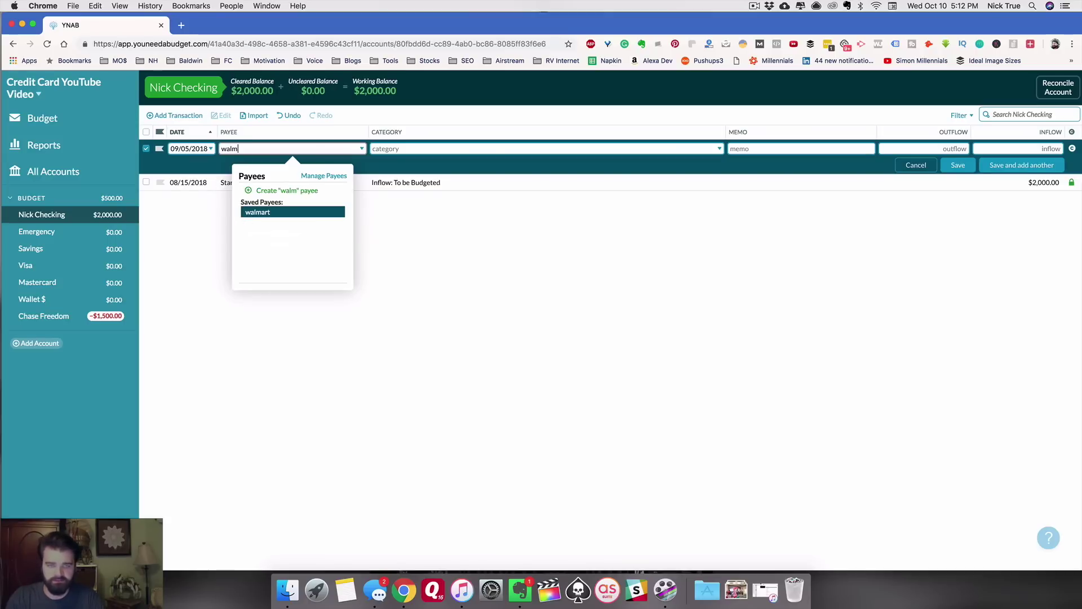
key("Tab")
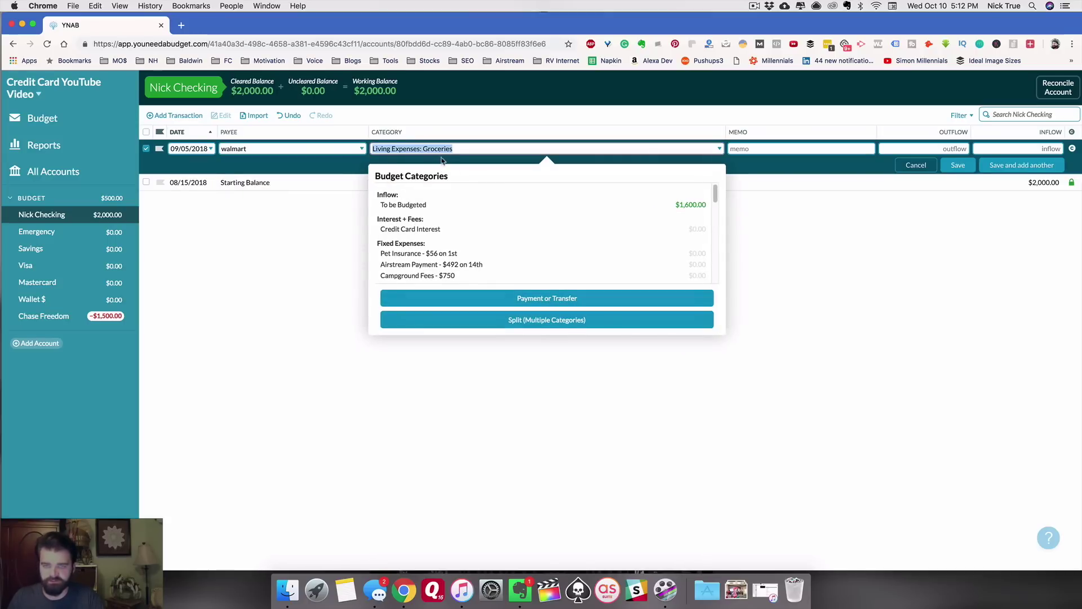
key("Tab")
type("G")
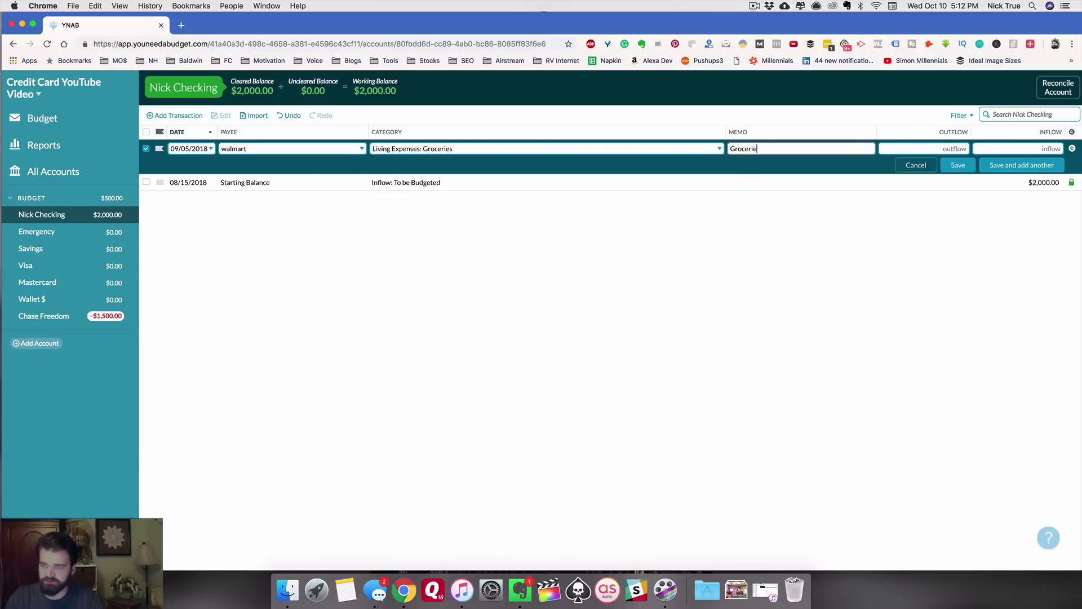
type("roceries for the family")
key("Tab")
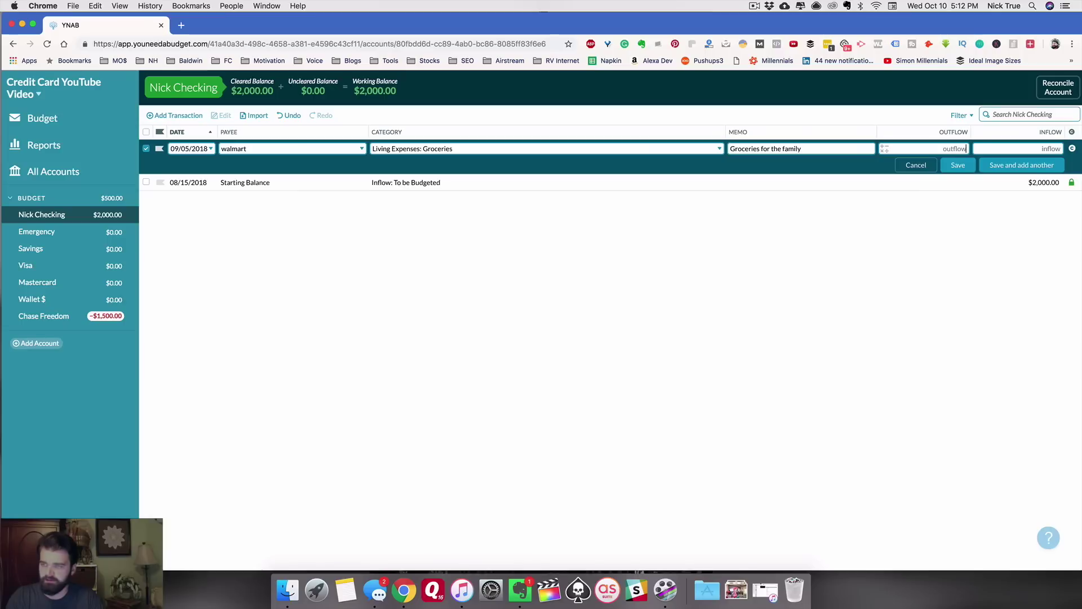
type("200")
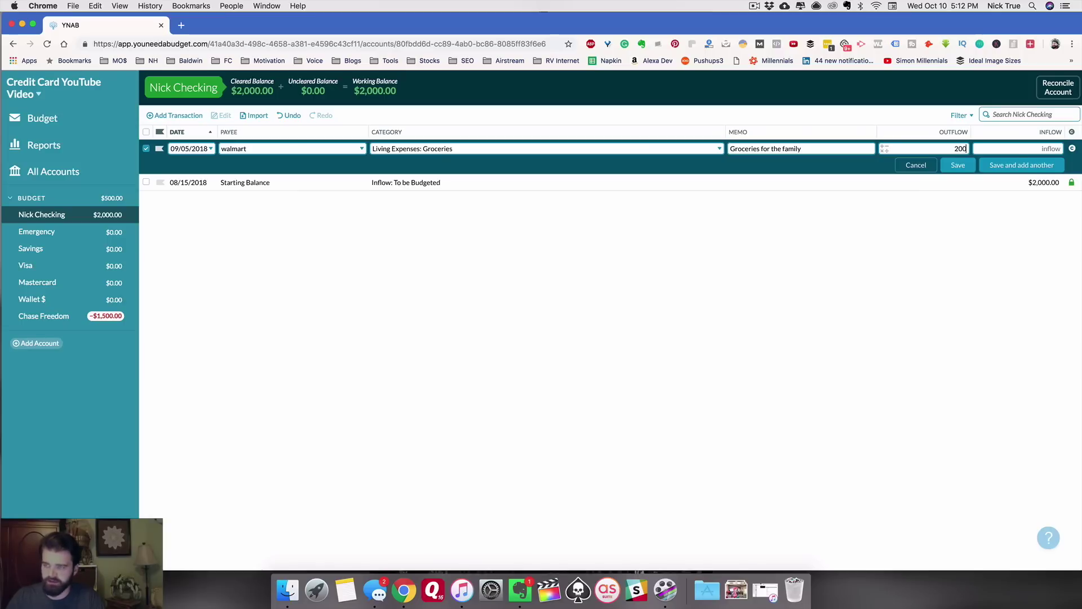
left_click(958, 165)
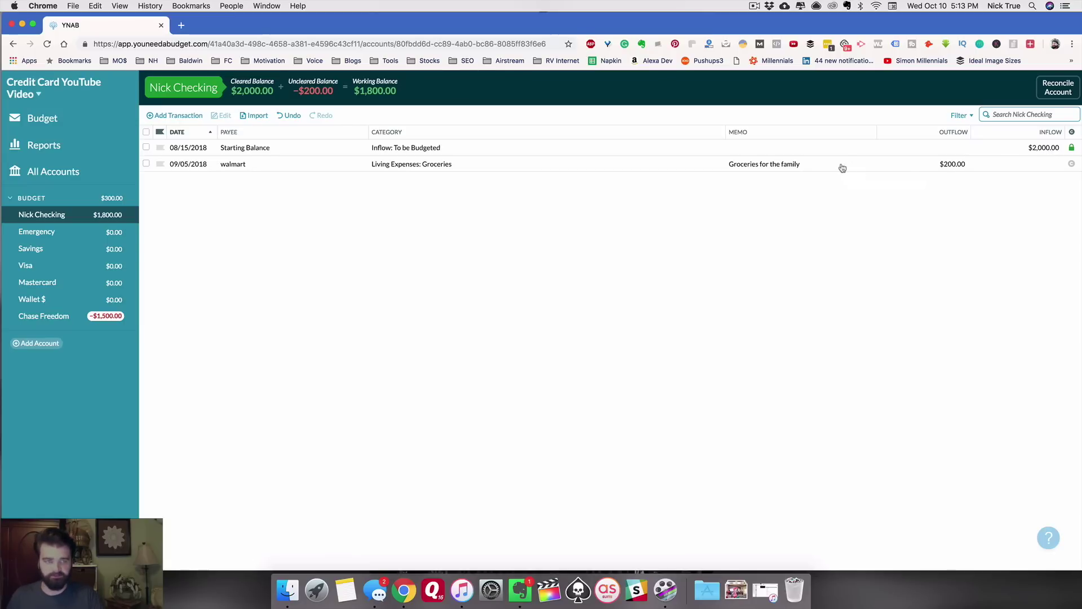
- Review the Groceries row in the September 2018 budget and the transactions behind its activity amount
left_click(42, 118)
left_click(479, 489)
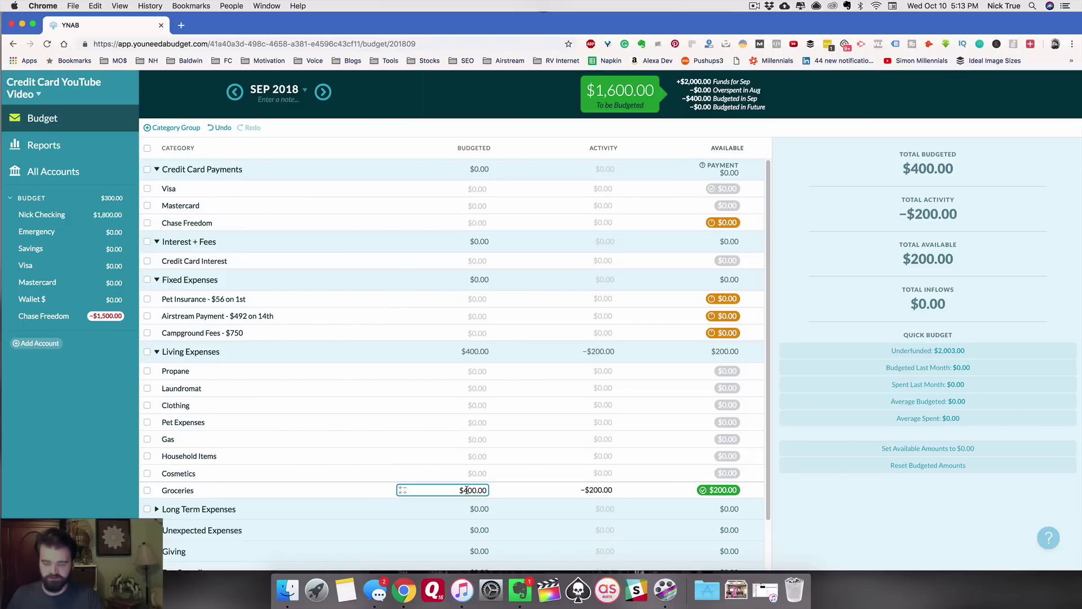
left_click(601, 496)
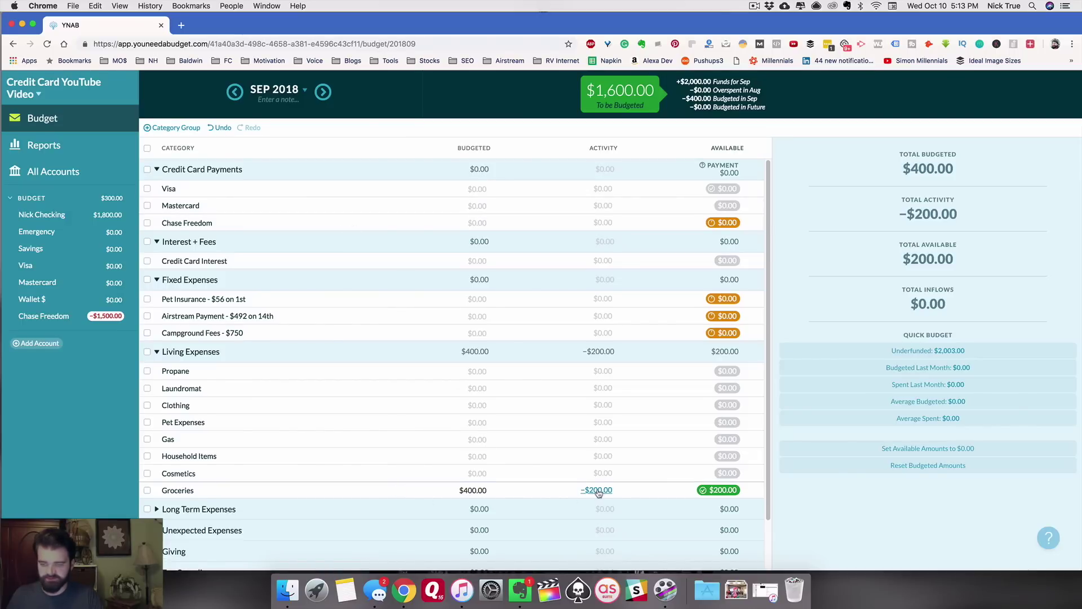
left_click(598, 491)
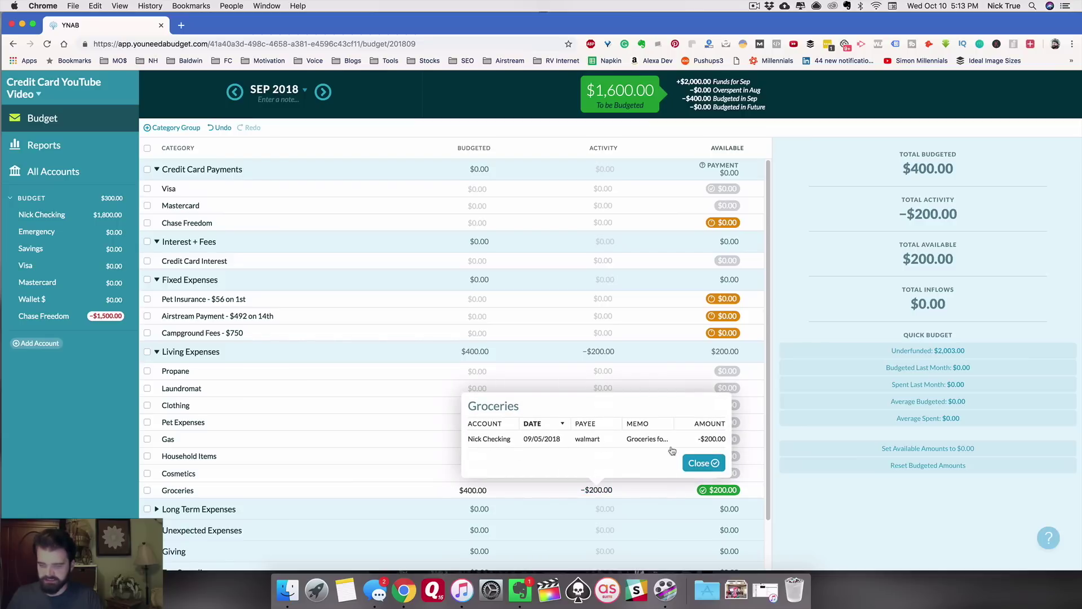
left_click(702, 463)
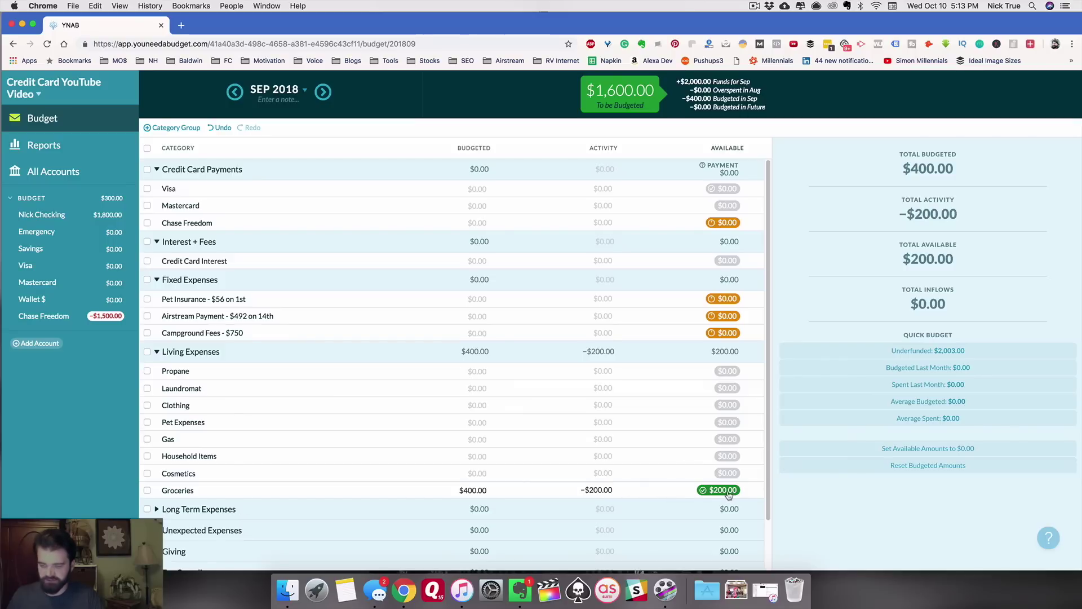
- Move the Household Items category above Pet Expenses under Living Expenses, and inspect the Groceries activity details again
mouse_move(729, 494)
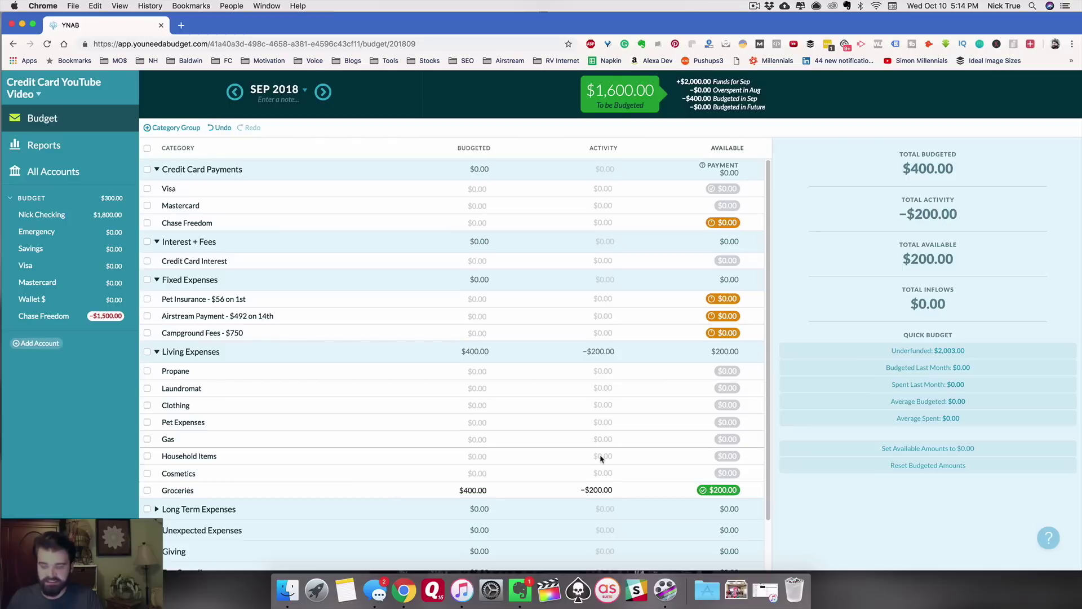
mouse_move(602, 483)
left_mouse_down()
mouse_move(600, 377)
mouse_move(593, 495)
left_mouse_up()
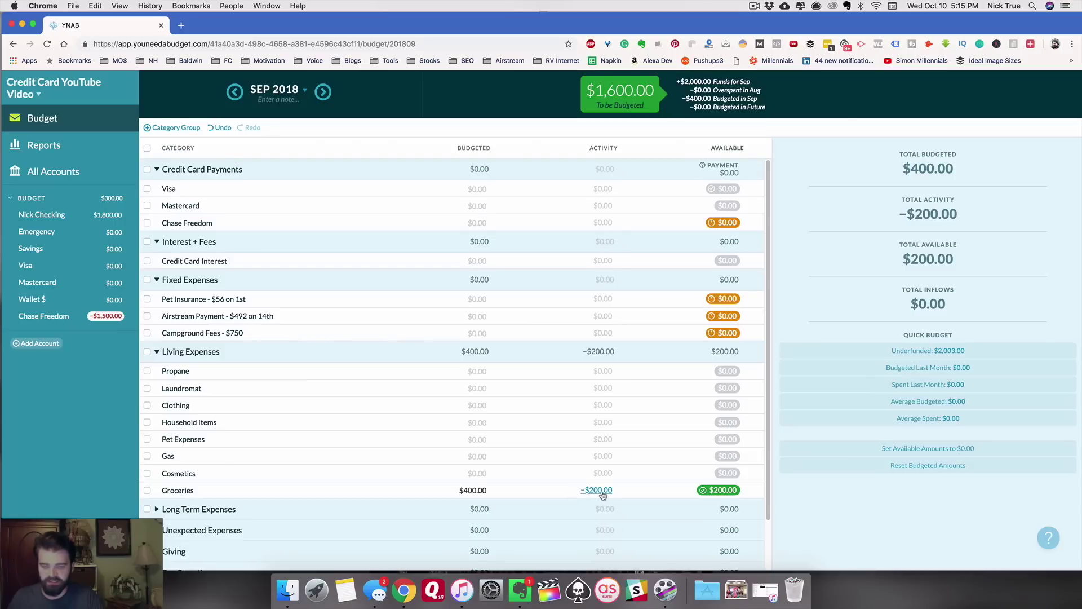
left_click(598, 490)
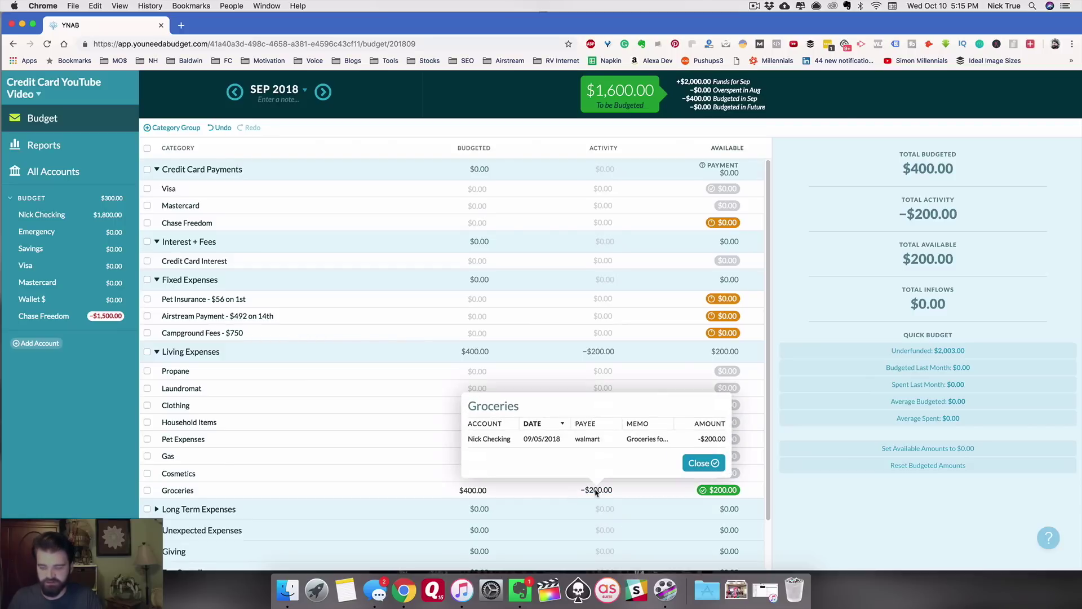
left_click(601, 492)
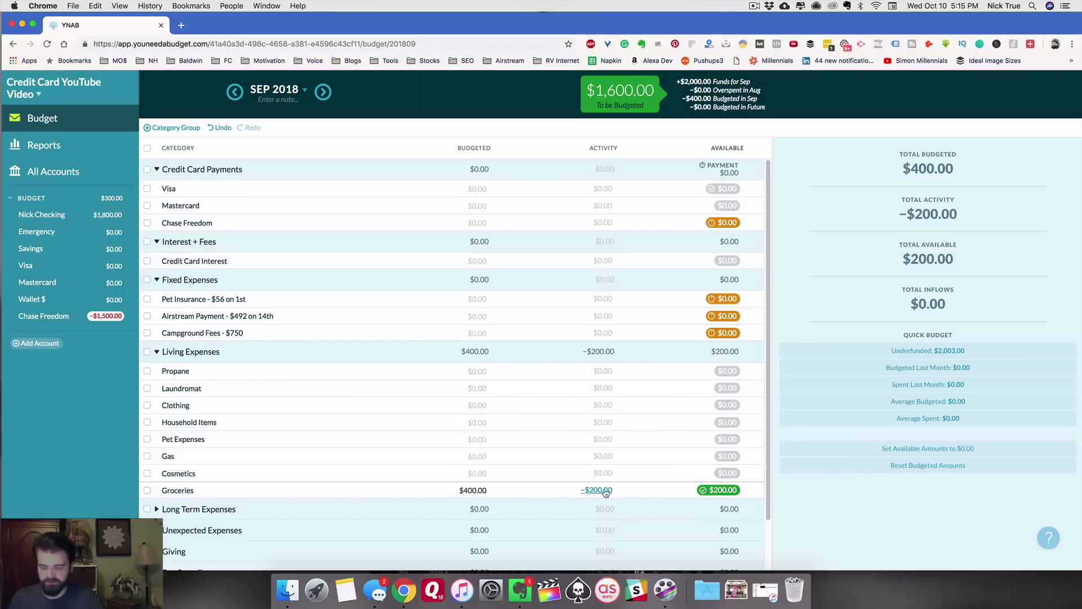
left_click(479, 490)
key("Return")
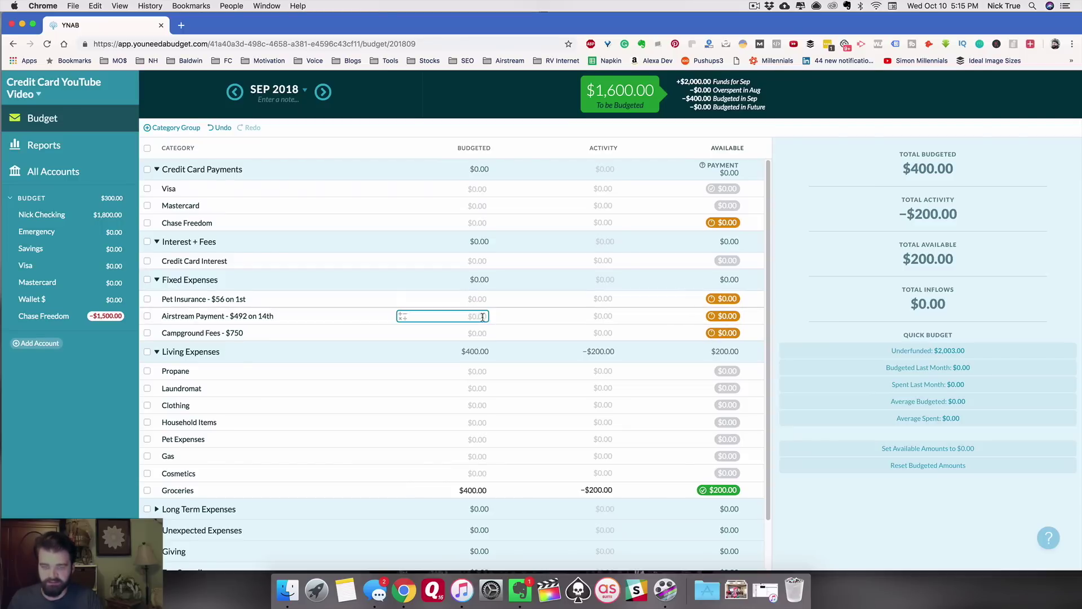
- Budget $30 for Pet Insurance under Fixed Expenses and check its available amount against the monthly goal
left_click(326, 306)
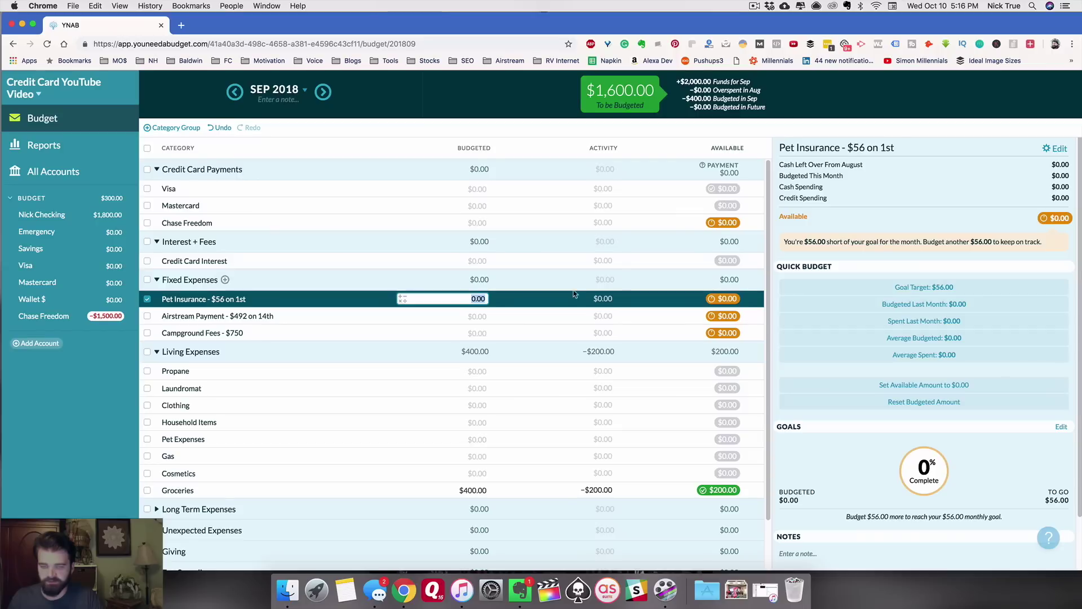
type("30")
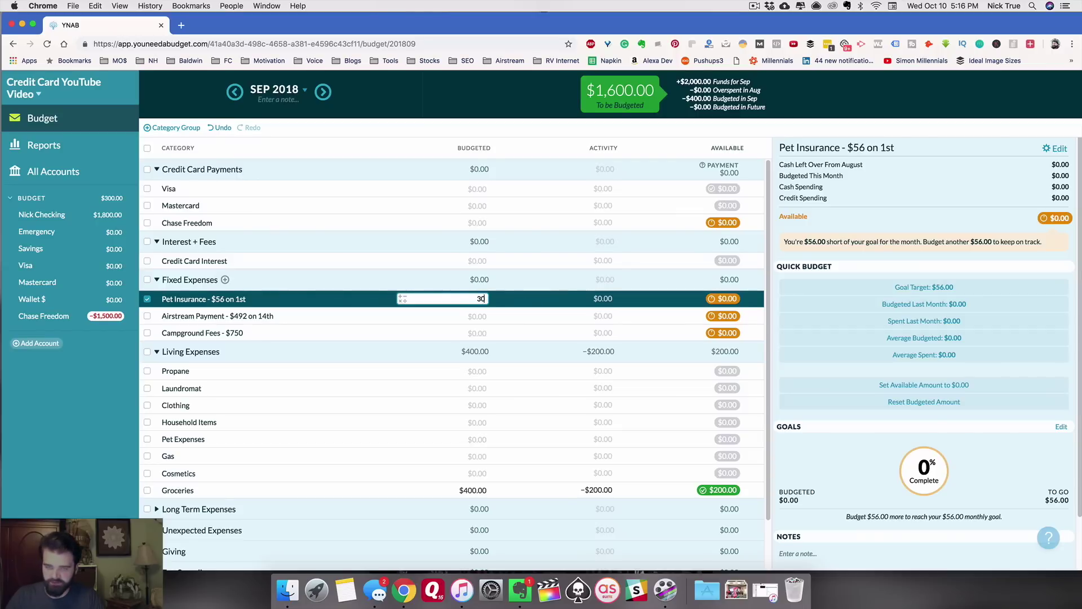
key("Return")
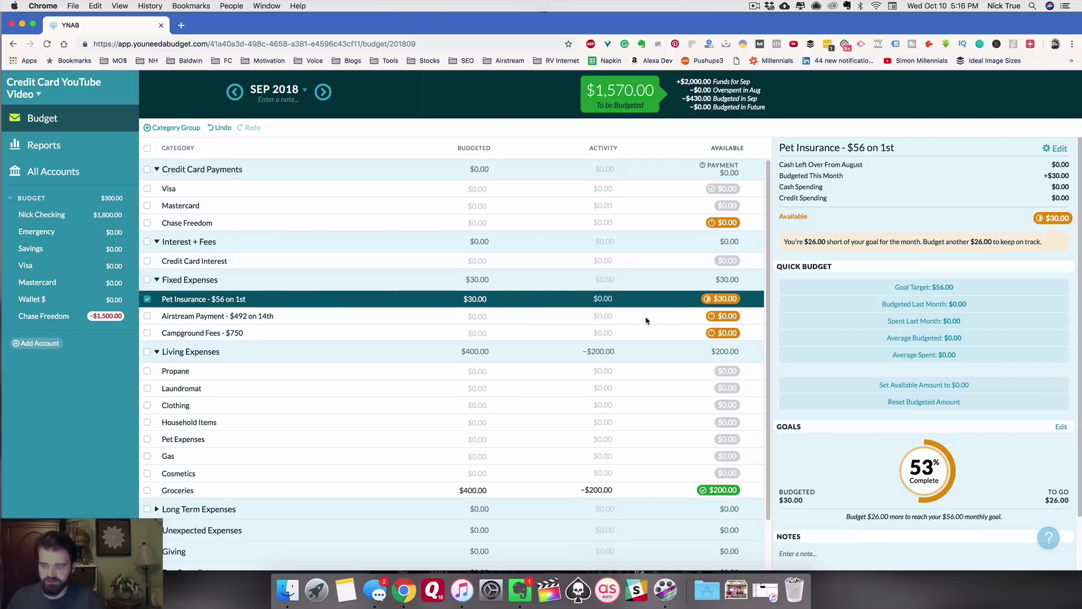
left_click(733, 307)
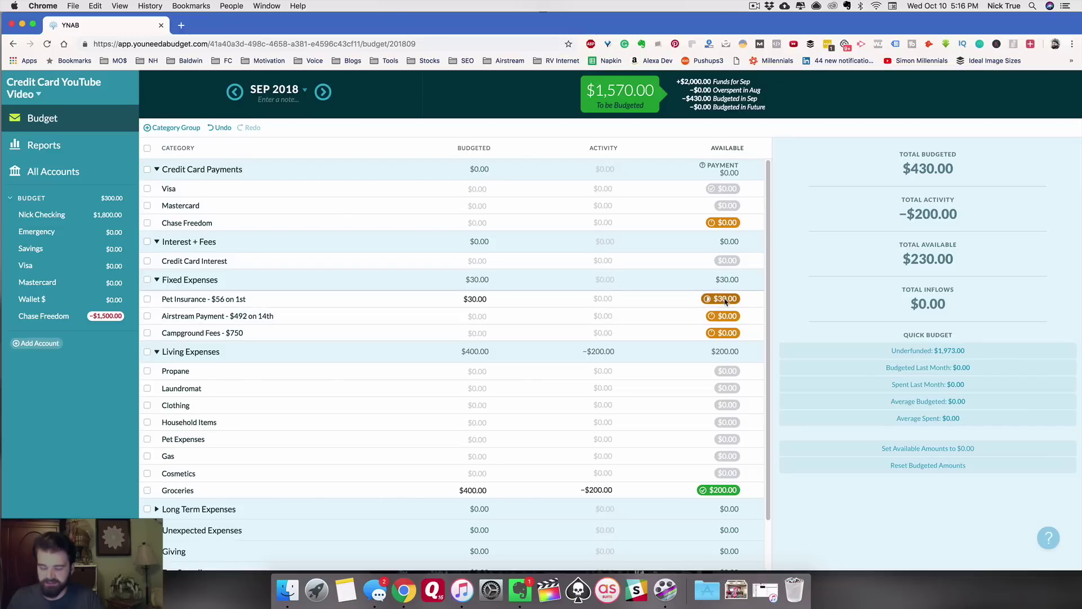
mouse_move(729, 304)
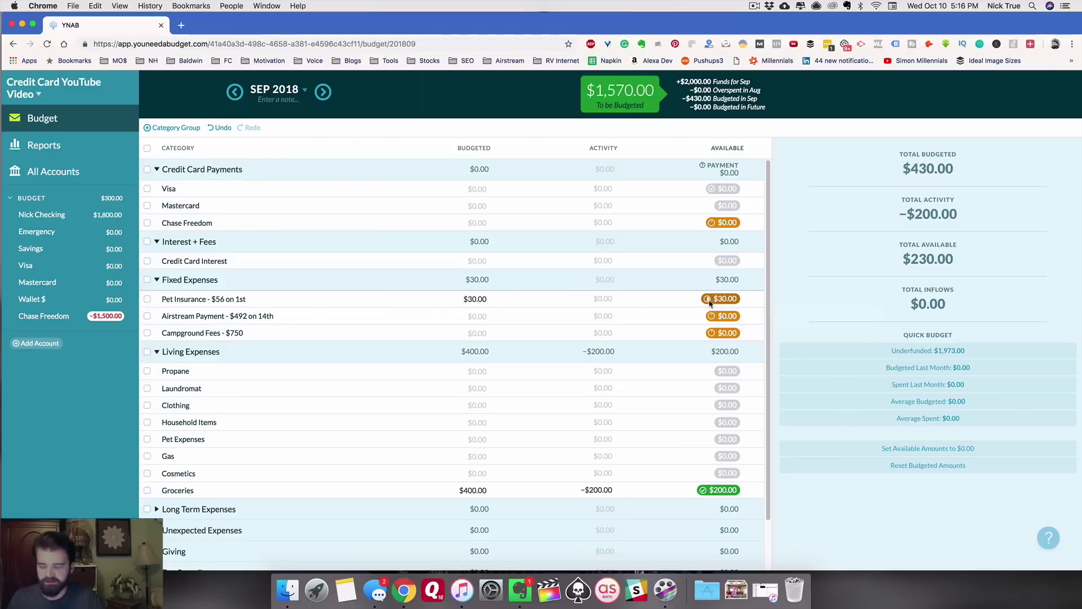
- Set the Pet Insurance budgeted amount to $56 to meet its monthly goal
left_click(474, 299)
type("56")
key("Return")
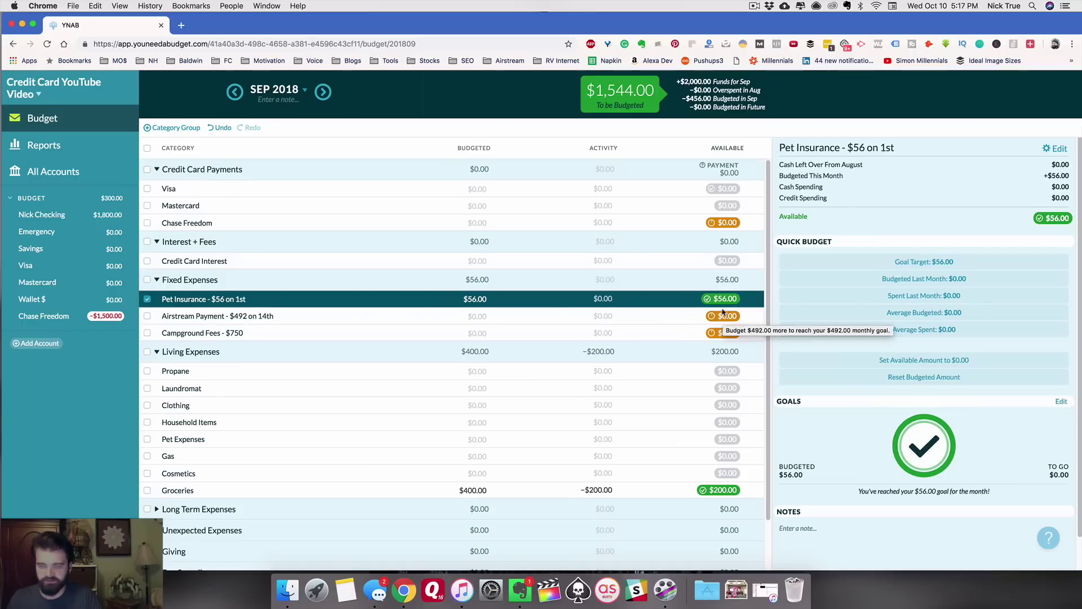
- Reset the Pet Insurance budgeted amount to 0
left_click(475, 299)
type("0")
key("Return")
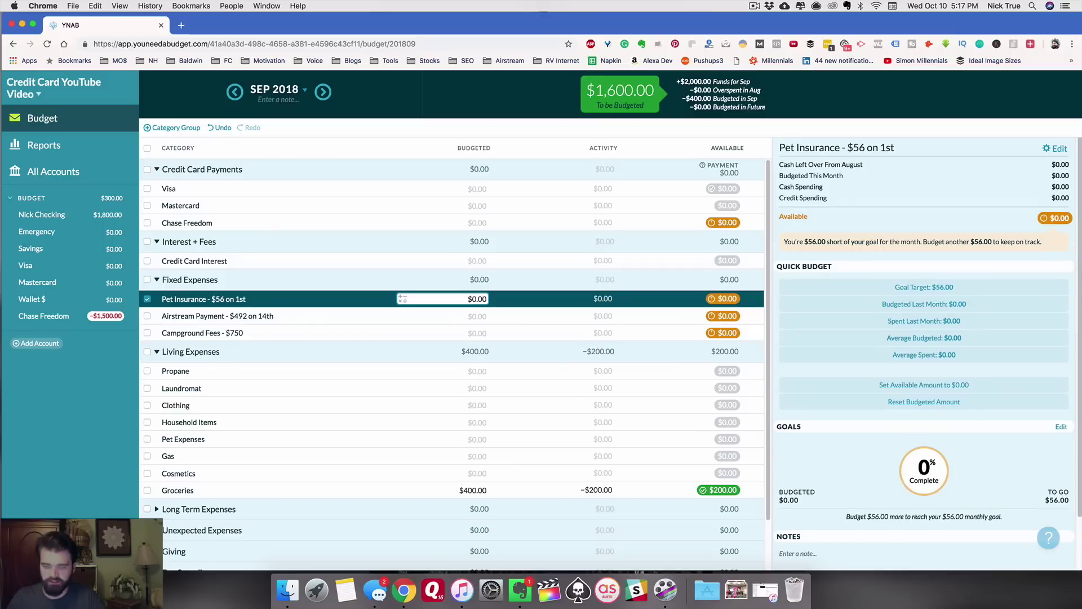
- Delete the 09/05/2018 walmart transaction from the checking account
left_click(45, 213)
left_click(266, 162)
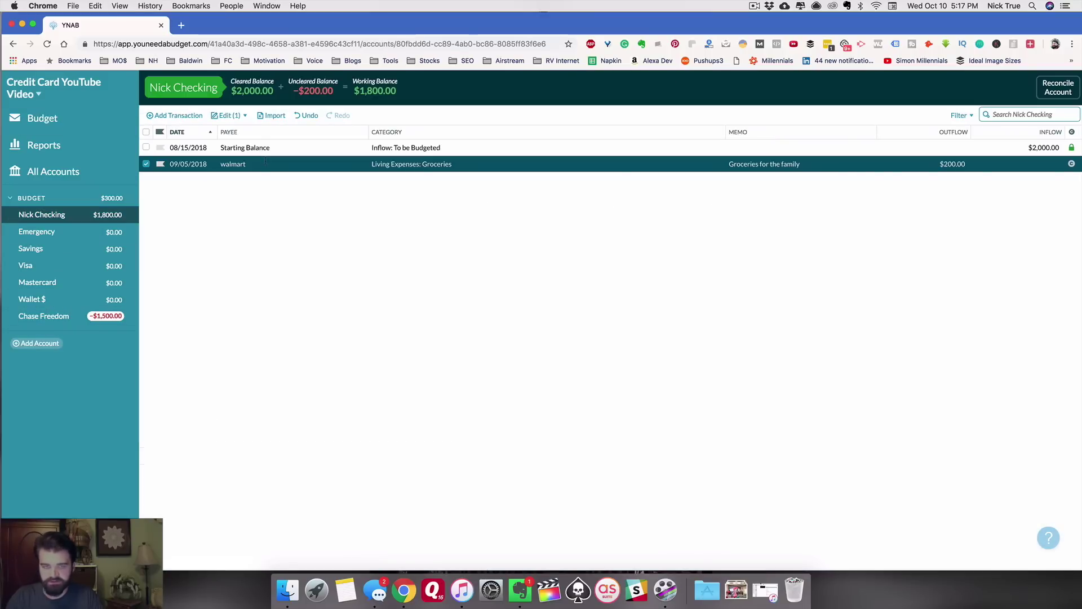
key("Delete")
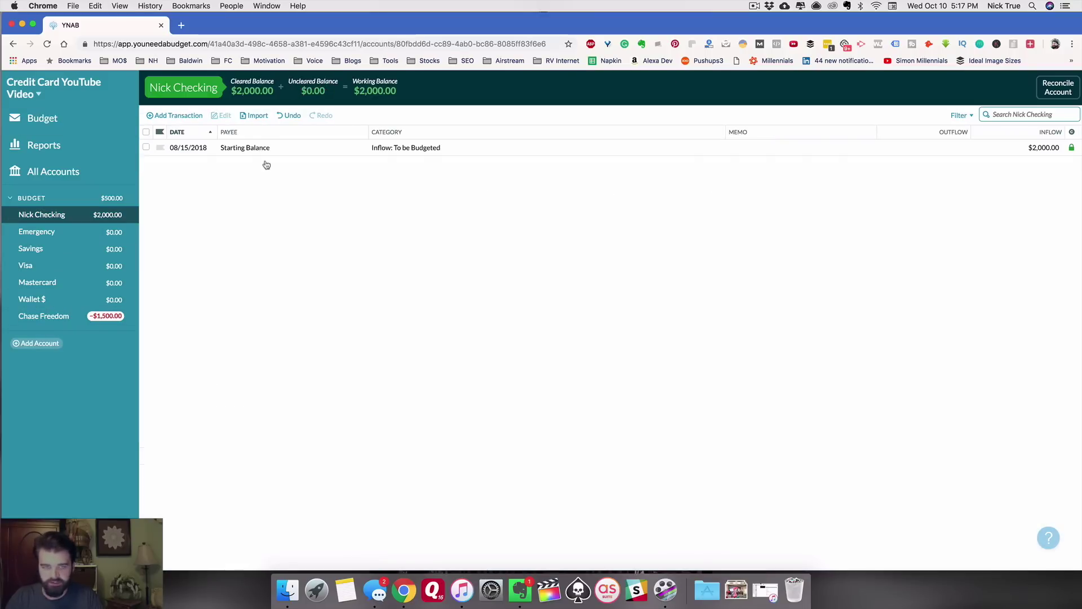
- Record a $200 outflow in the Chase Freedom account dated 09/05/2018 to walmart under Living Expenses: Groceries, with the memo "Groceries for the family"
left_click(40, 317)
left_click(175, 115)
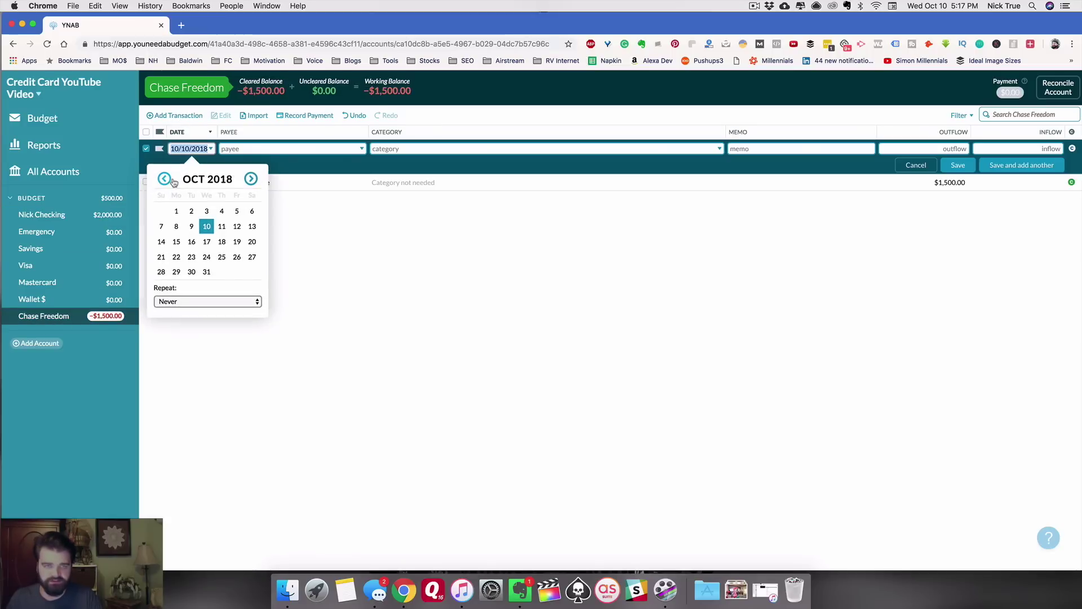
left_click(165, 180)
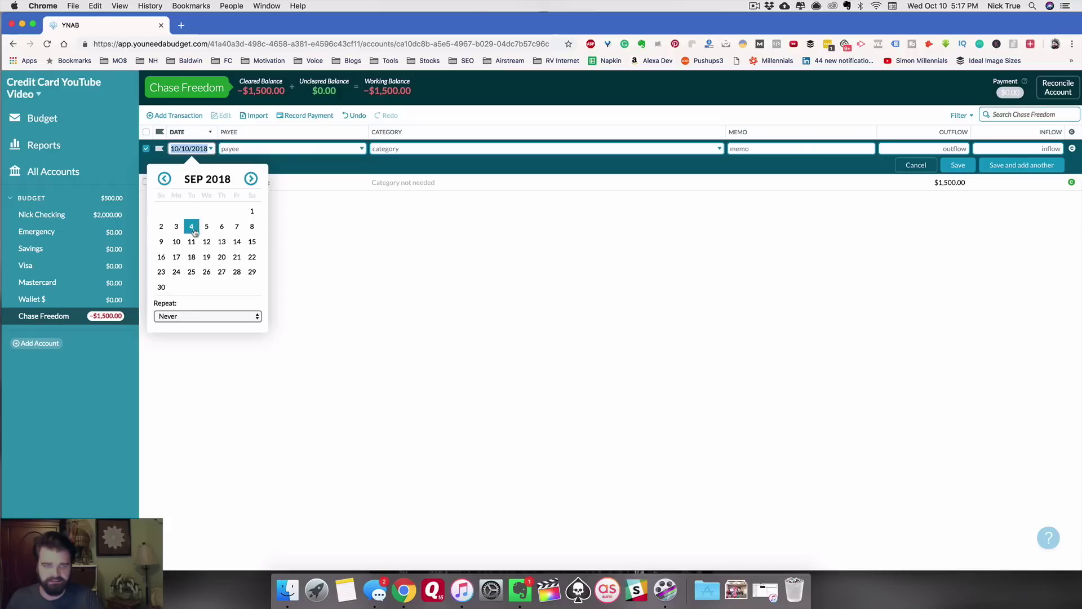
left_click(206, 226)
type("walmart")
key("Tab")
key("Tab")
type("Groceries for the family")
key("Tab")
type("200")
left_click(959, 162)
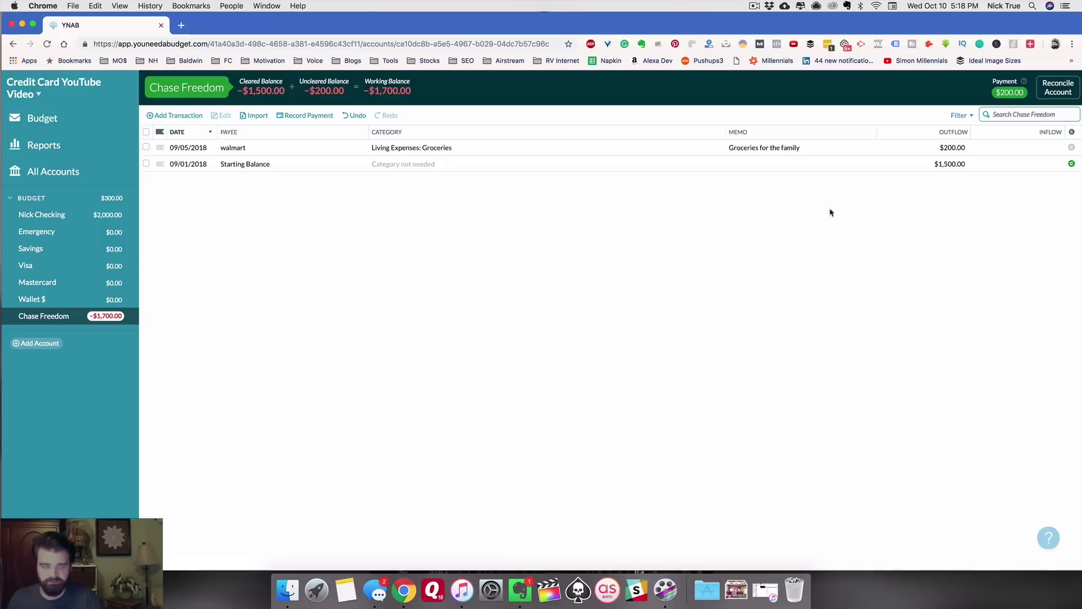
- Review the Groceries budgeted, activity and available amounts in the September 2018 budget after the credit card purchase
left_click(67, 119)
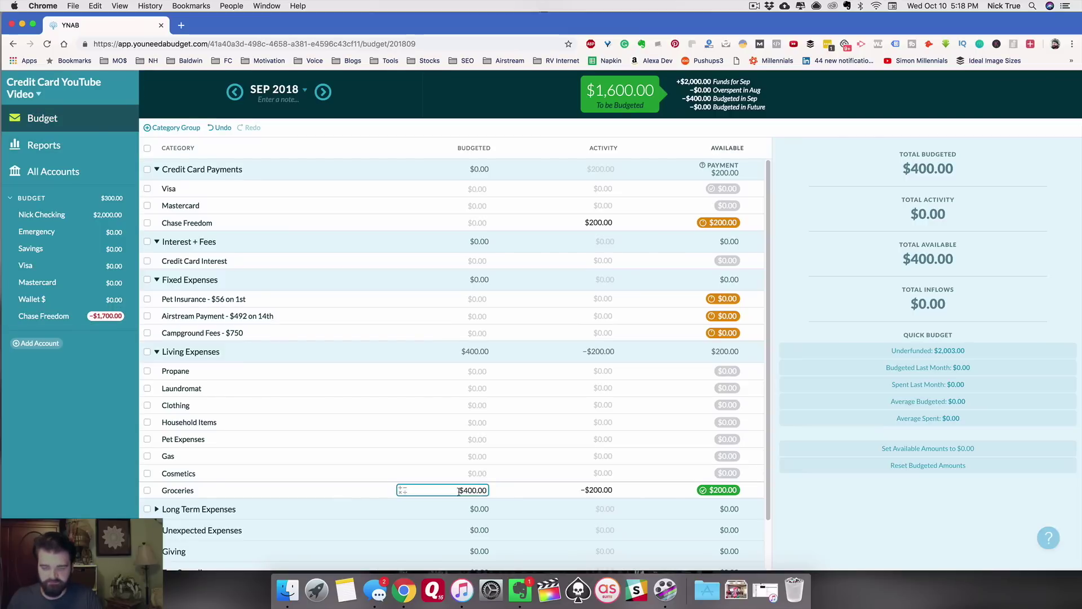
left_click(599, 490)
left_click(732, 495)
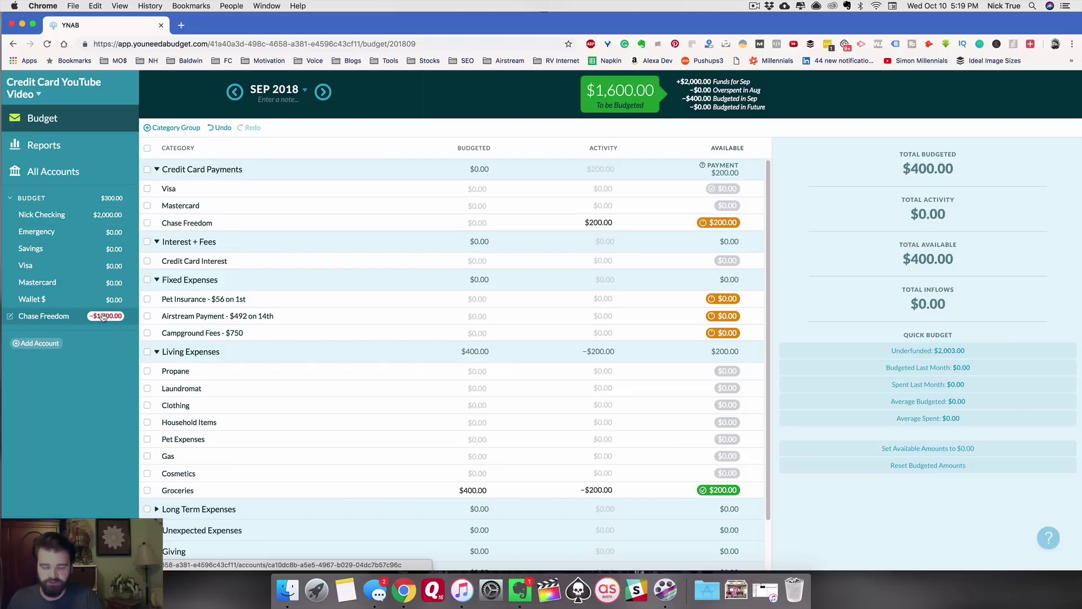
- Examine the Chase Freedom category's payment details and its monthly goal guidance
left_click(642, 225)
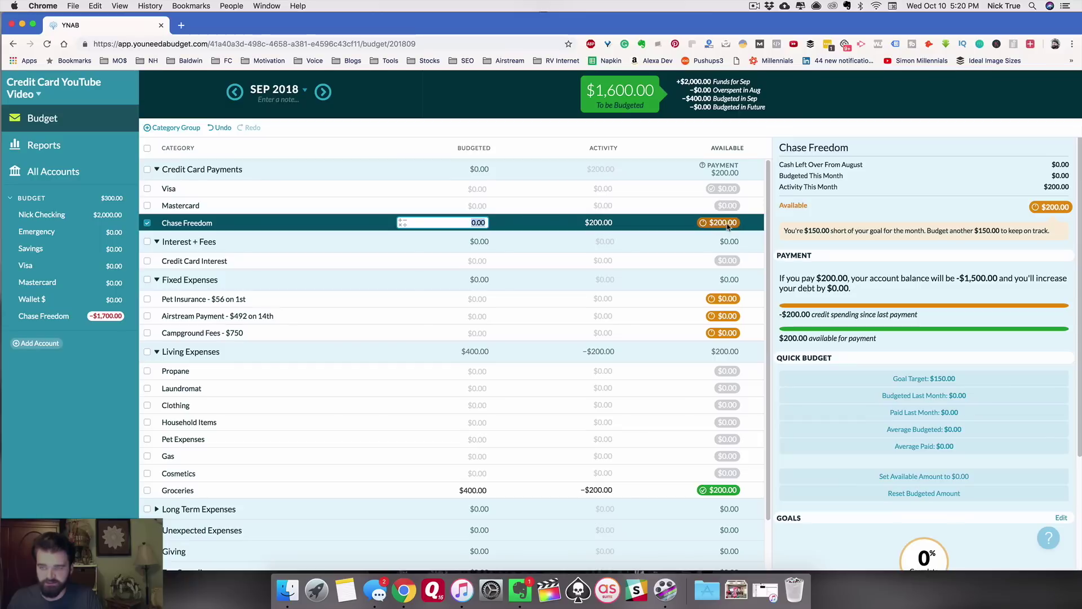
mouse_move(731, 227)
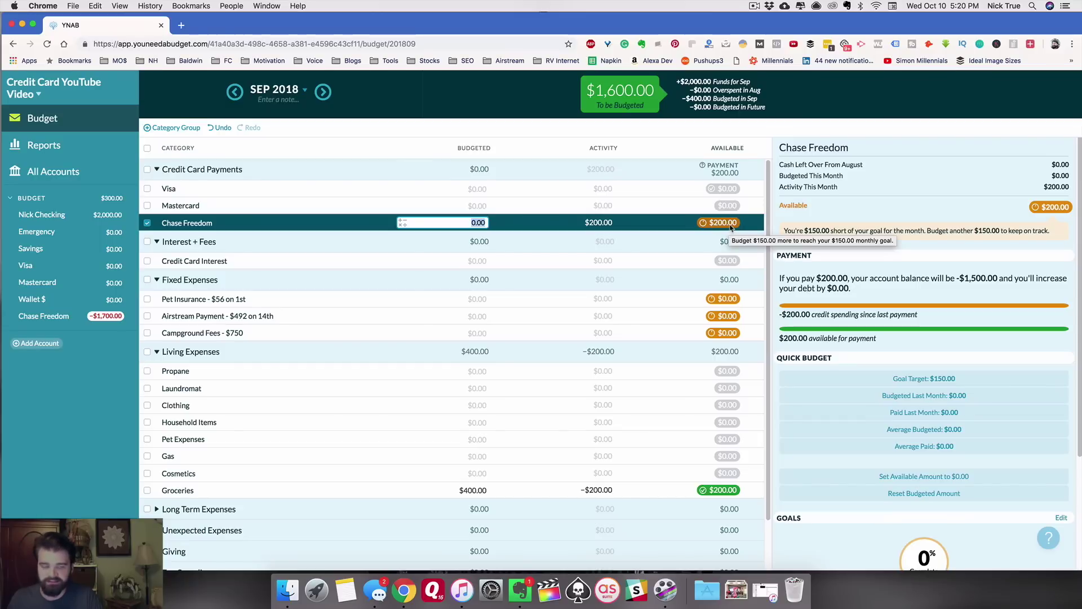
key("Escape")
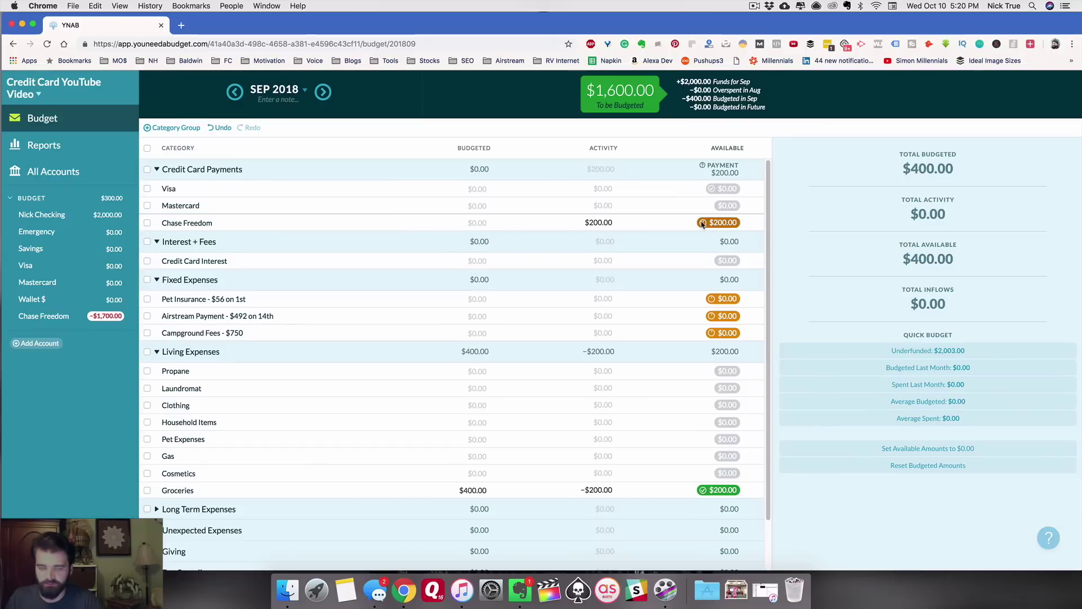
- Budget $56 for Pet Insurance under Fixed Expenses in September 2018
left_click(487, 303)
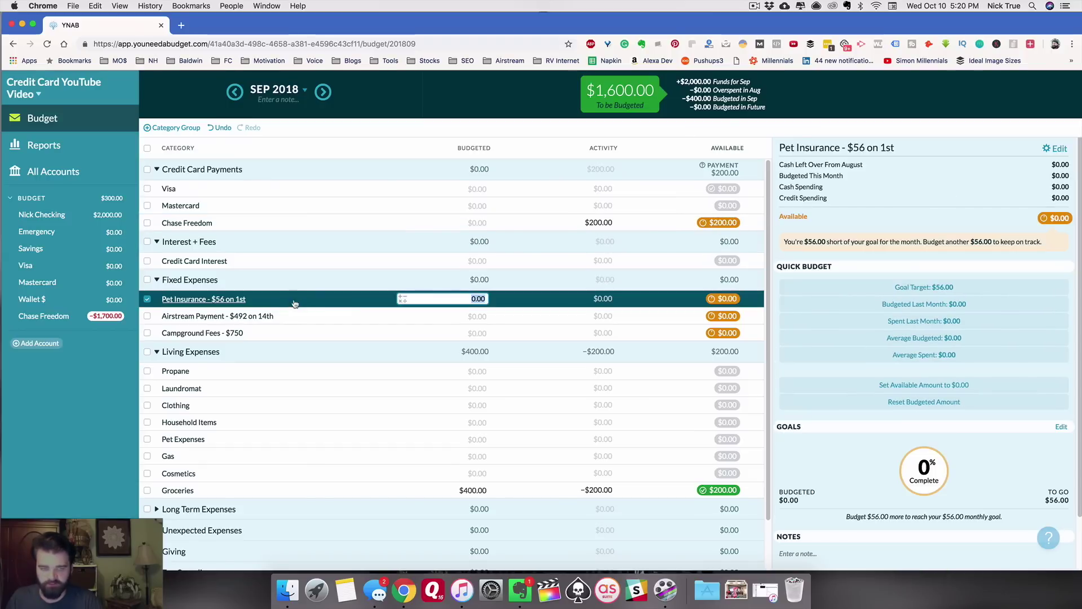
type("56")
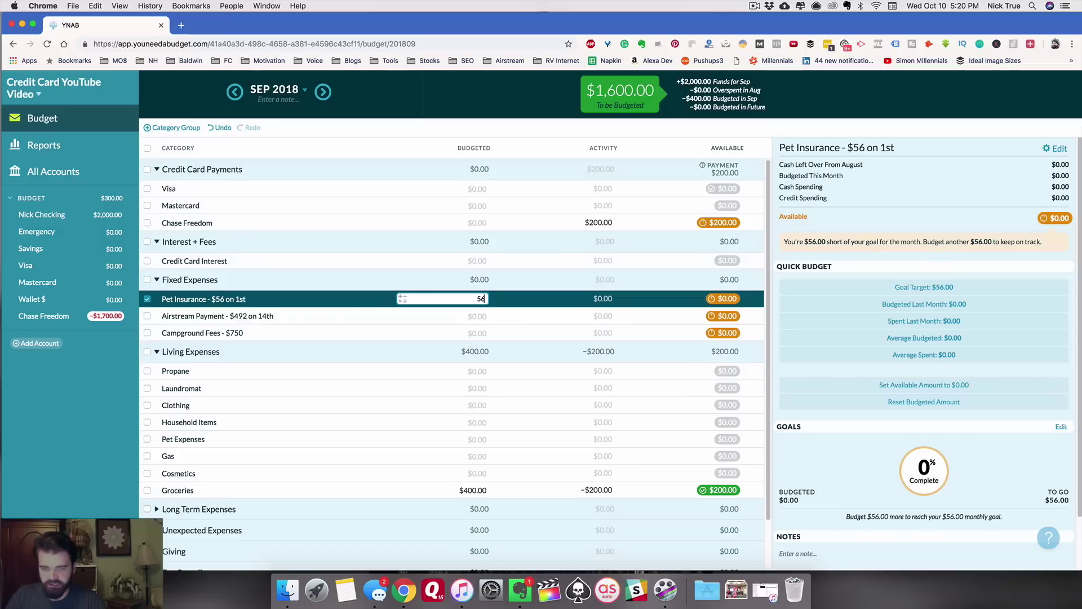
key("Return")
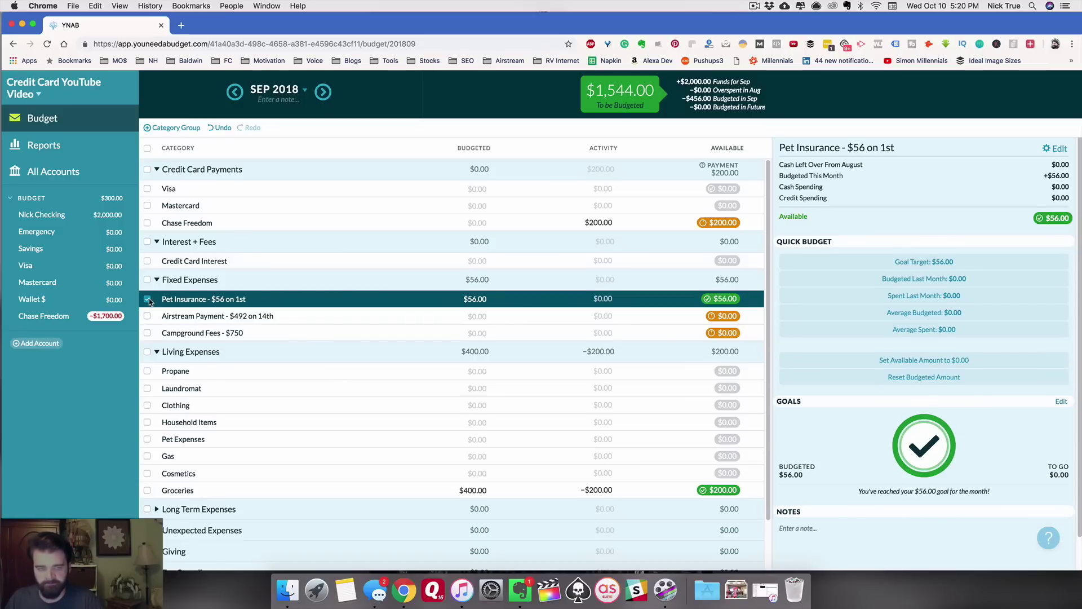
left_click(148, 298)
- Record a $56 outflow in the Chase Freedom account dated 09/05/2018 to Healthy Paws under Fixed Expenses: Pet Insurance, with the memo "Pet Ins"
left_click(40, 320)
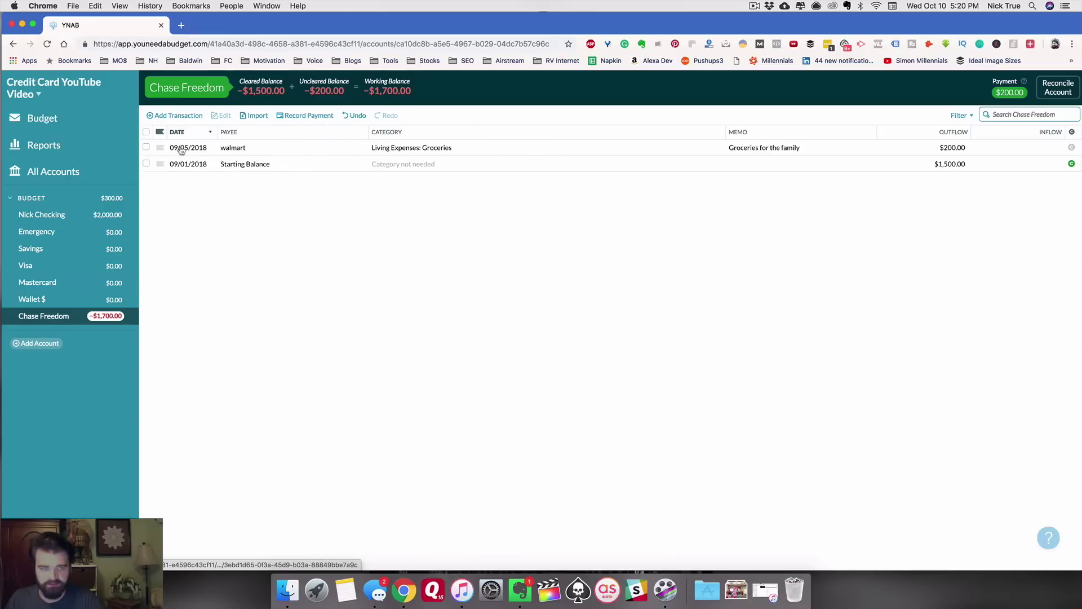
left_click(175, 115)
left_click(164, 179)
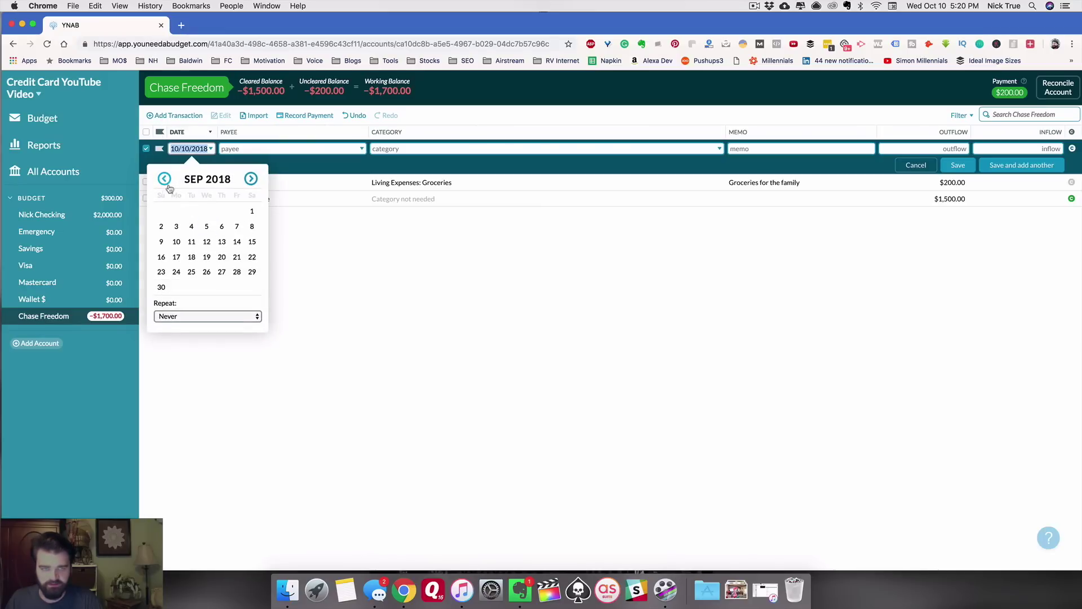
left_click(206, 226)
type("heal")
key("Tab")
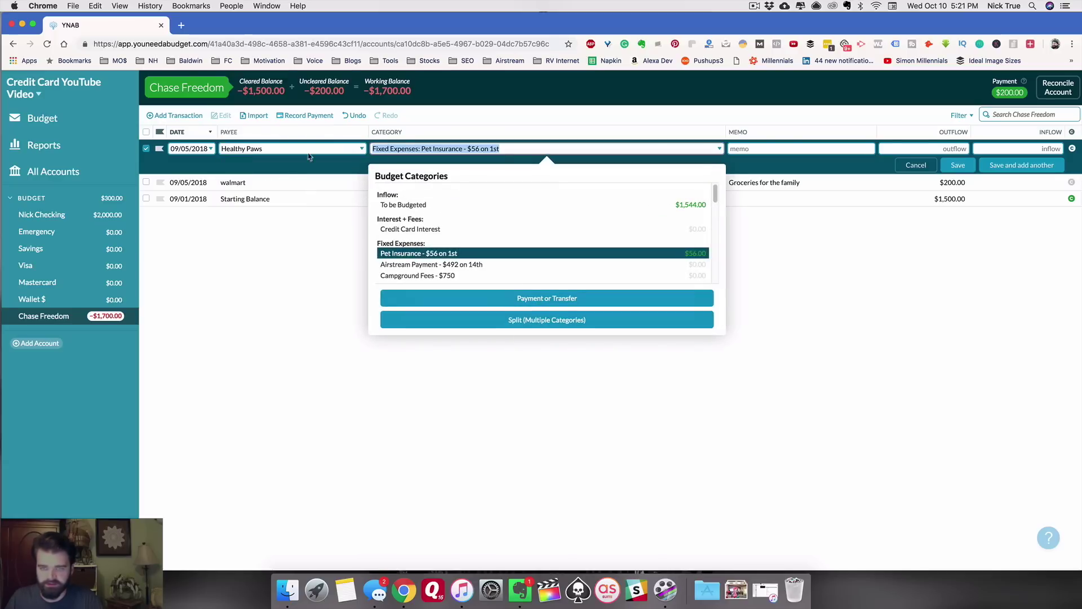
left_click(842, 148)
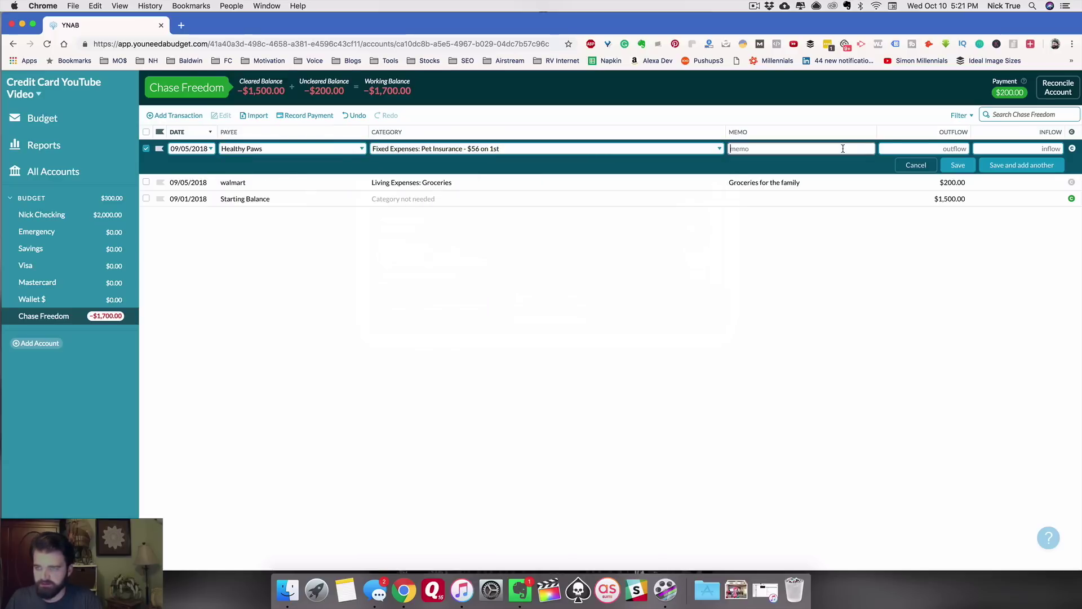
type("Pet Ins")
key("Tab")
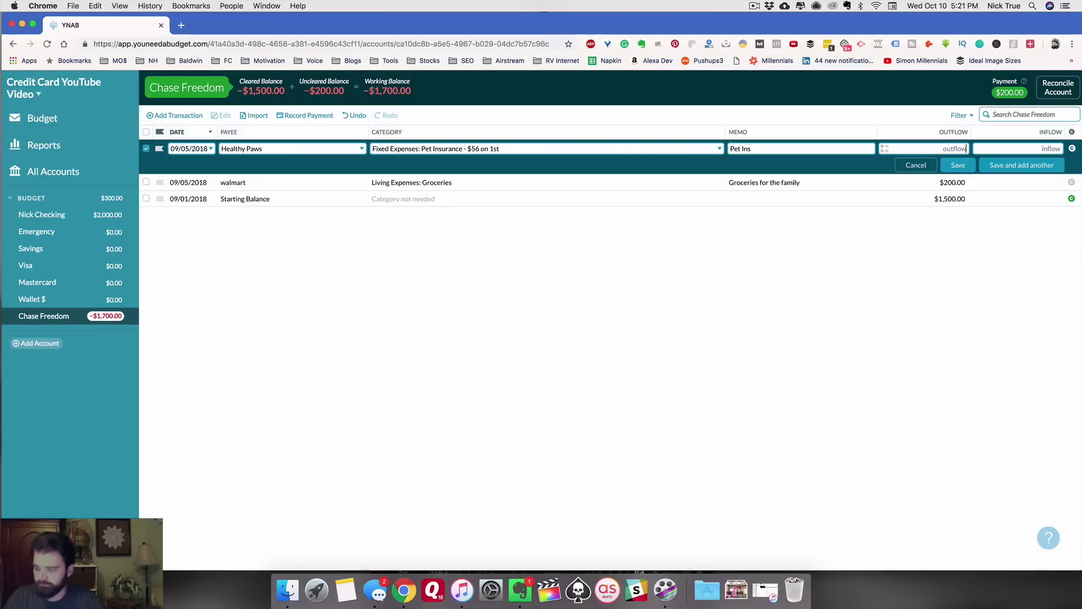
type("56")
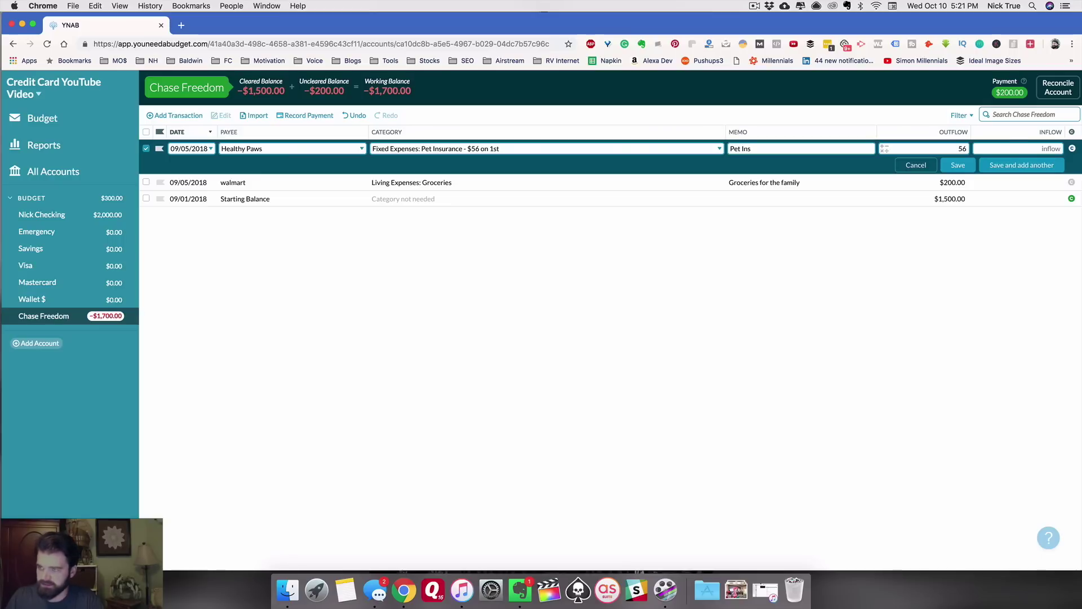
left_click(958, 165)
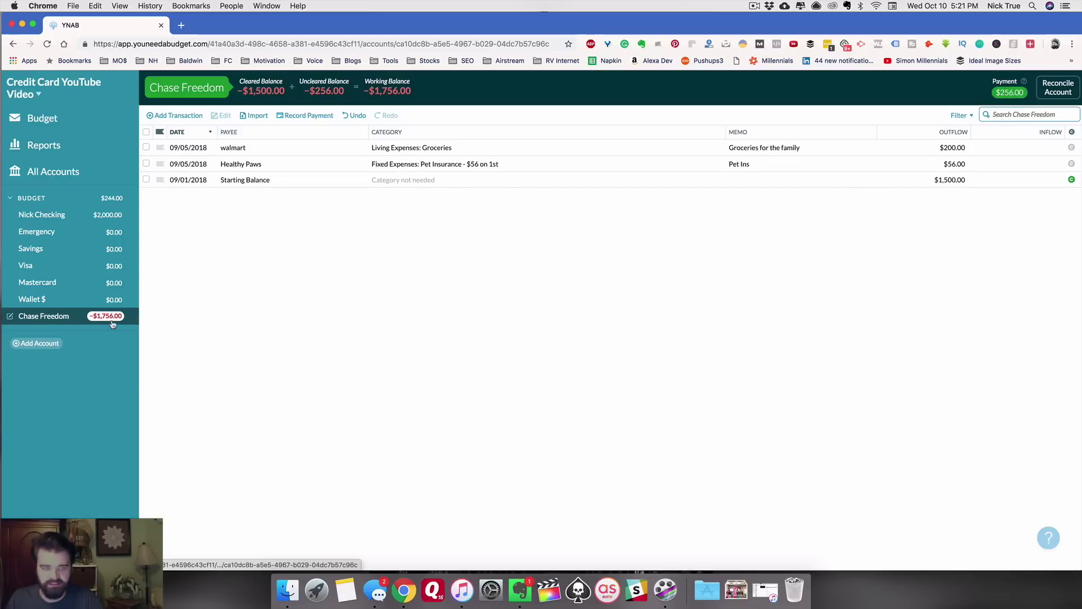
- Compare the Pet Insurance amounts with the Chase Freedom payment details in the September 2018 budget
left_click(44, 118)
left_click(489, 299)
left_click(517, 299)
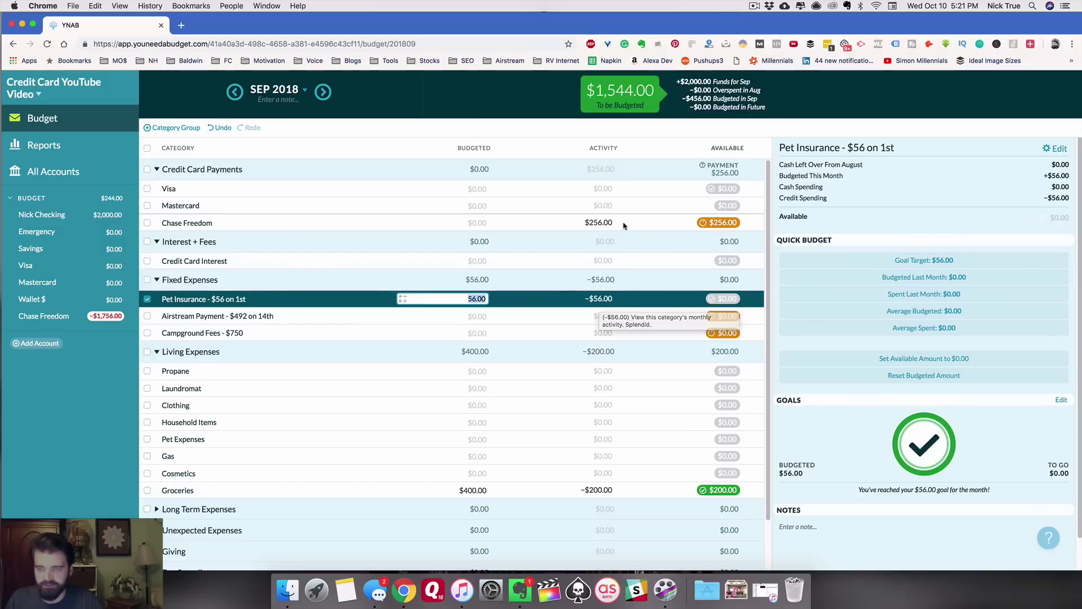
left_click(555, 222)
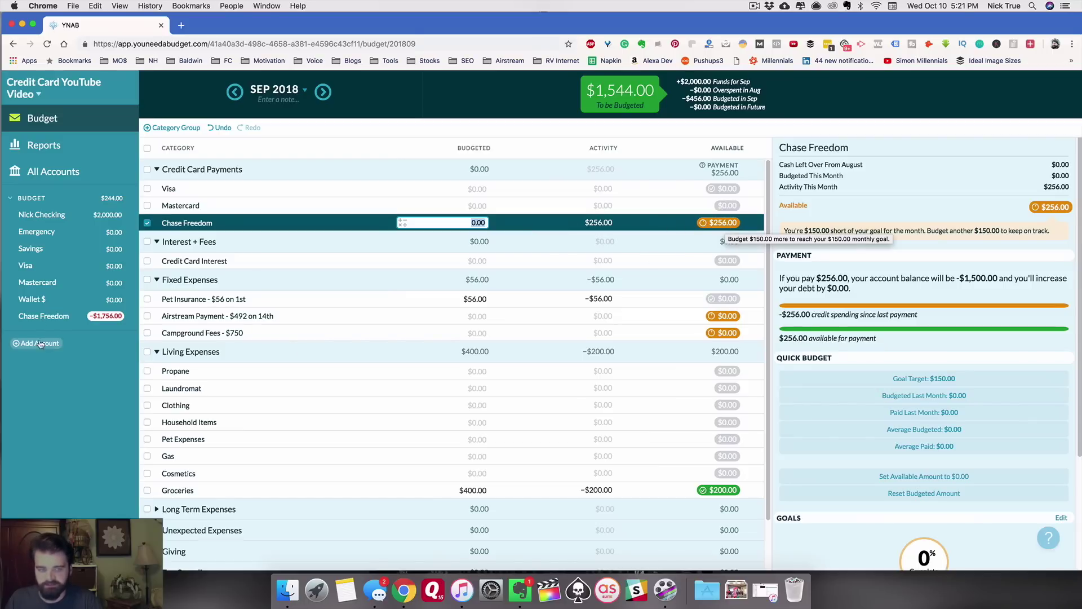
left_click(507, 226)
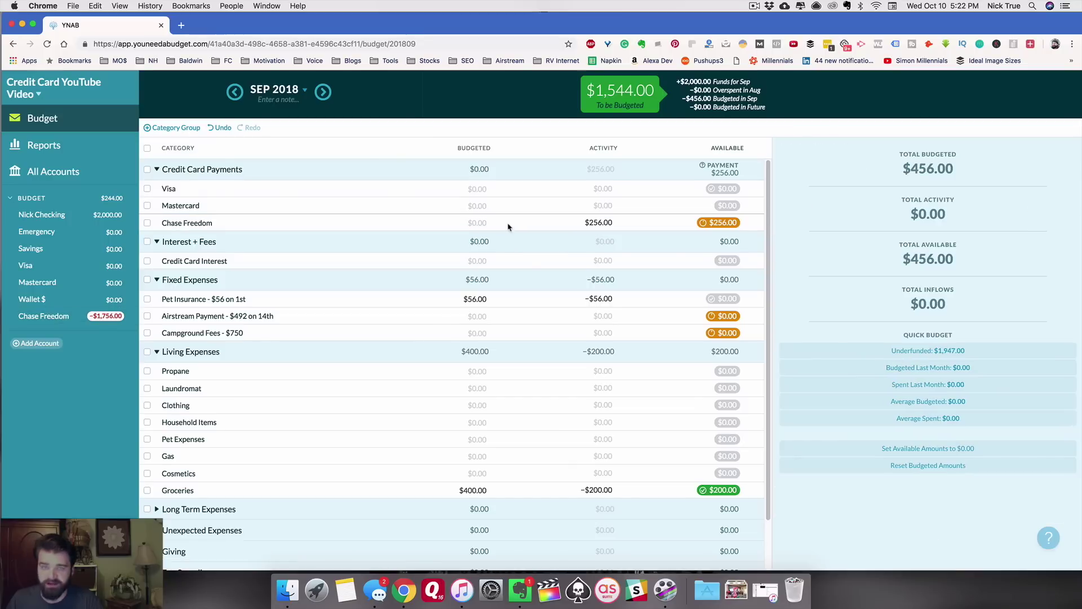
- Check the Groceries budget and the Chase Freedom account register against the card's available payment amount in the budget
left_click(455, 489)
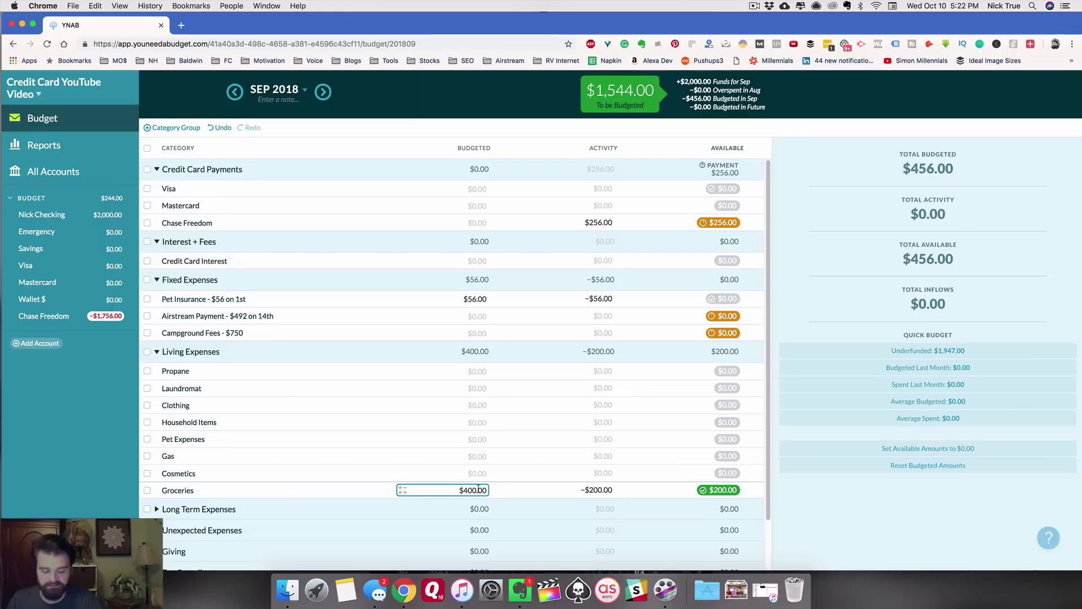
key("Return")
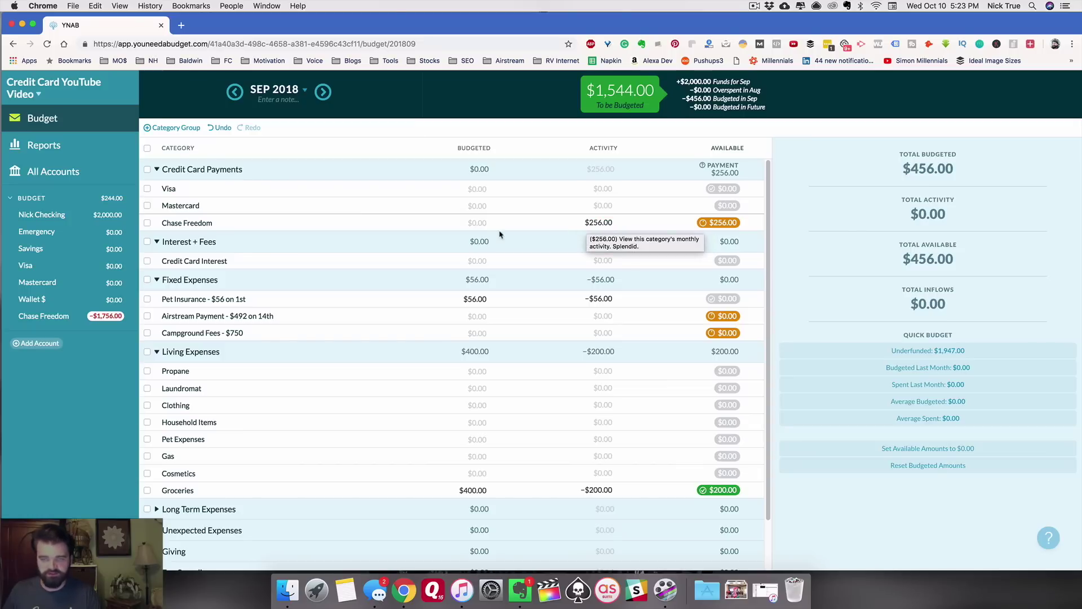
left_click(50, 320)
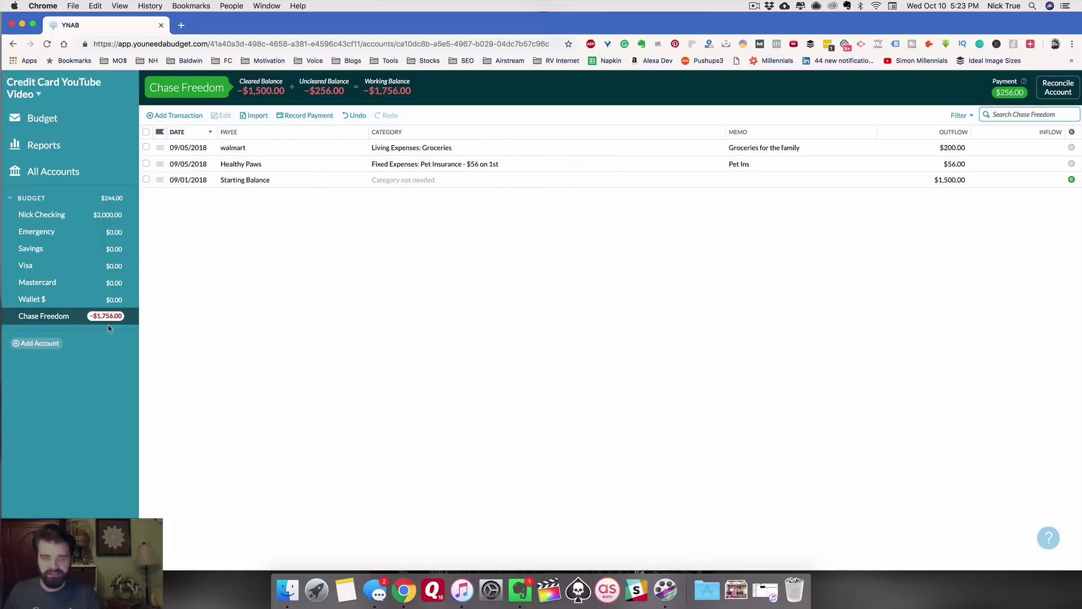
left_click(104, 128)
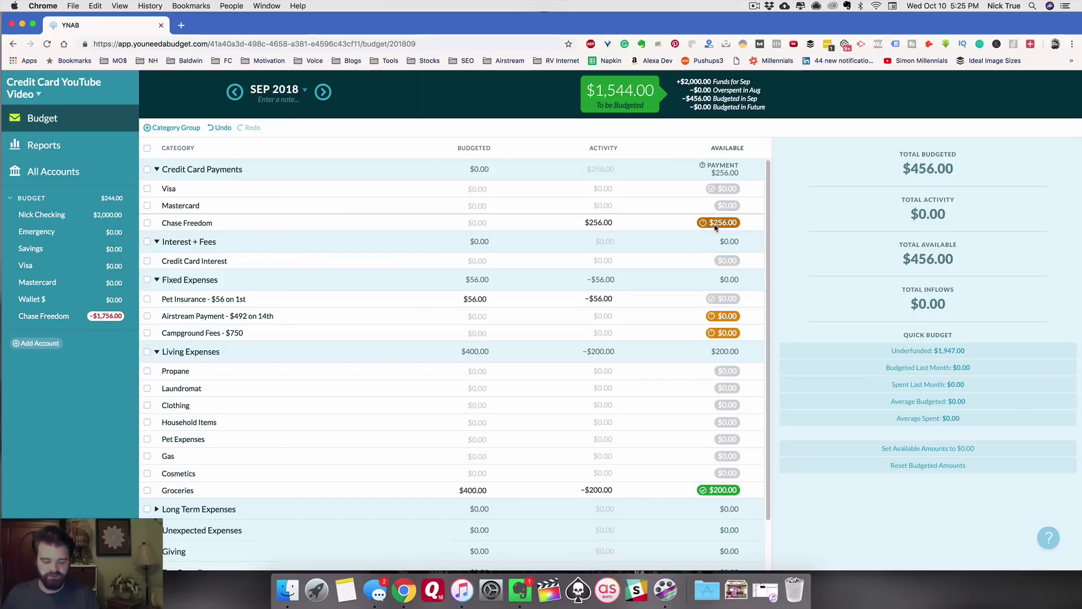
mouse_move(715, 227)
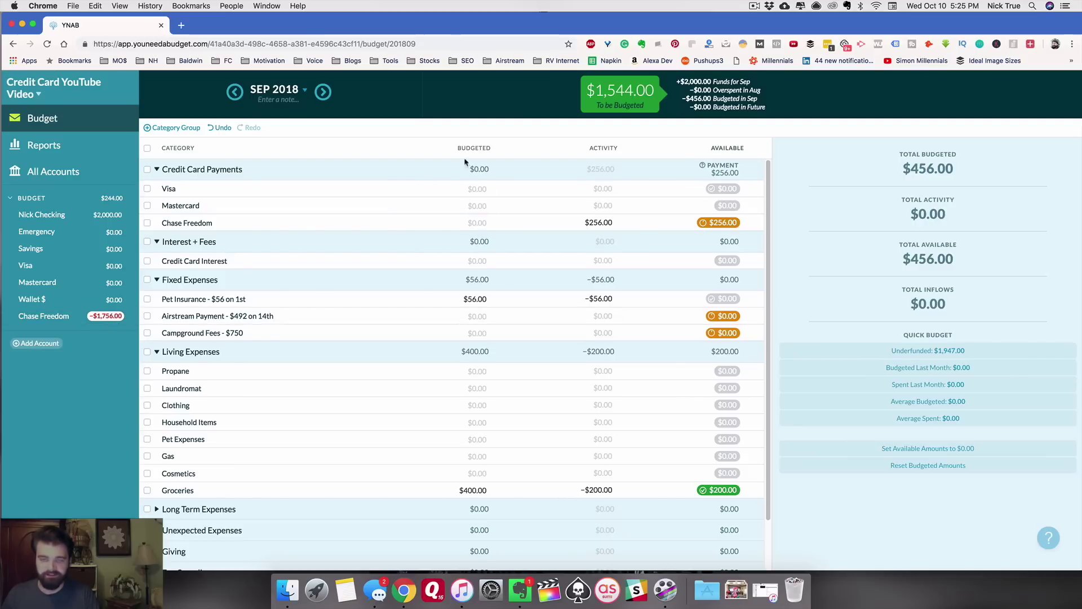
- Budget $1,500 for the Chase Freedom credit card payment category in September 2018
left_click(475, 223)
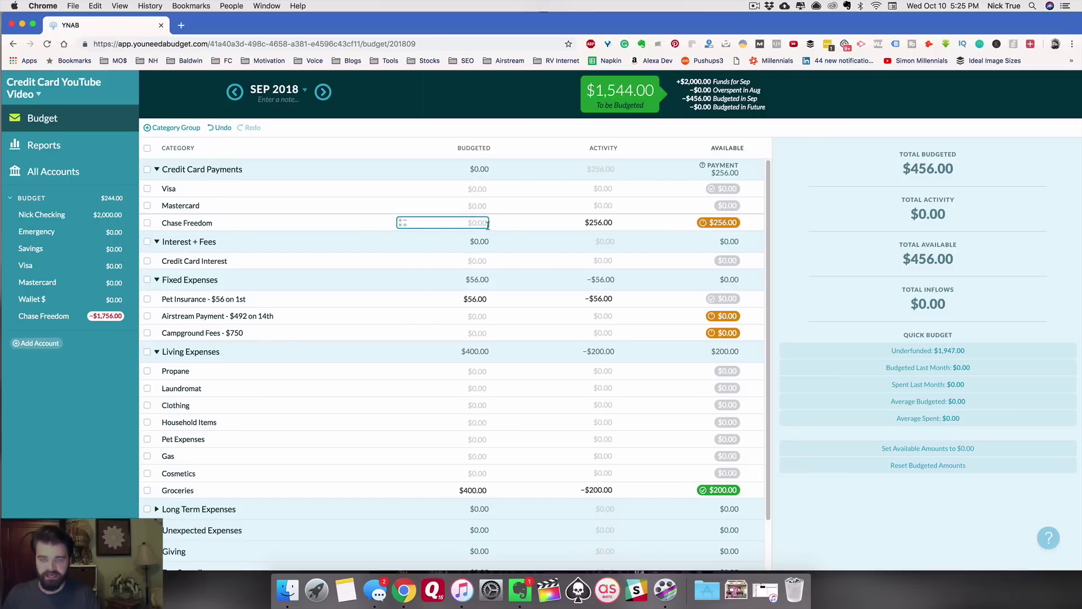
left_click(478, 222)
type("1500")
key("Return")
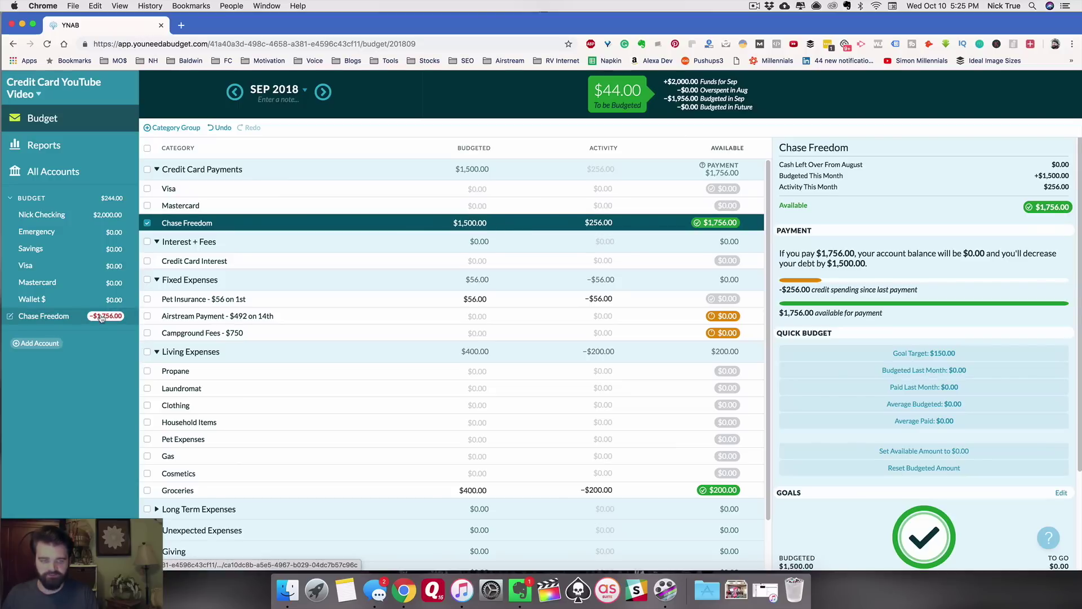
left_click(479, 258)
key("Escape")
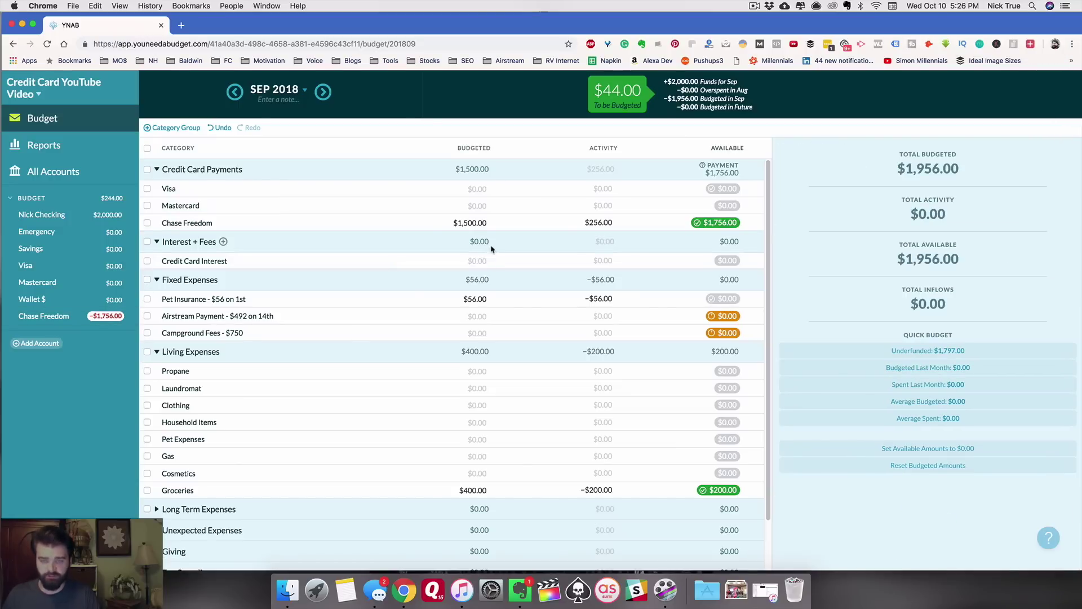
- Reset the budgeted amount of the Chase Freedom payment category to 0
left_click(471, 225)
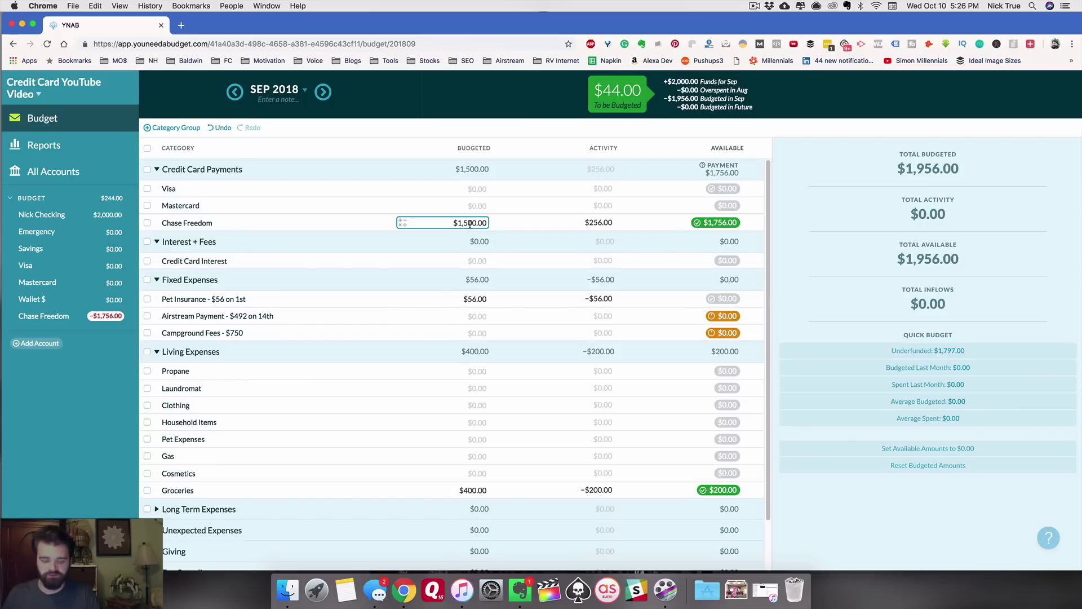
left_click(470, 224)
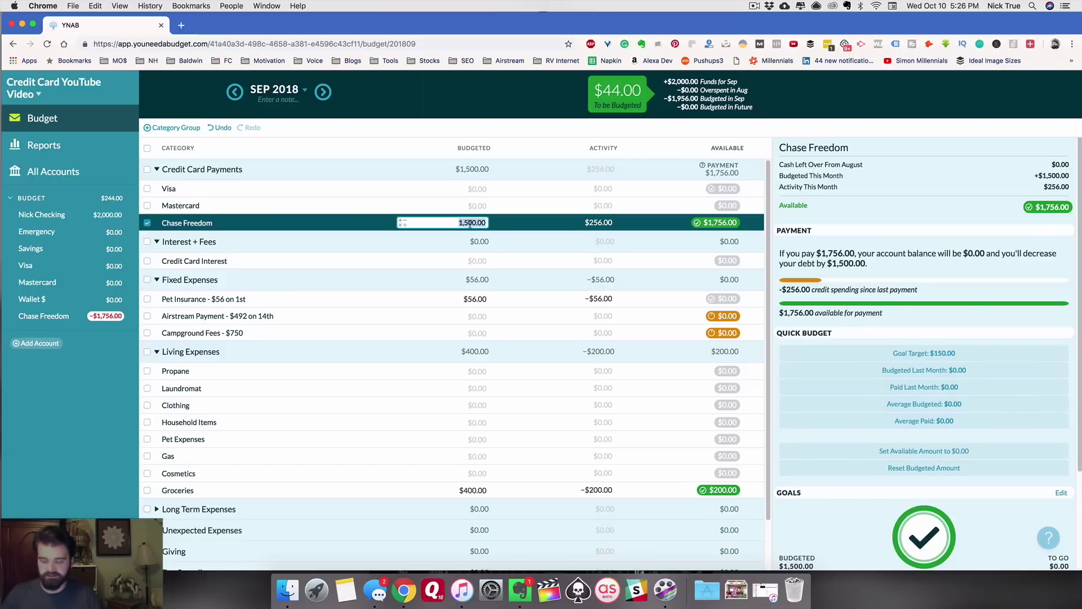
type("0")
key("Return")
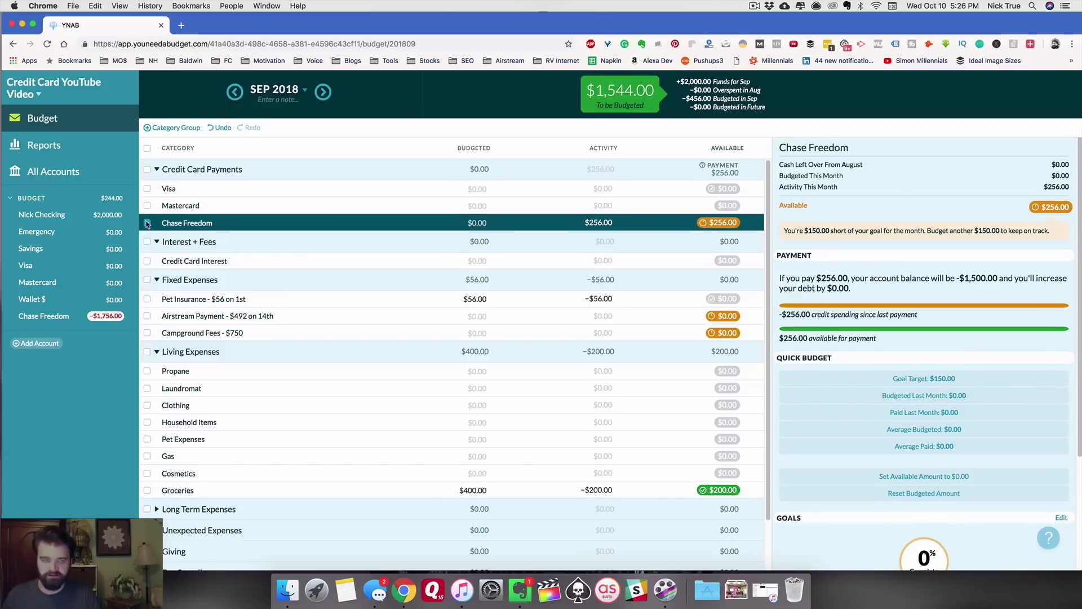
left_click(147, 224)
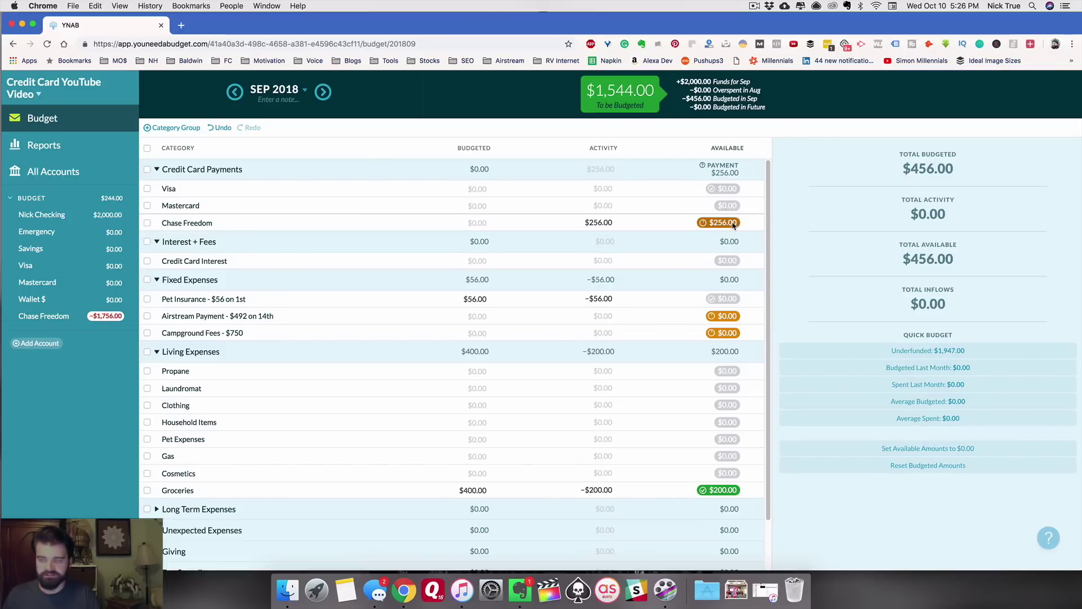
mouse_move(732, 226)
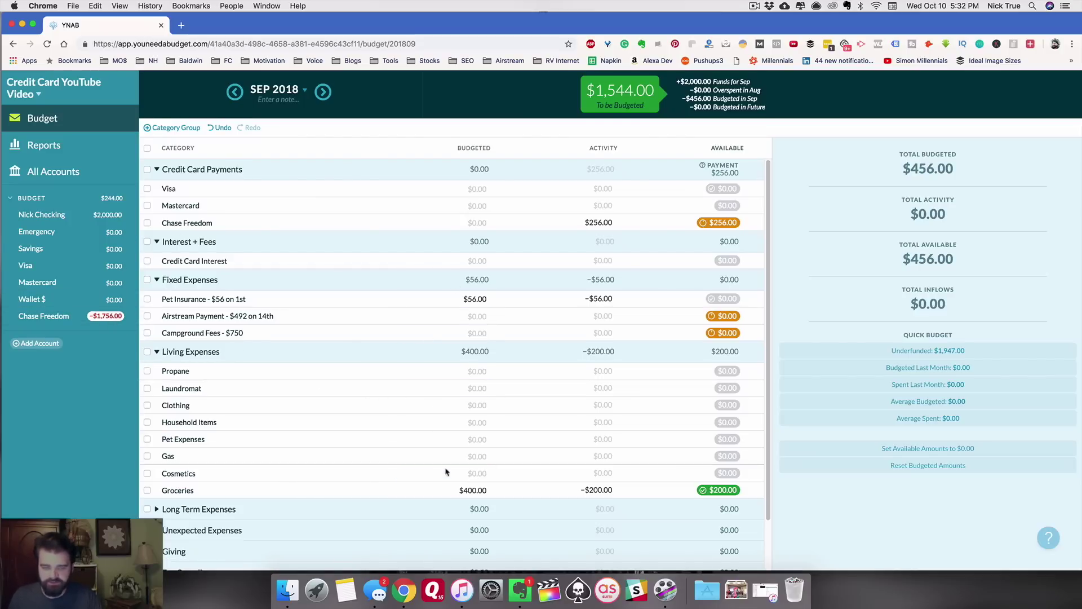
left_click(475, 477)
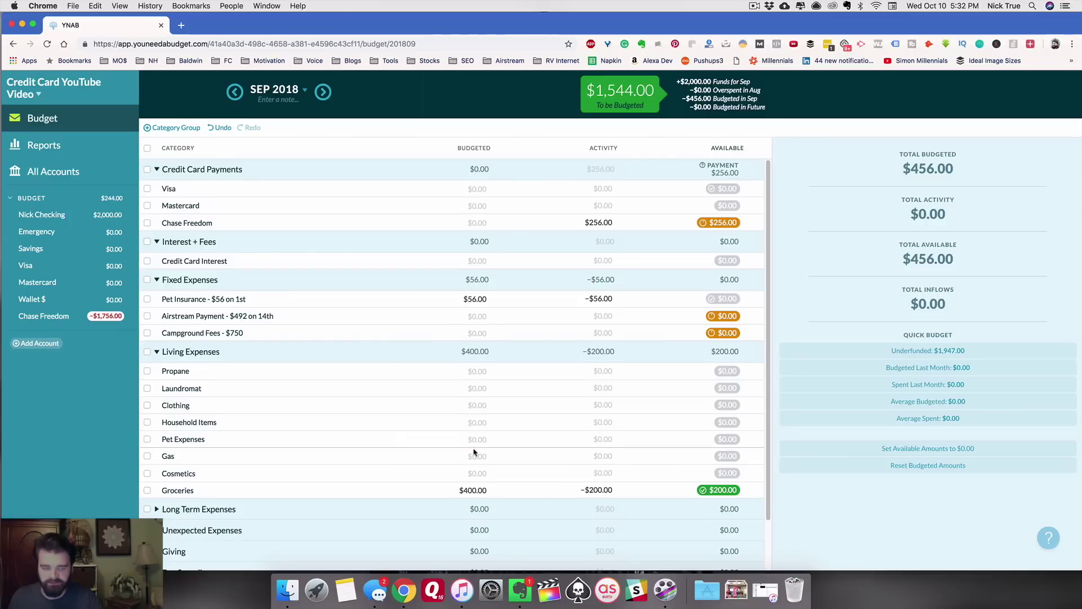
left_click(480, 420)
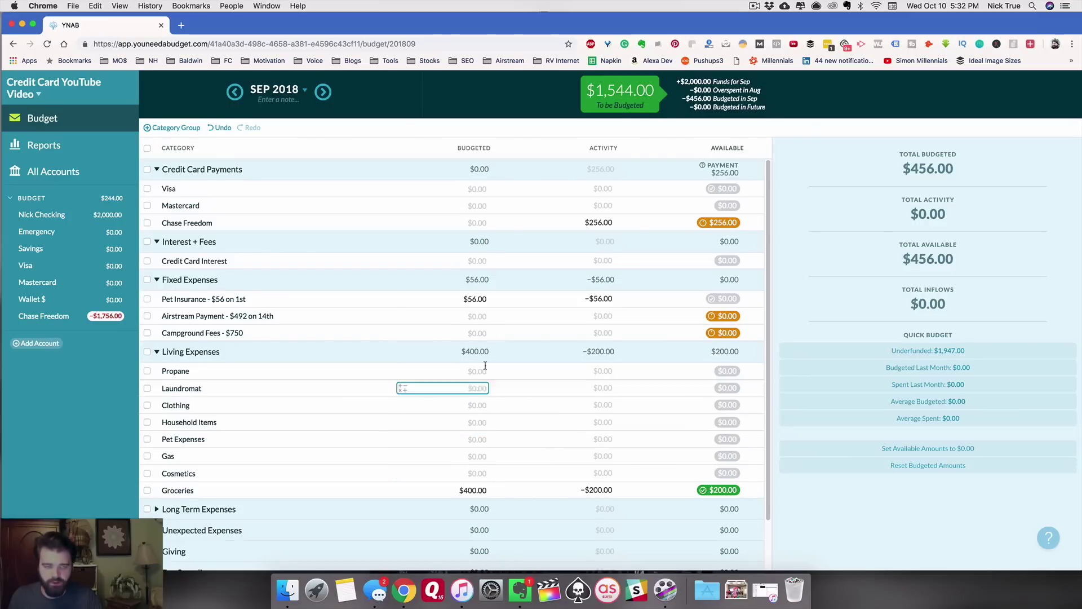
- Record a $50 outflow in the Chase Freedom account dated 10/03/2018 to Shell under Living Expenses: Gas, with the memo "Gas for the truck"
left_click(45, 318)
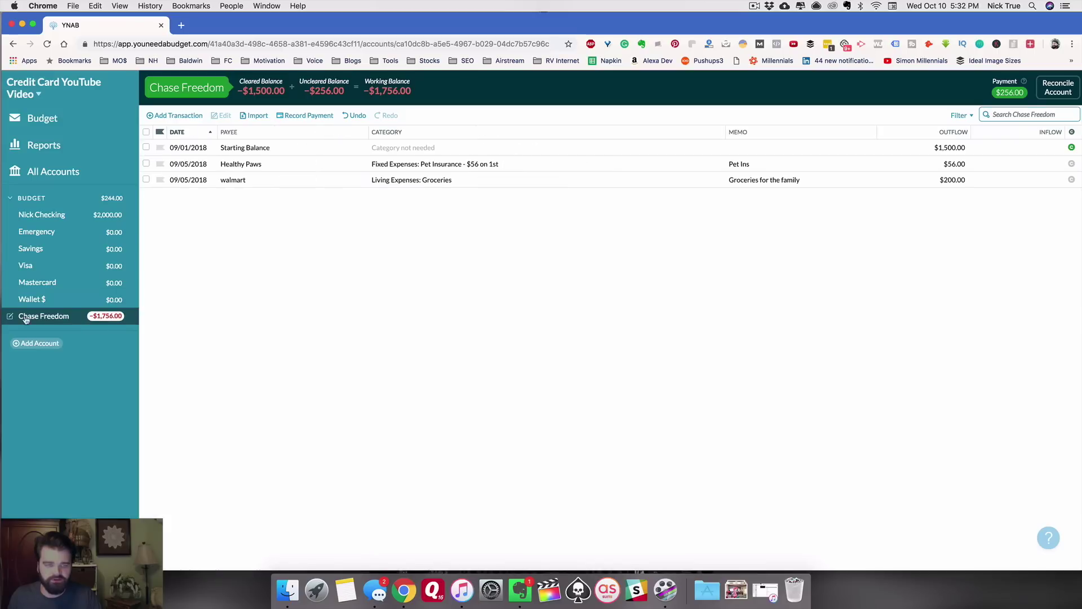
left_click(175, 115)
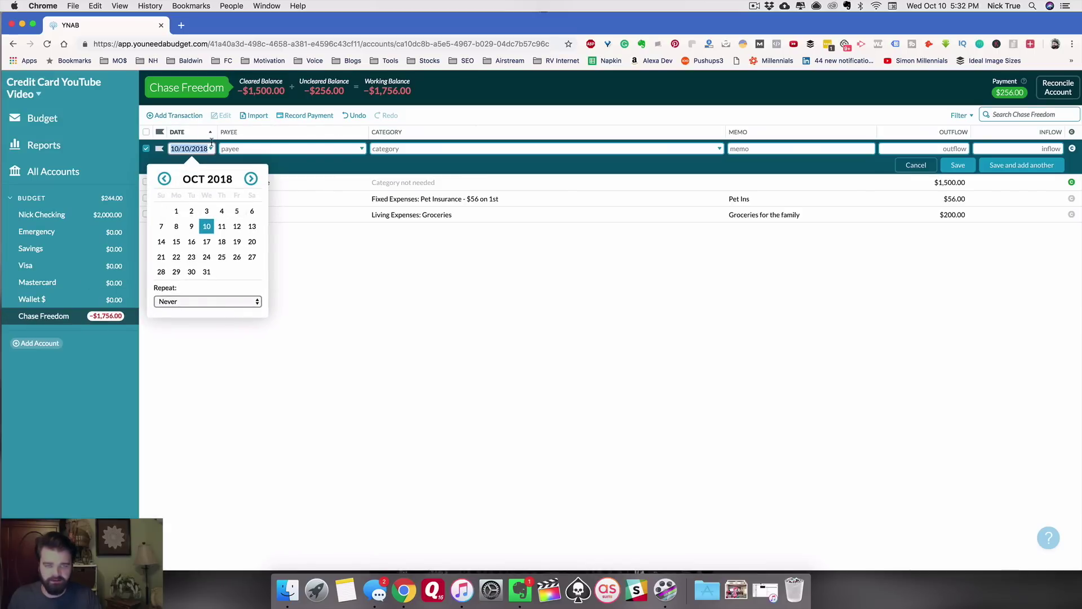
left_click(206, 210)
type("sh")
key("Tab")
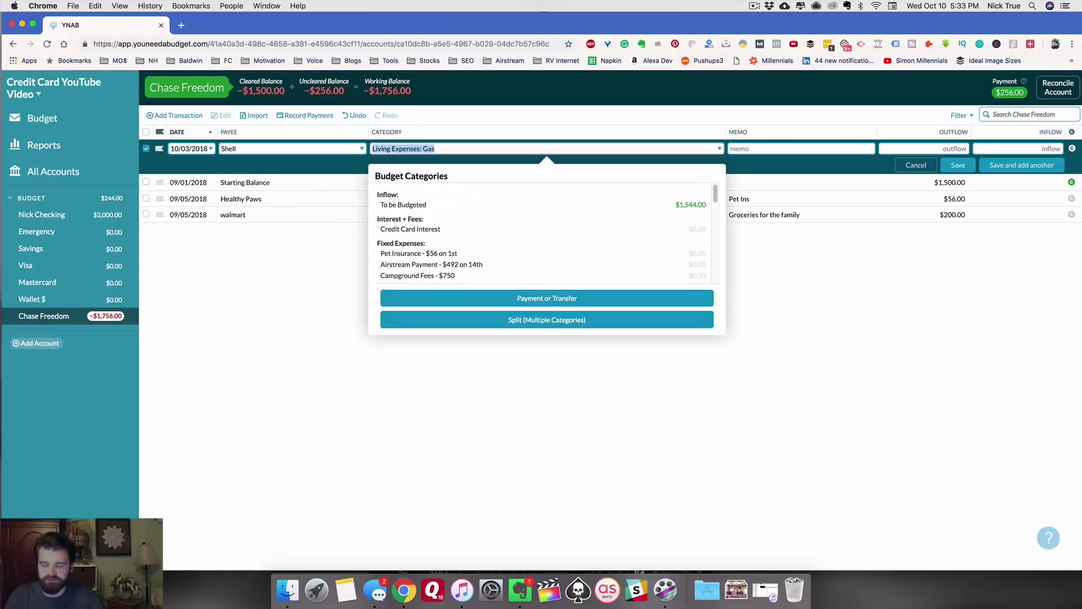
key("Tab")
type("Gas")
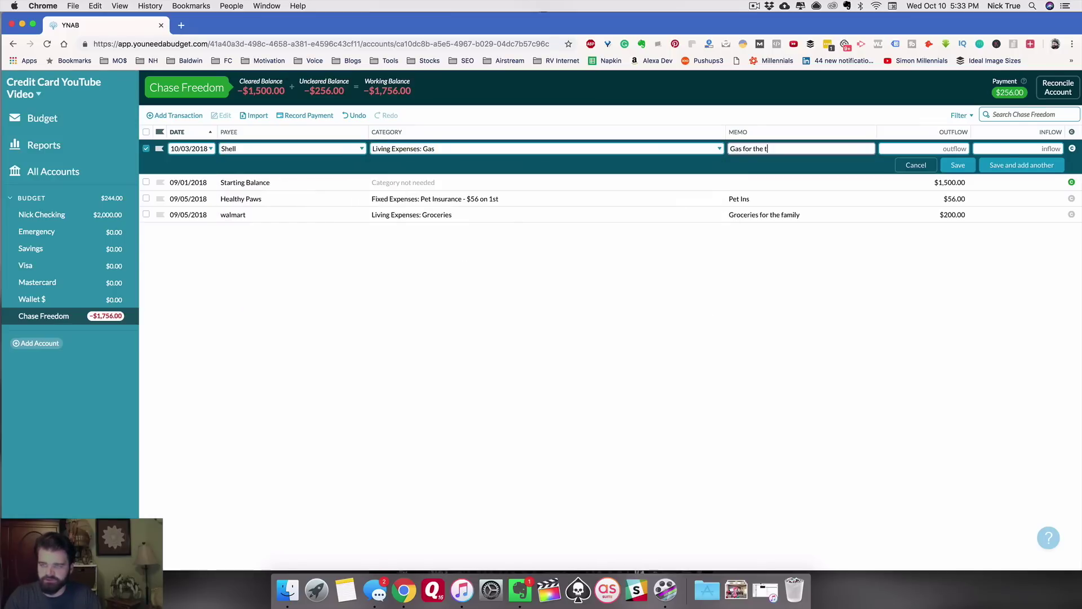
key("Tab")
type("50")
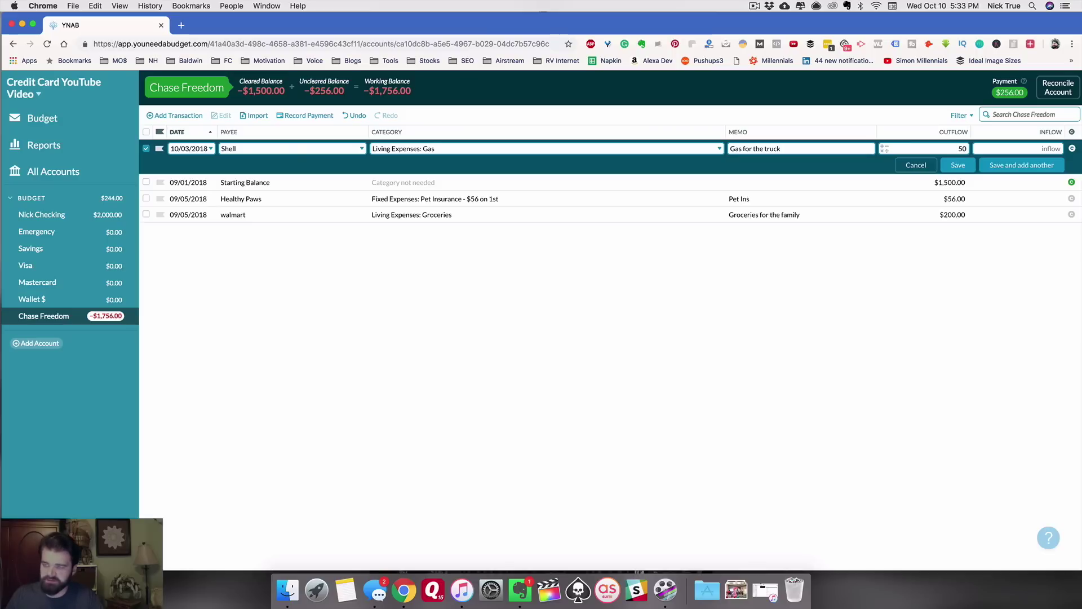
left_click(958, 165)
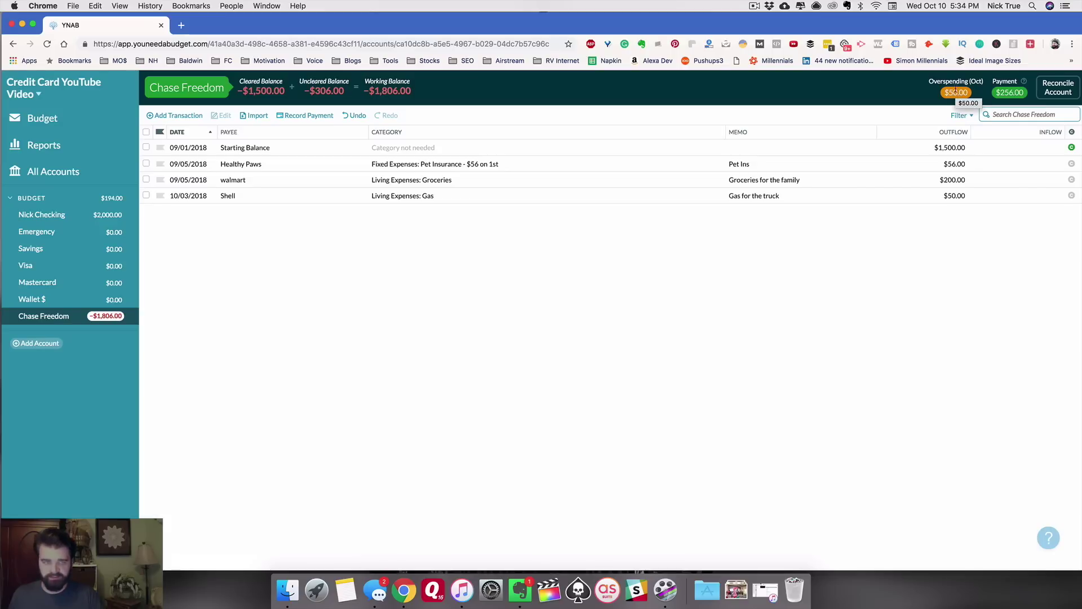
- Budget $50 for the Gas category in October 2018 to cover its credit overspending, and check the Chase Freedom payment amount
left_click(39, 118)
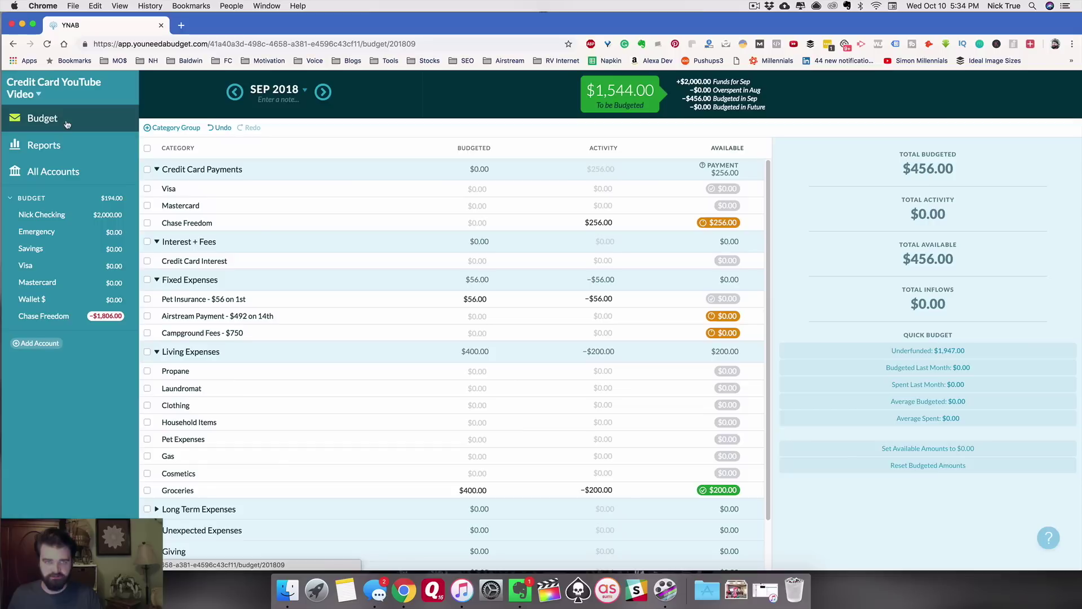
left_click(323, 91)
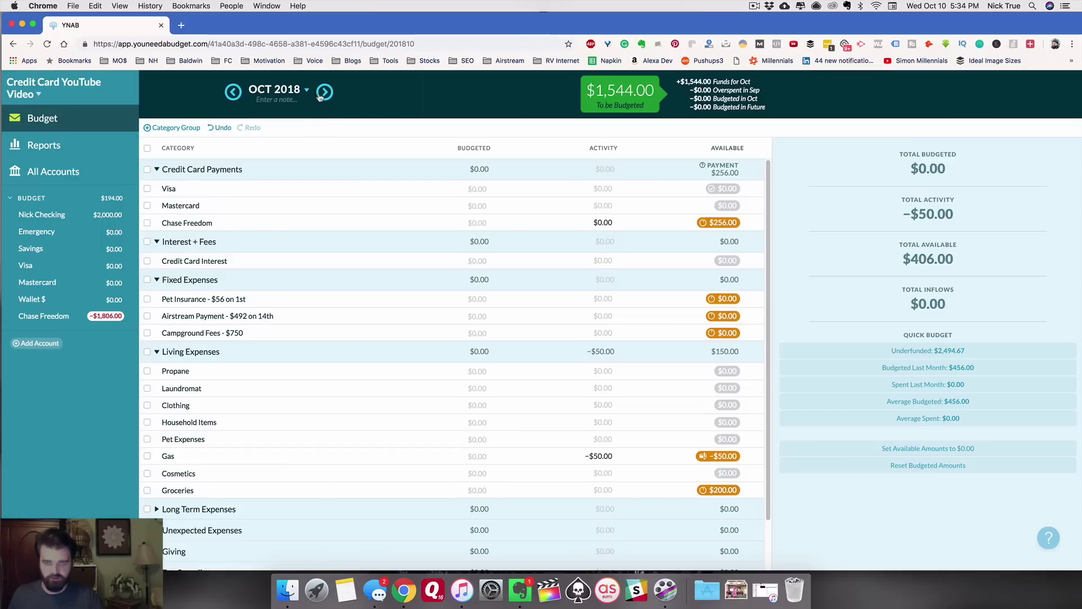
left_click(253, 457)
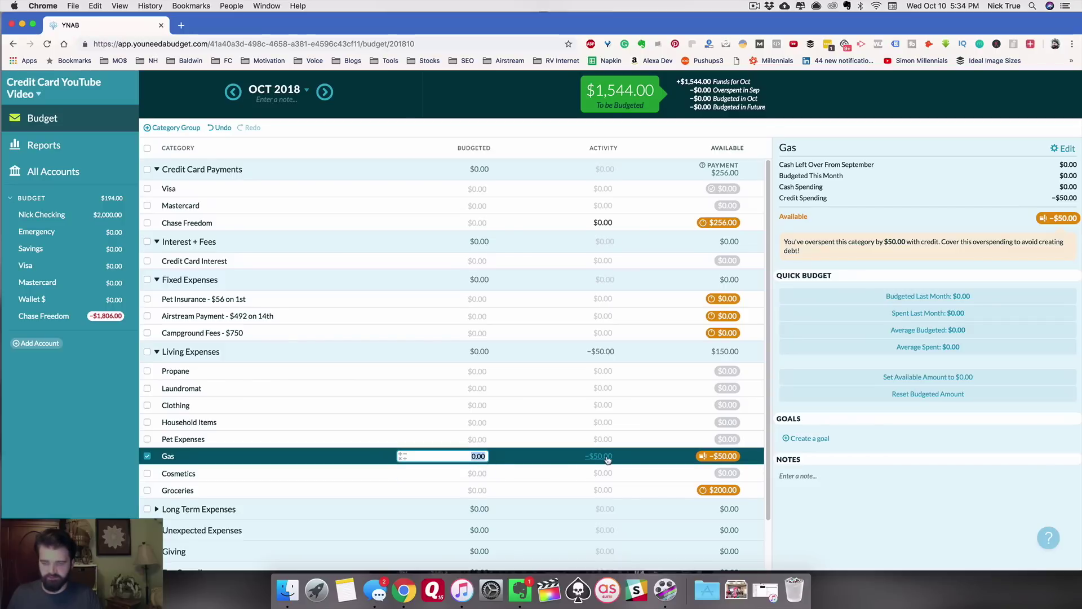
mouse_move(724, 460)
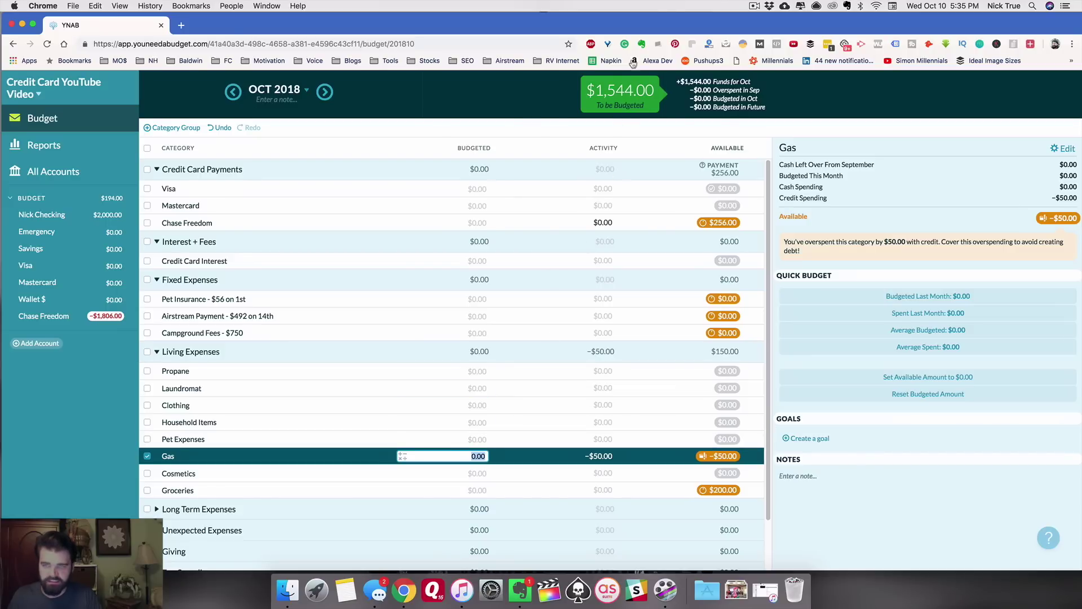
type("50")
key("Return")
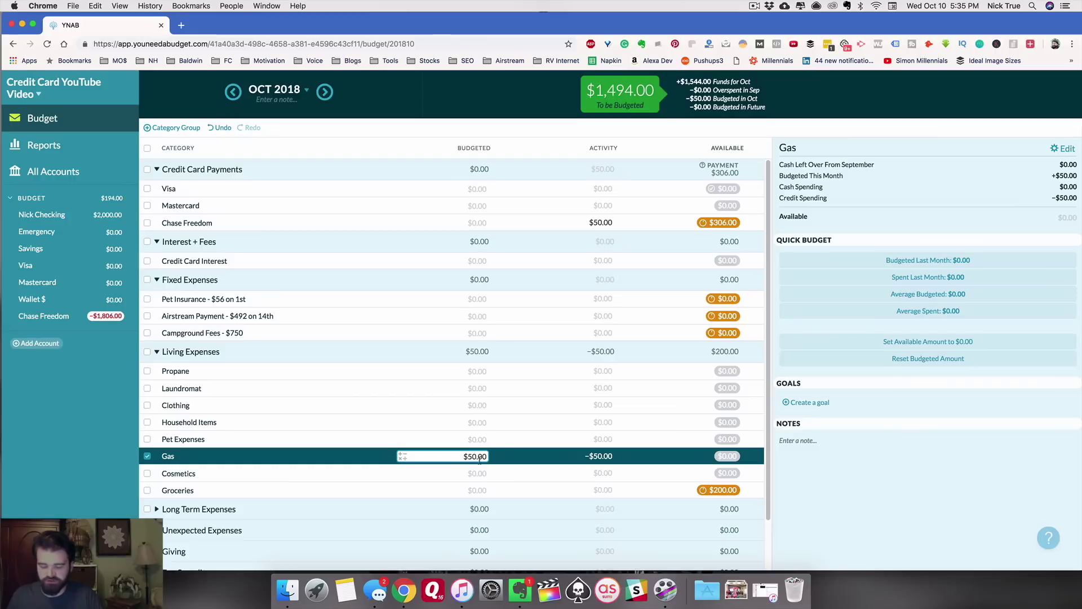
left_click(693, 461)
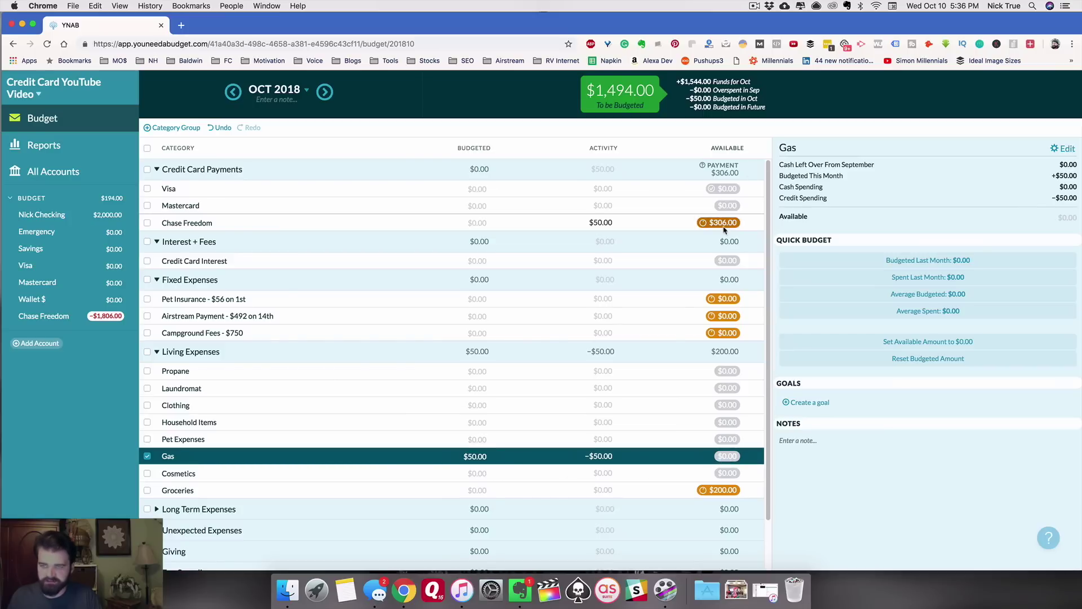
mouse_move(735, 224)
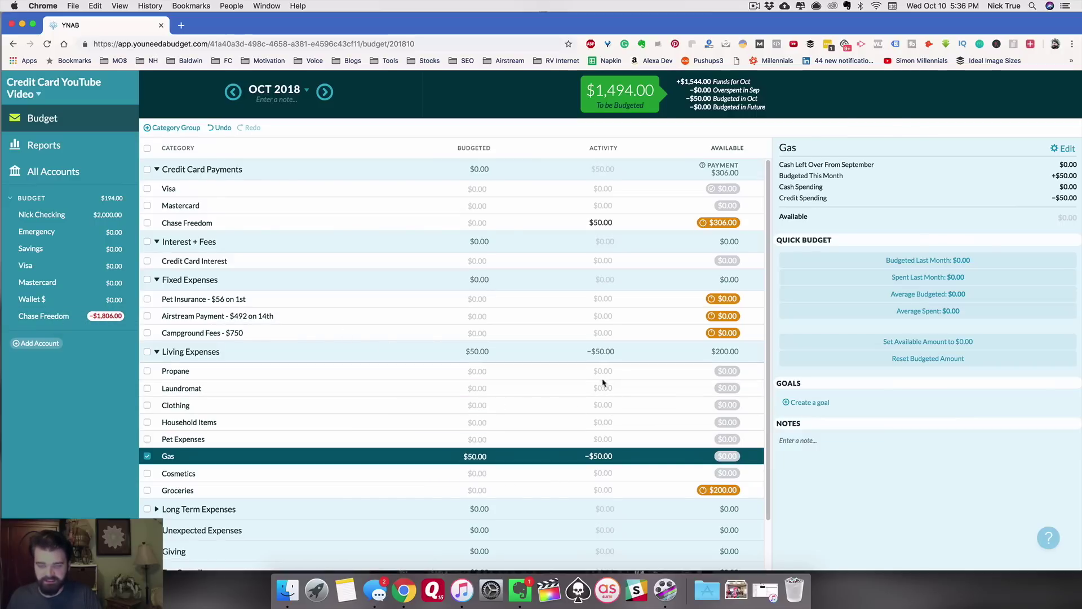
- Delete the $50 Shell transaction dated 10/03/2018 from the Chase Freedom account register
left_click(233, 91)
left_click(43, 316)
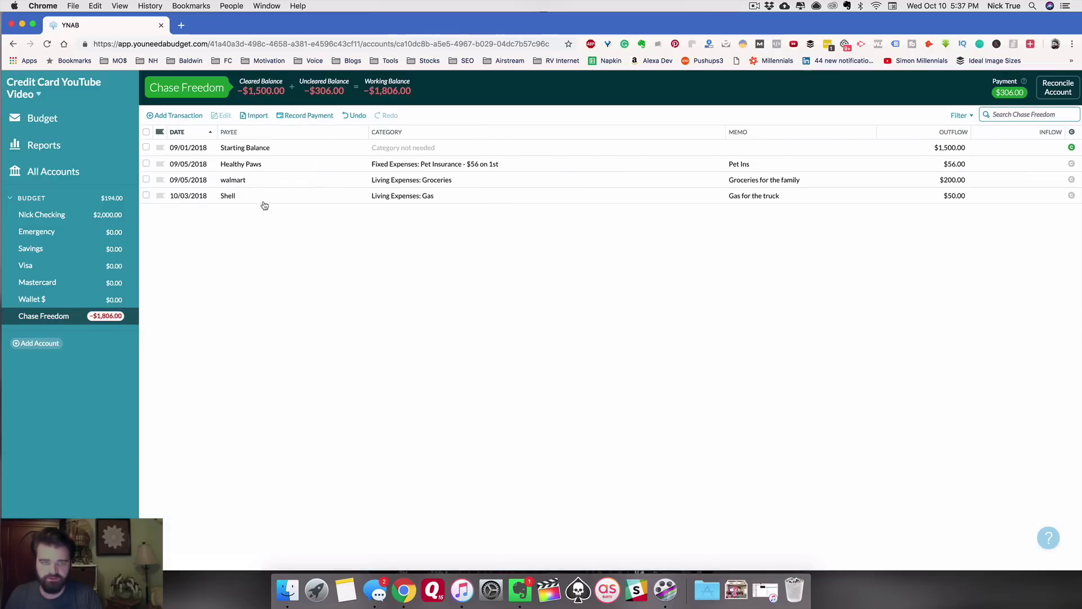
left_click(265, 201)
key("Delete")
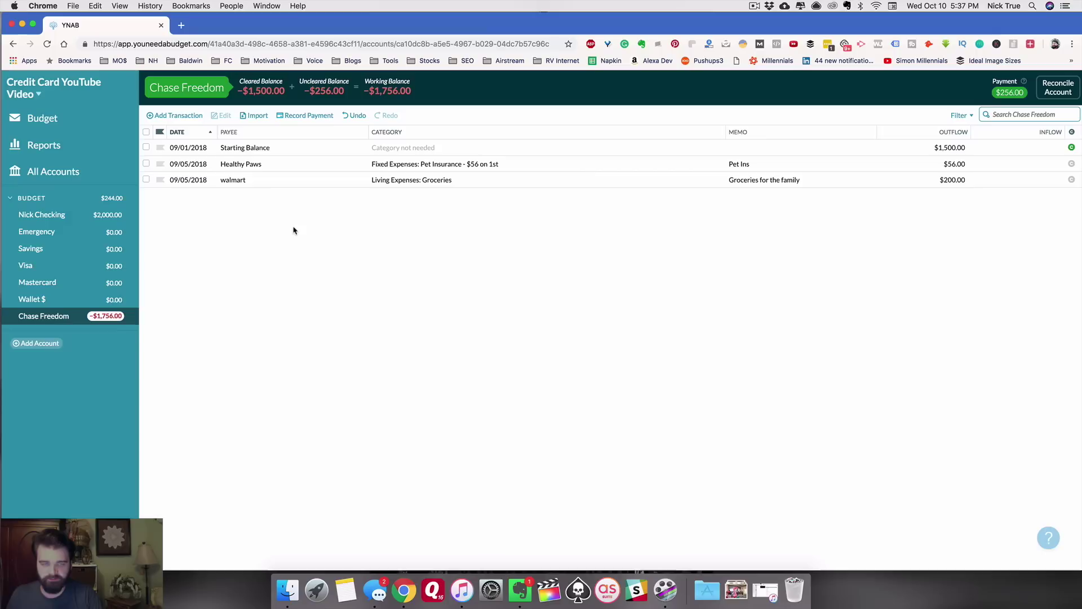
- Budget $75 for Pet Expenses and $50 for Clothing under Living Expenses in September 2018
left_click(63, 119)
left_click(452, 439)
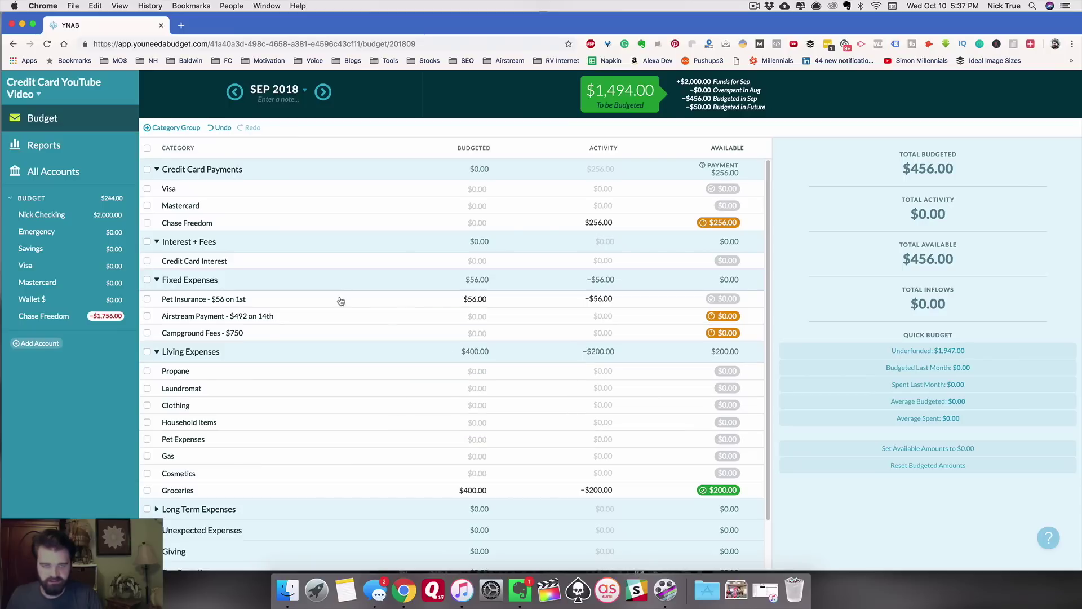
type("75")
key("Return")
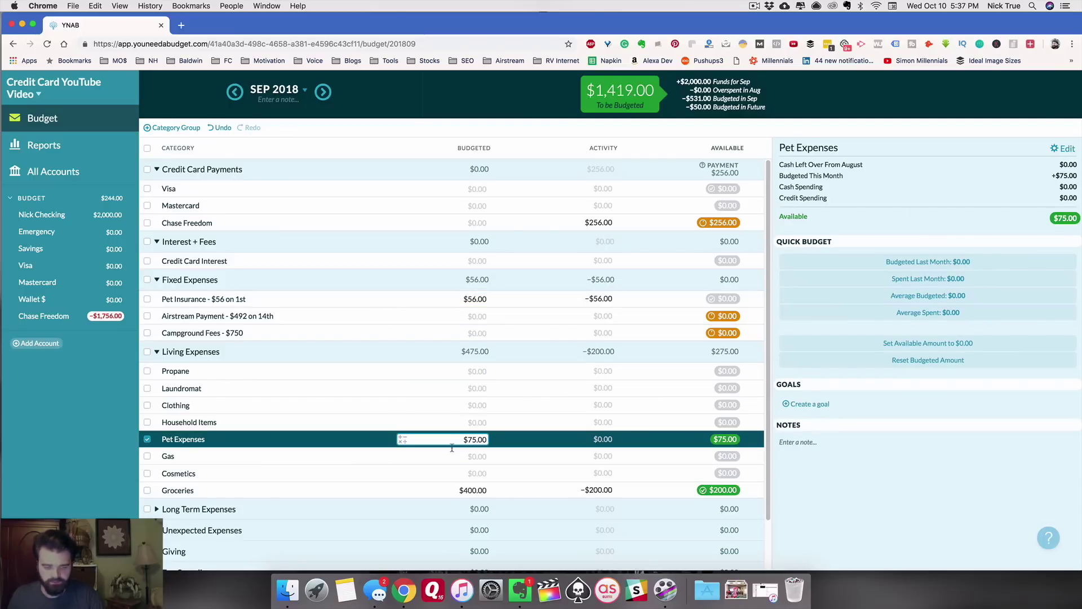
key("Up")
key("Up")
type("5")
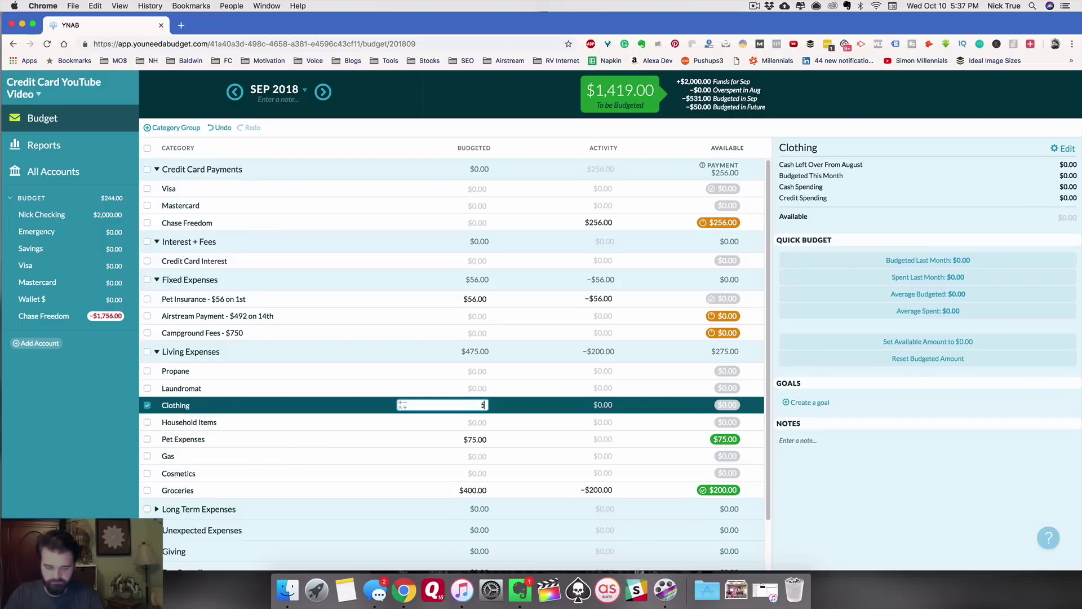
key("Return")
- Budget $750 for Campground Fees and $492 for the Airstream Payment under Fixed Expenses in September 2018
left_click(475, 333)
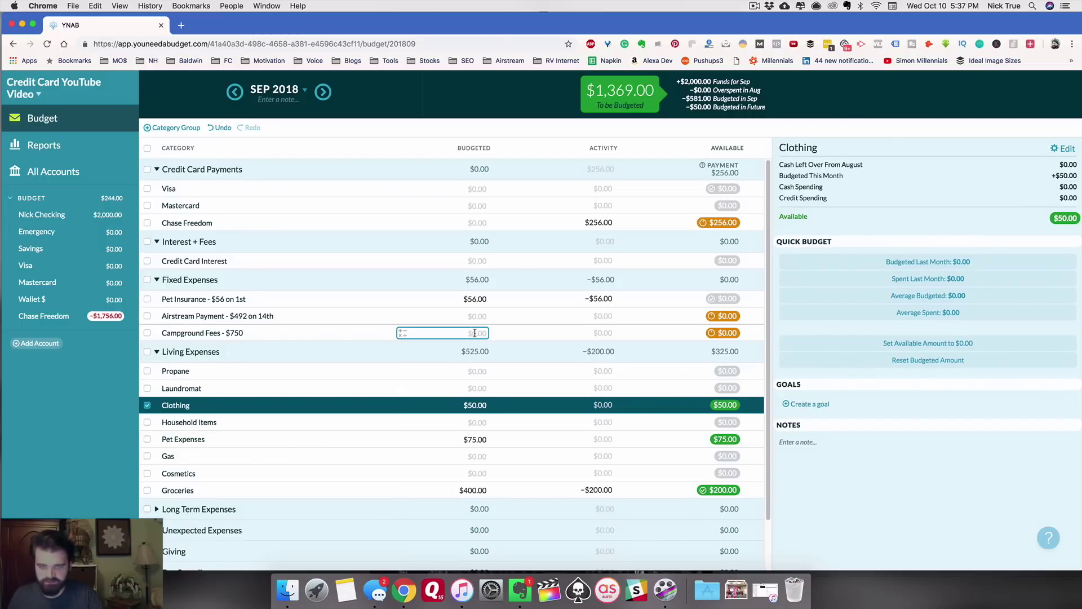
type("750")
key("Return")
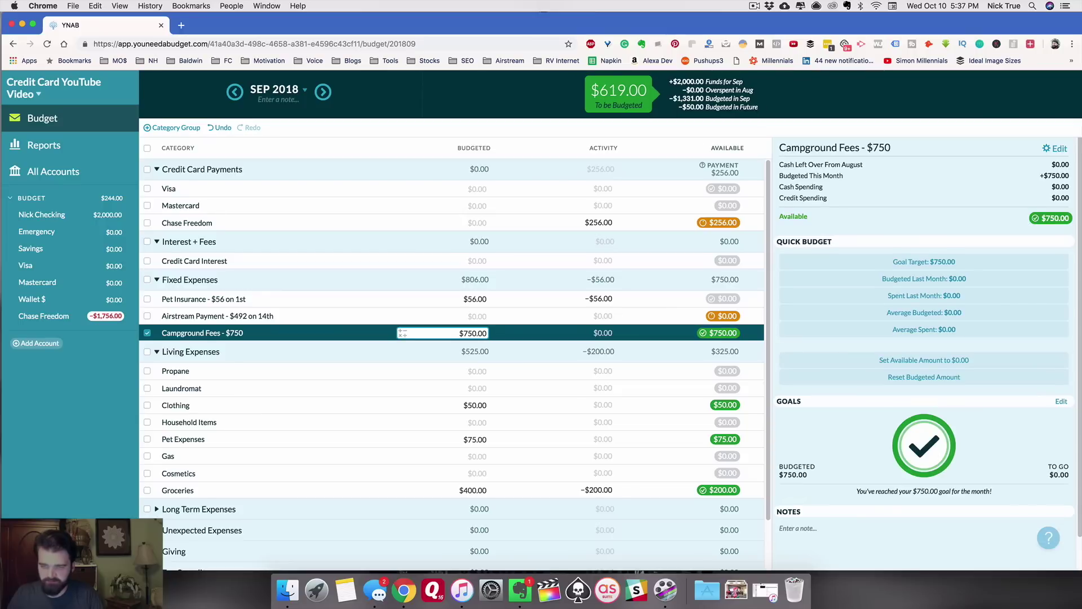
key("Up")
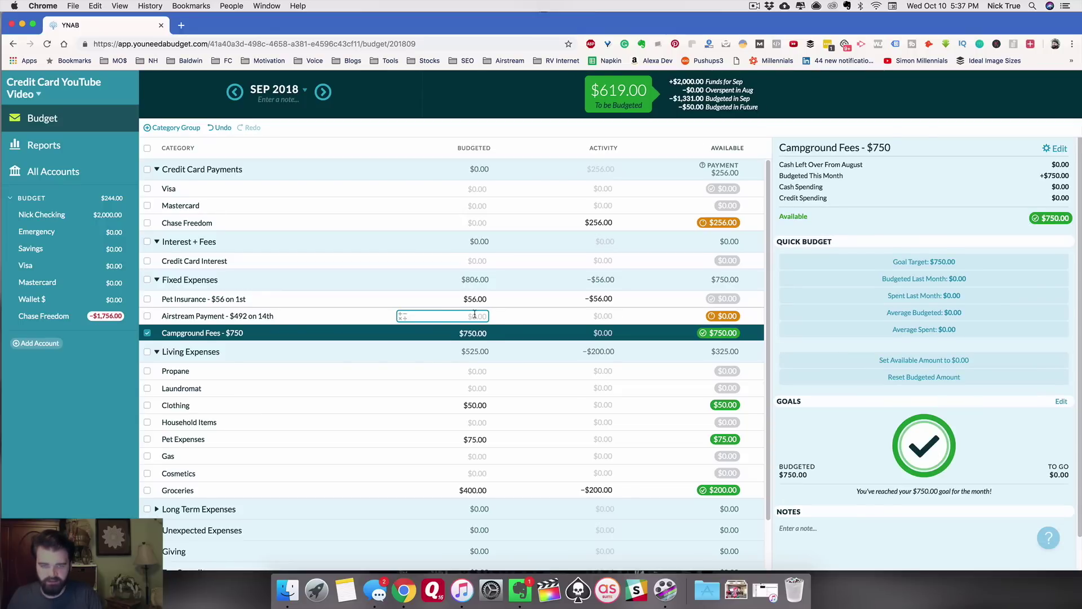
type("492.00")
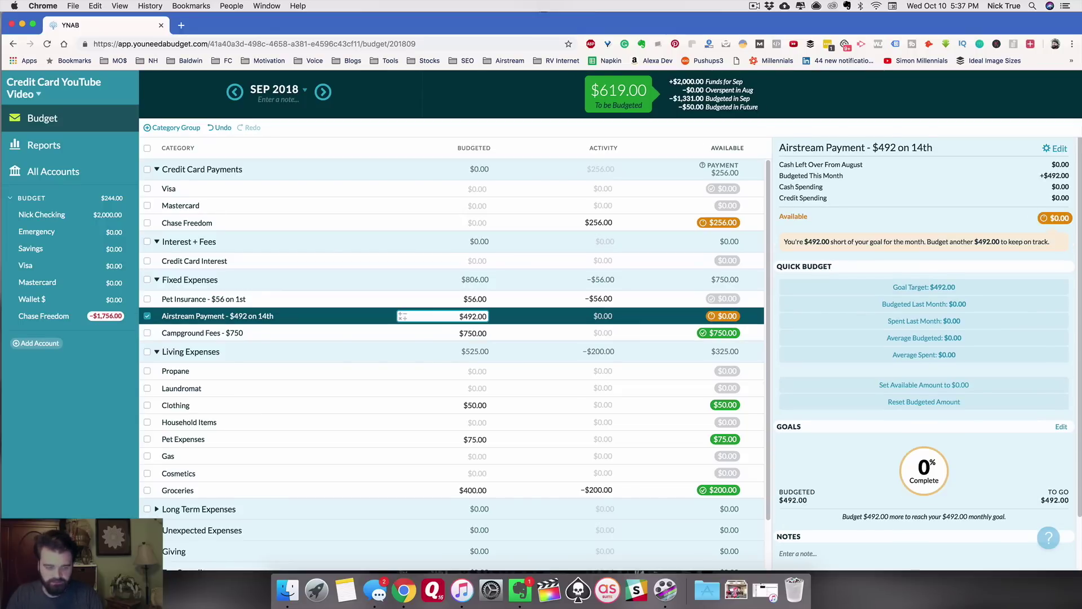
key("Return")
- Move the remaining $127 from To be Budgeted to the Unexpected Expenses category
left_click(616, 94)
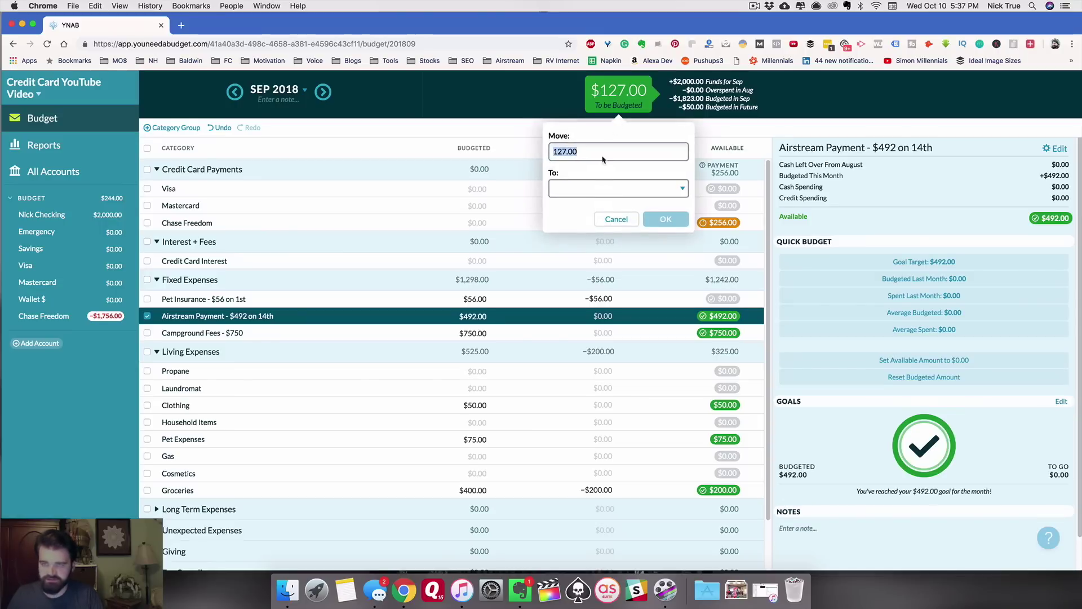
left_click(584, 188)
type("unexp")
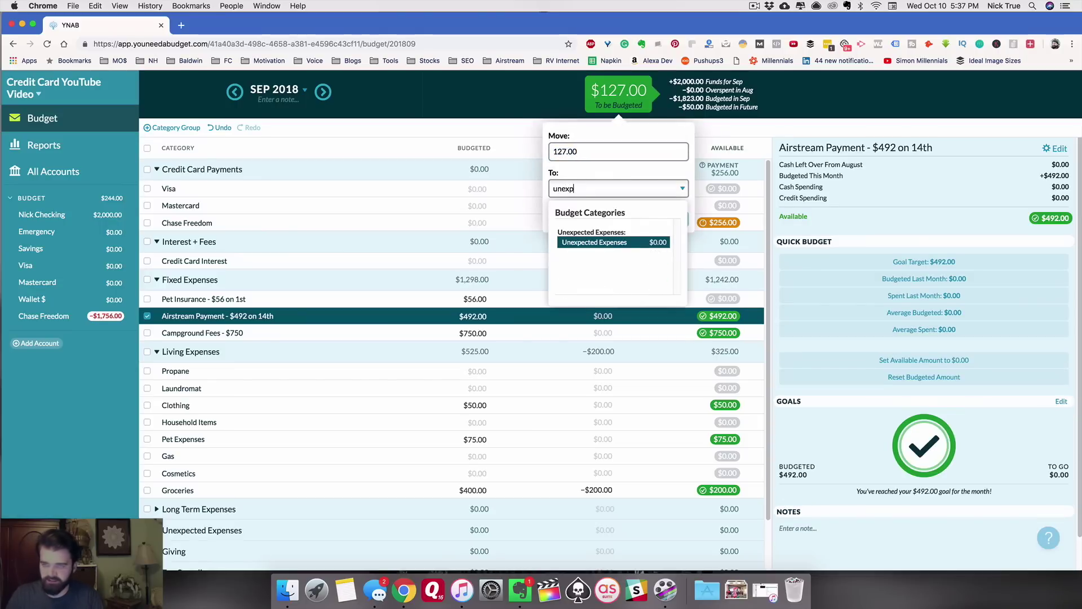
key("Return")
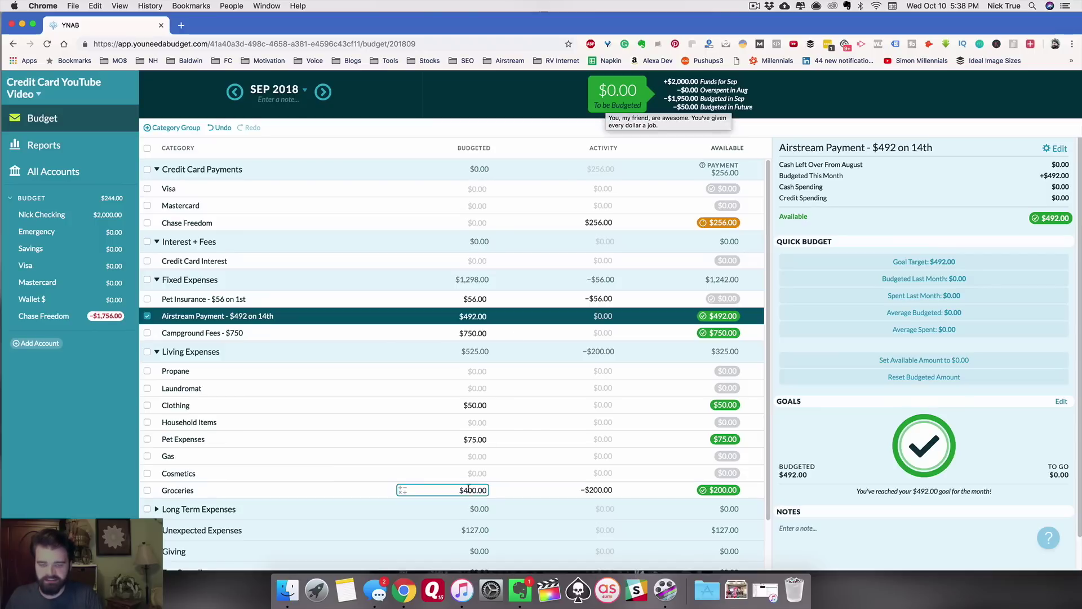
- Record a $100 outflow in the Chase Freedom account dated 09/05/2018 to Petco under Living Expenses: Pet Expenses, with the memo "Pet emergency"
left_click(380, 439)
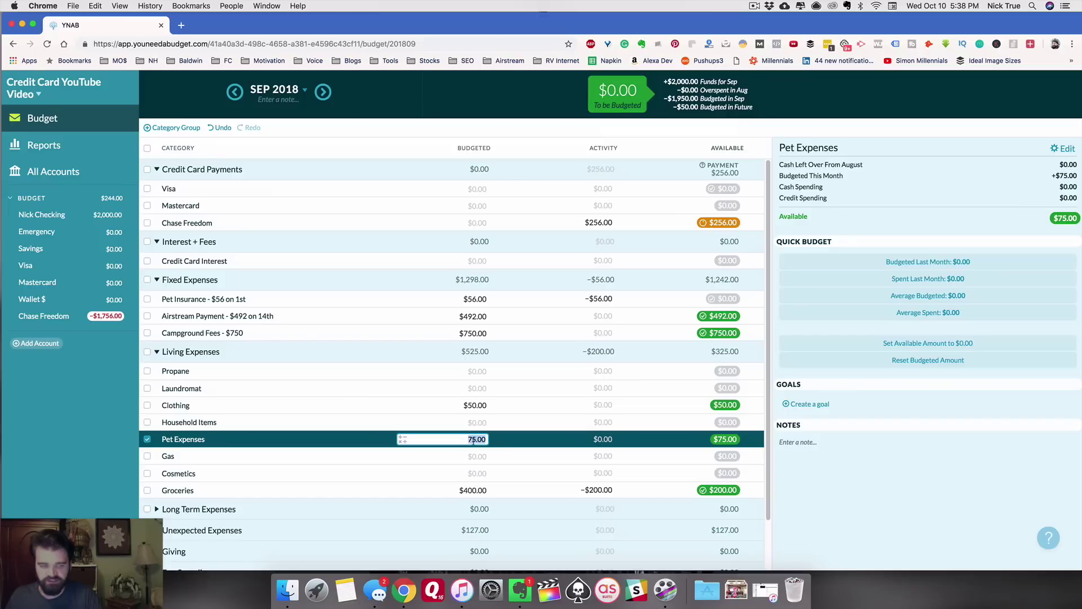
left_click(44, 316)
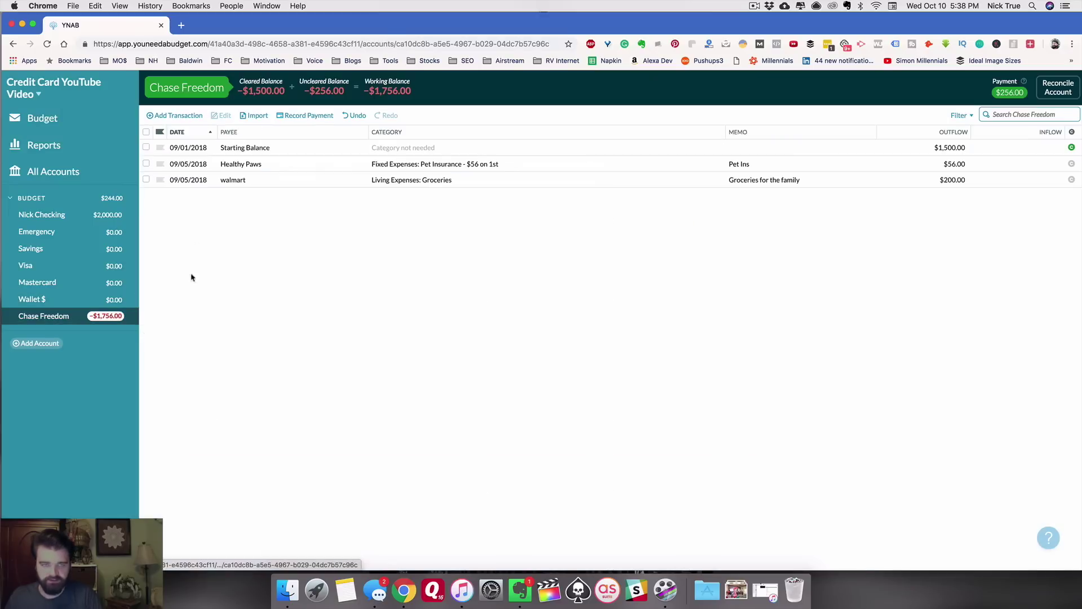
left_click(174, 115)
left_click(165, 179)
left_click(207, 226)
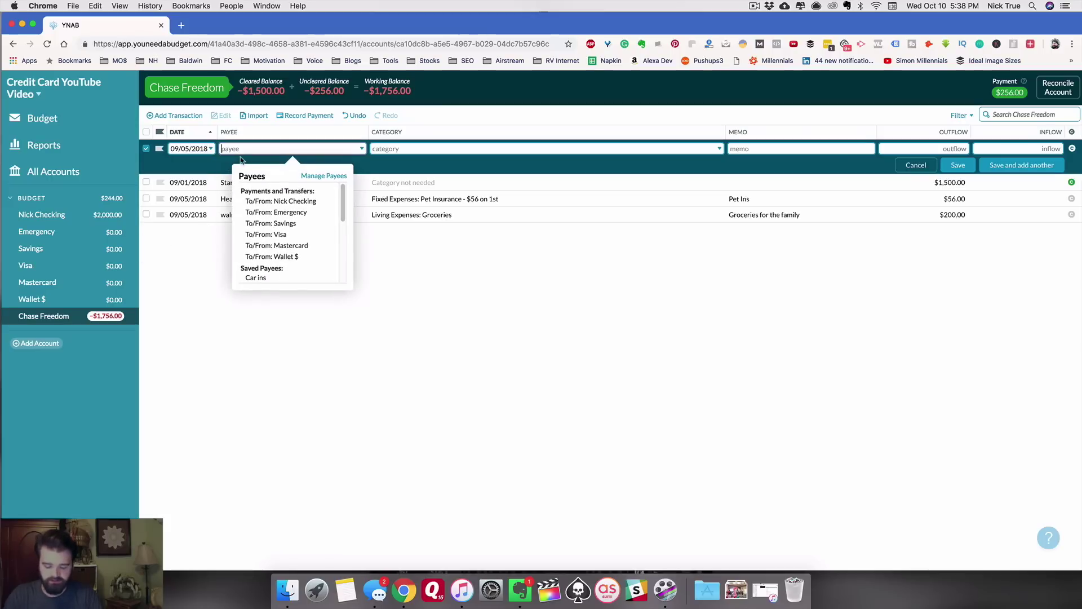
type("petc")
key("Return")
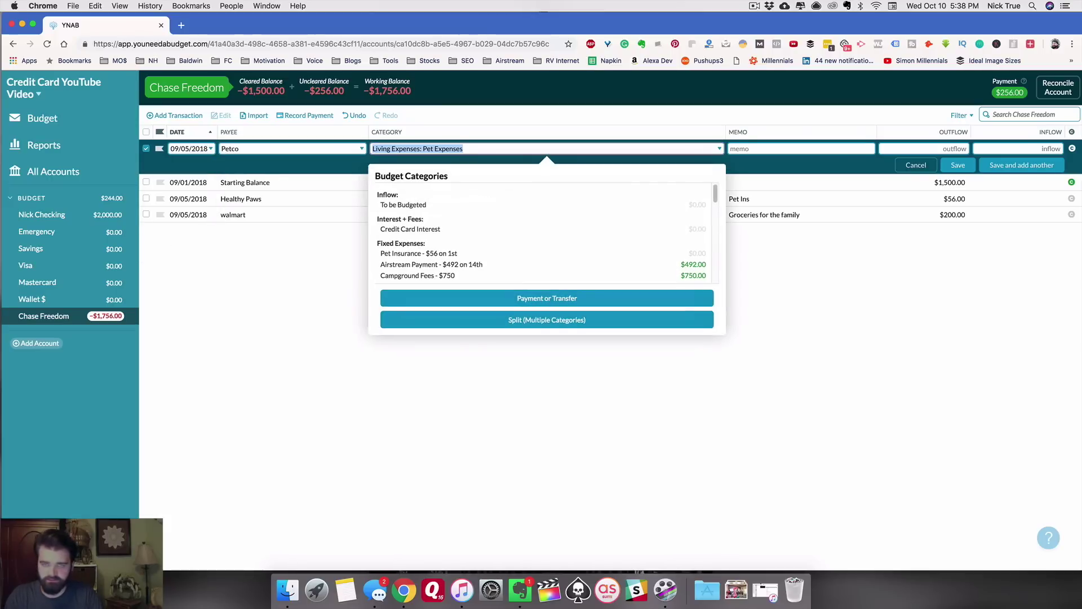
key("Return")
type("Pet eme")
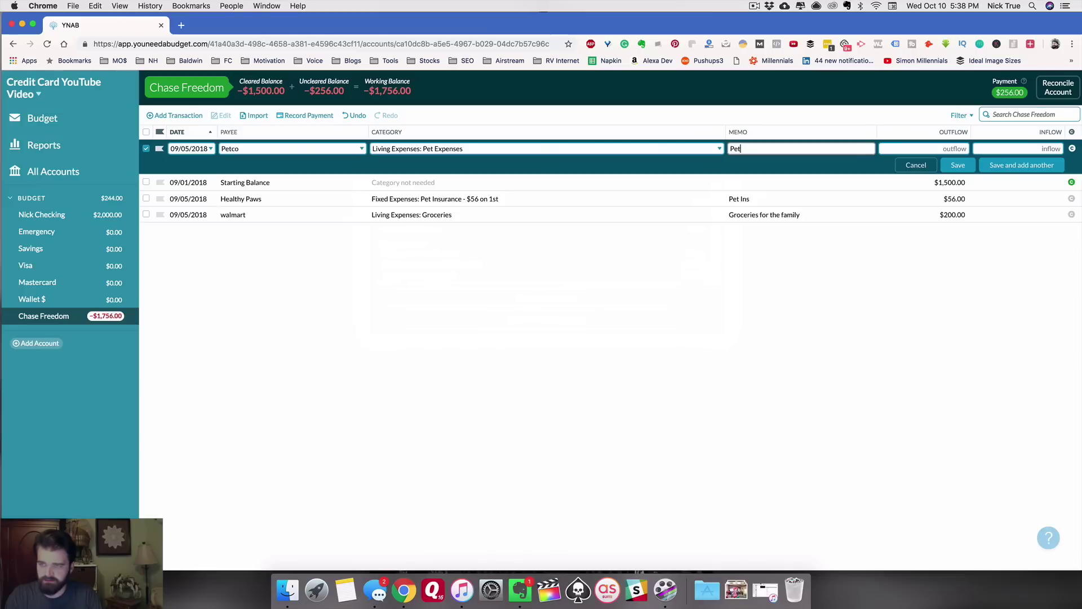
type("rgency")
key("Tab")
type("100")
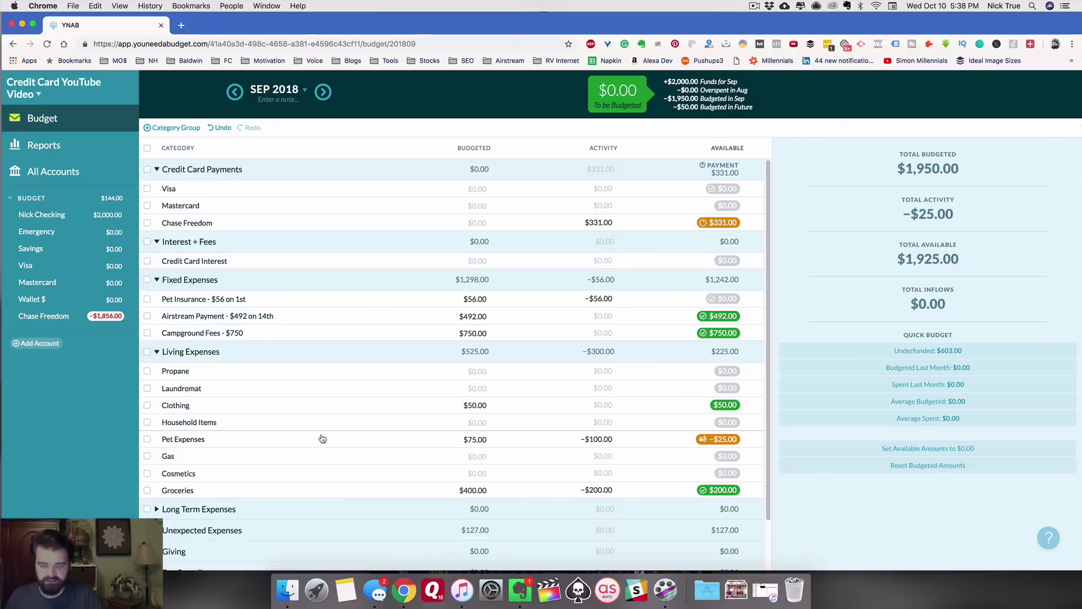
- Cover the Pet Expenses overspending in September 2018 with money from Clothing, and review the Chase Freedom payment category's details
left_click(322, 439)
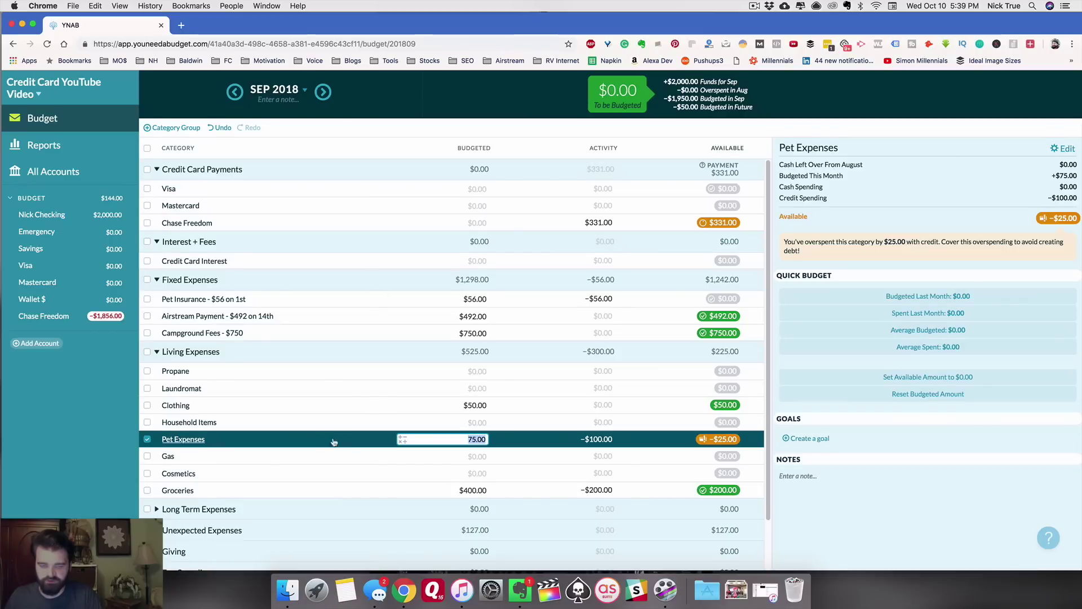
left_click(479, 439)
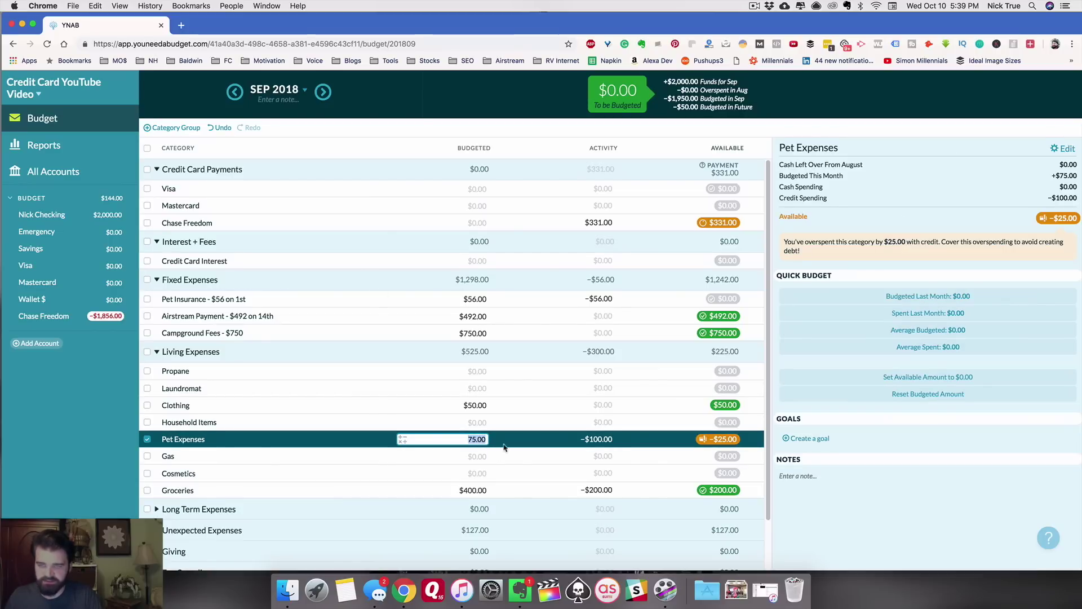
left_click(726, 442)
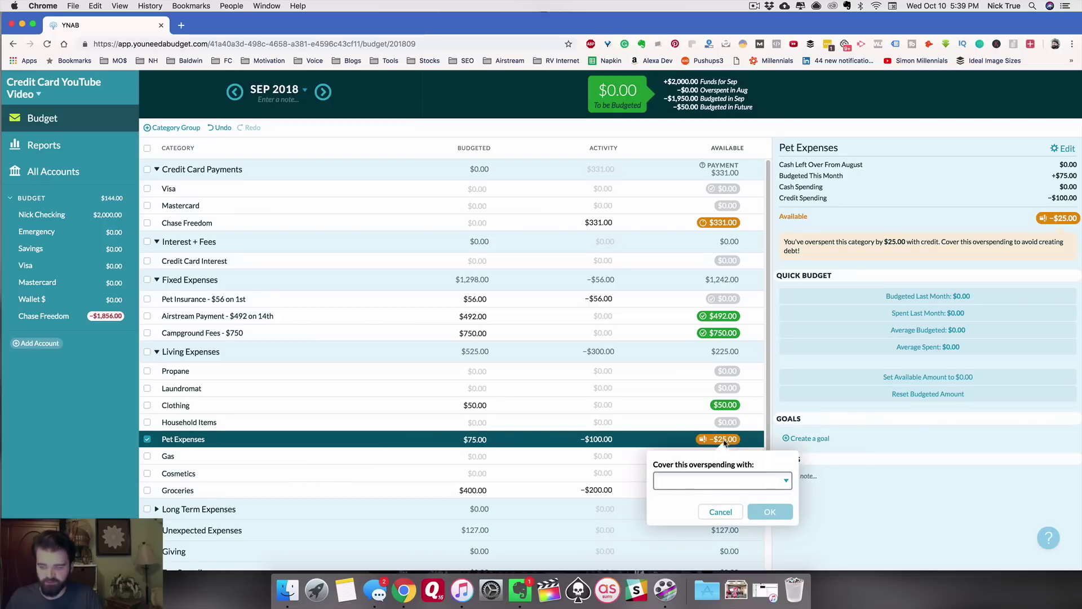
left_click(722, 441)
left_click(721, 442)
type("clot")
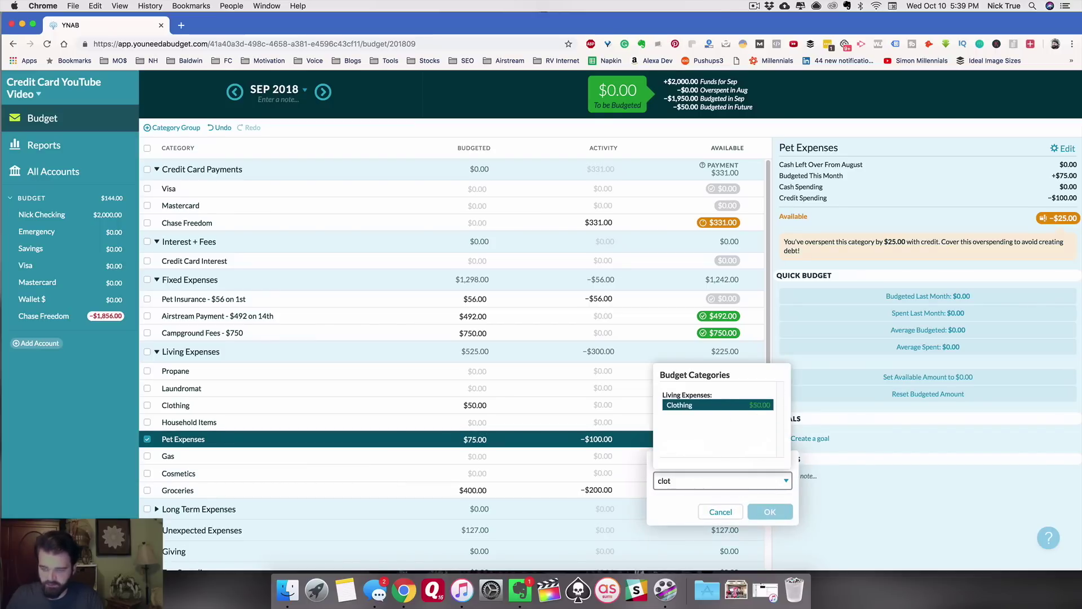
left_click(767, 405)
left_click(770, 511)
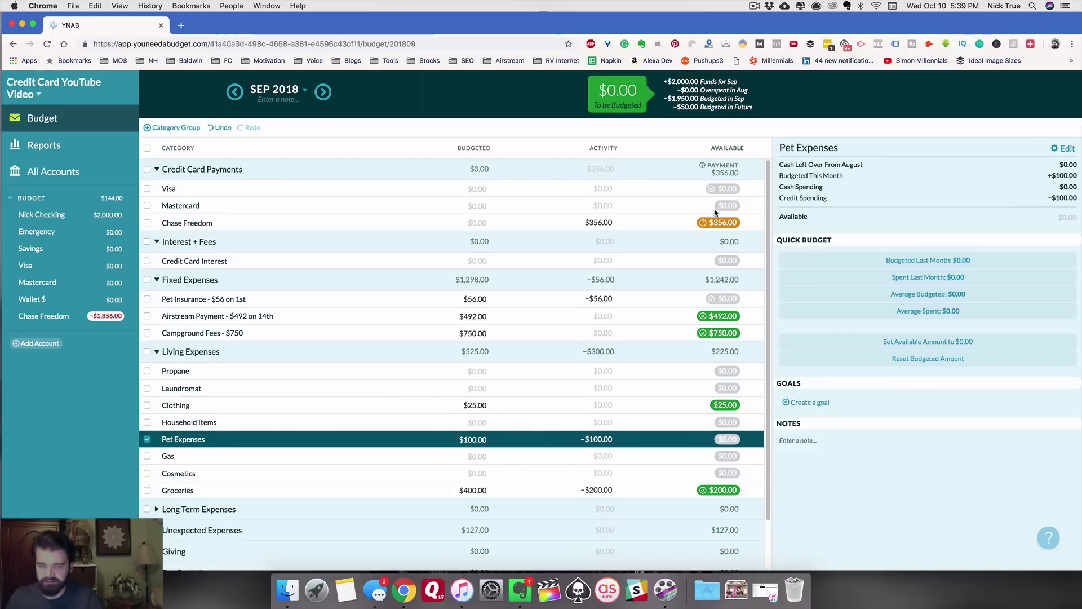
left_click(662, 220)
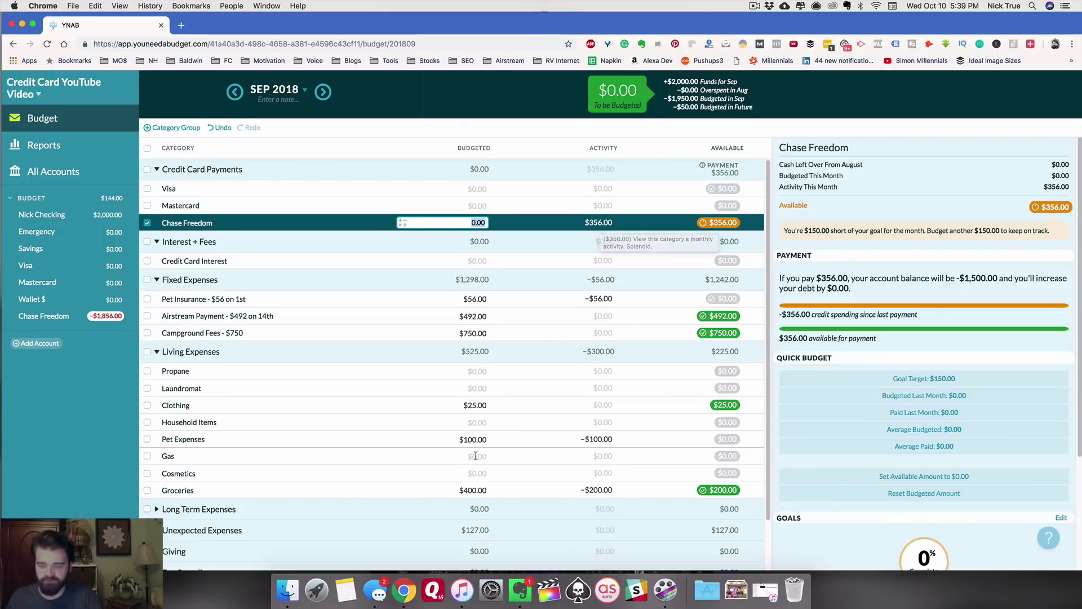
left_click(631, 444)
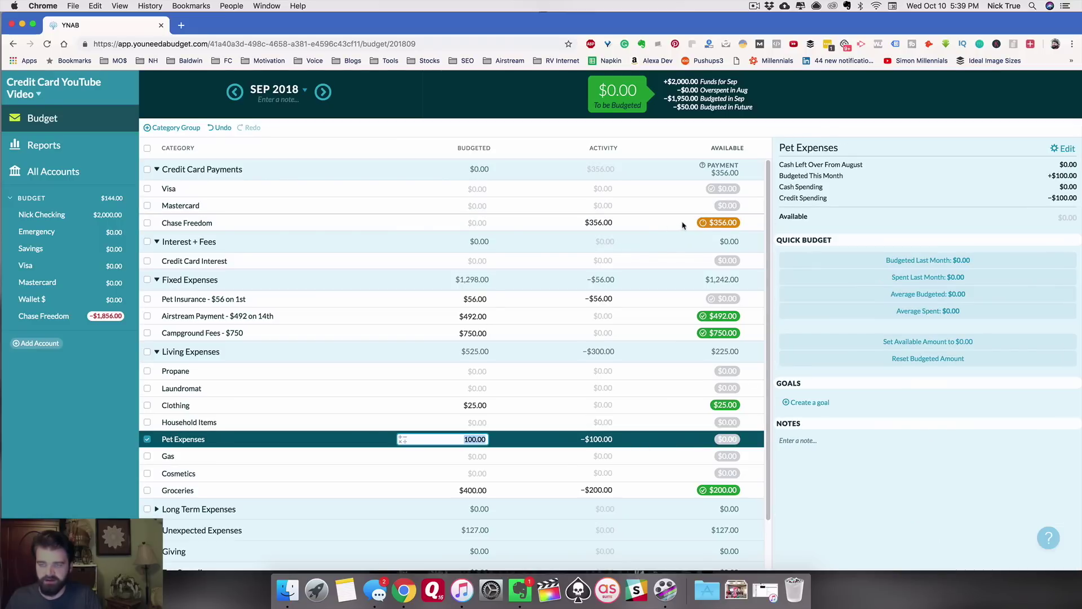
left_click(663, 226)
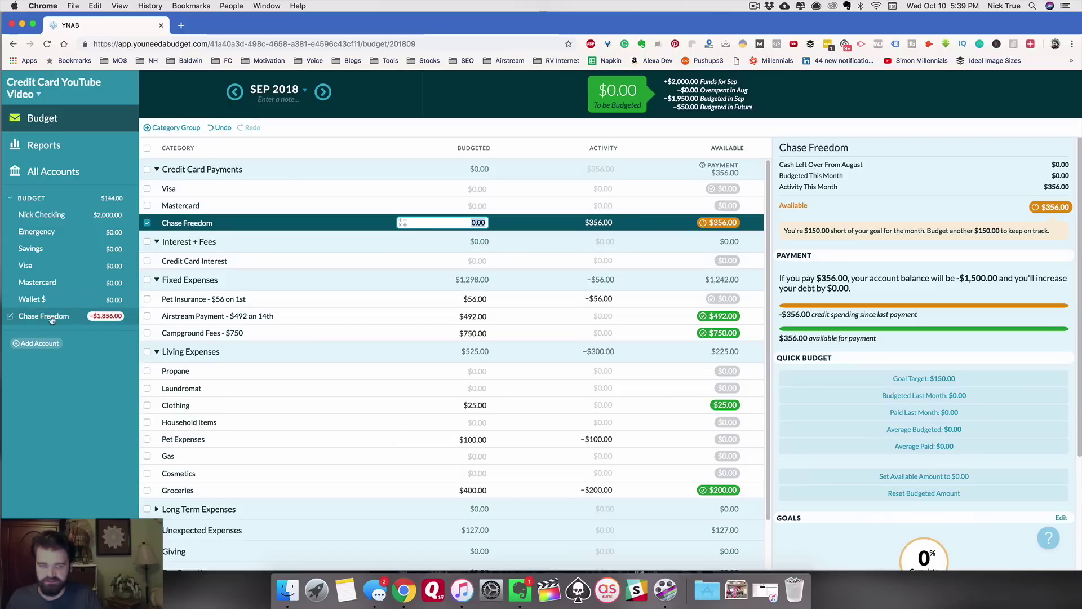
key("Escape")
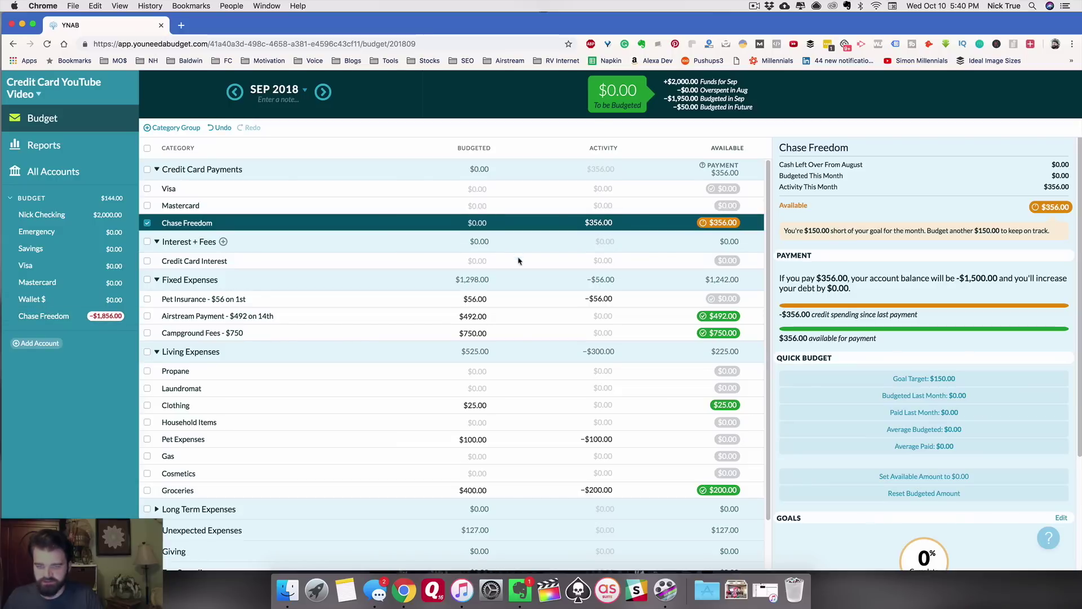
- Set the Clothing category's budgeted amount for September 2018 to $50
left_click(484, 405)
type("50")
key("Return")
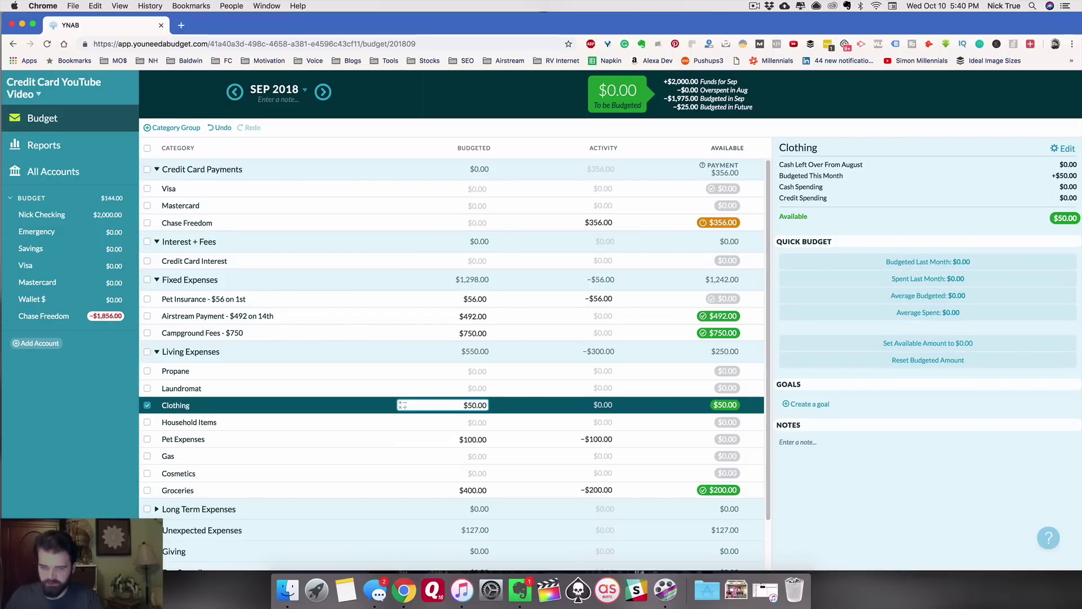
- Set the Pet Expenses category's budgeted amount for September 2018 to $75
left_click(470, 438)
type("75")
key("Return")
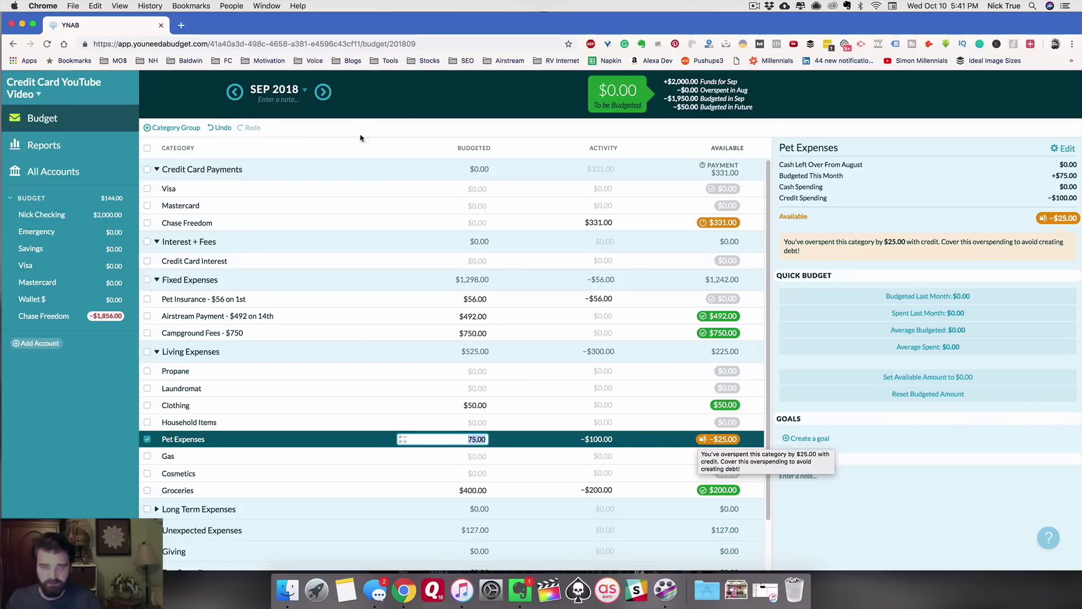
- Review the October 2018 budget, checking the Groceries goal and the Pet Expenses category's details
left_click(329, 96)
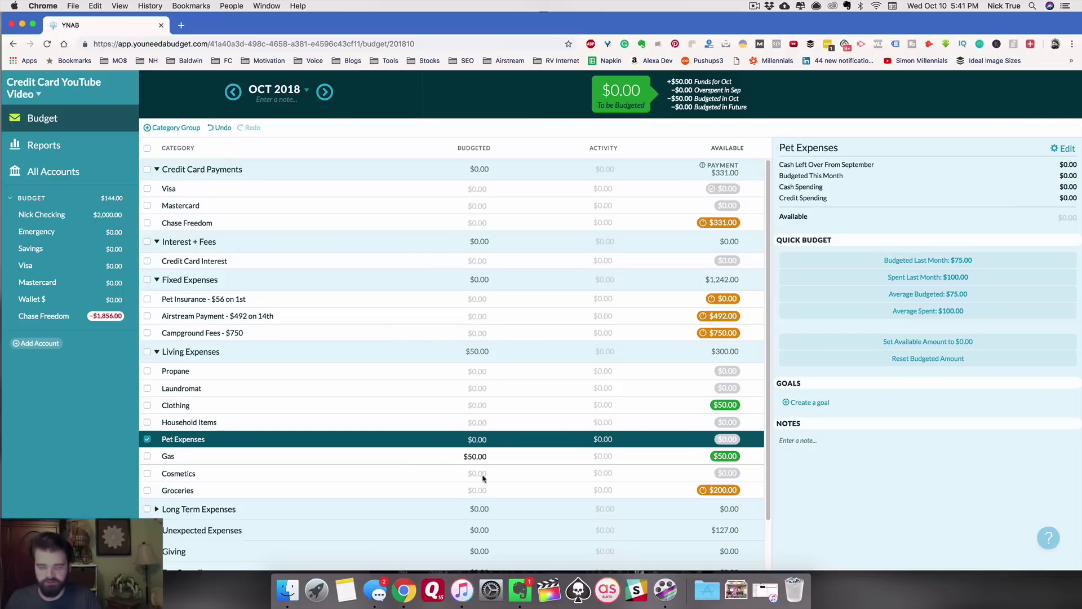
left_click(537, 414)
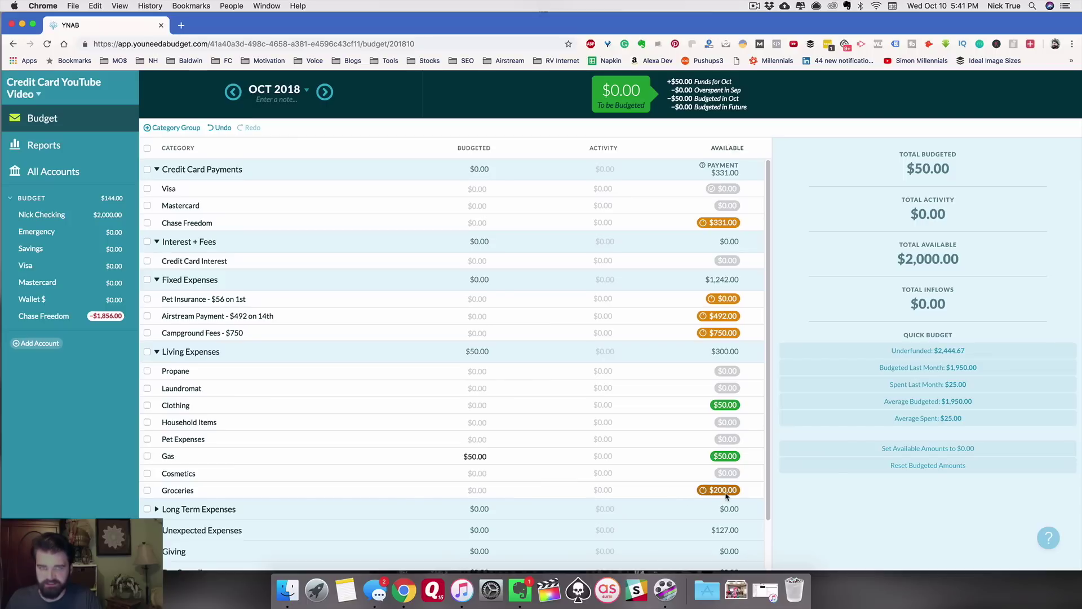
mouse_move(727, 494)
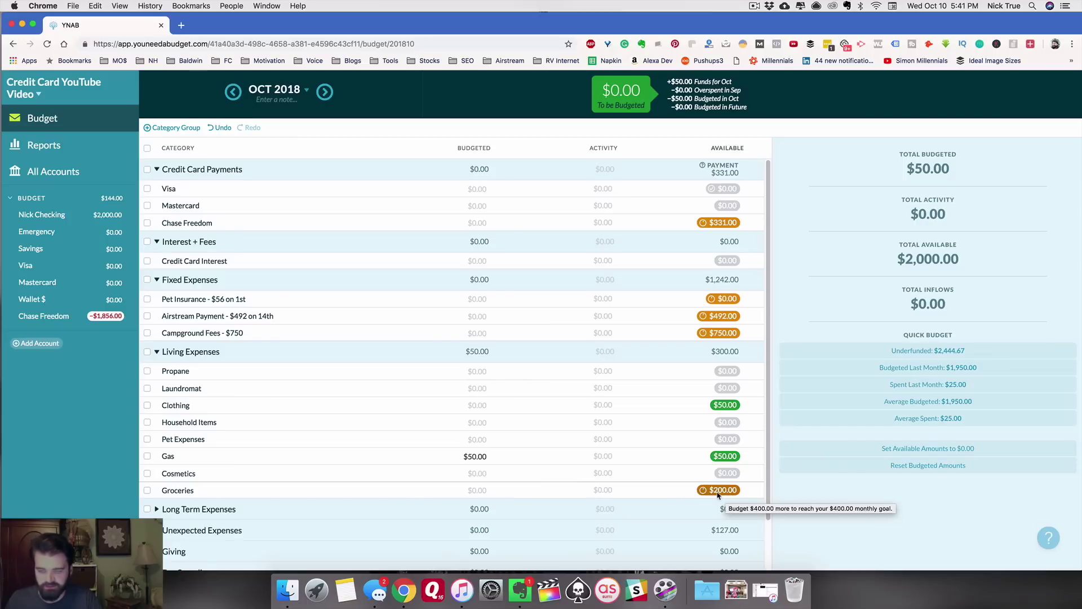
left_click(532, 440)
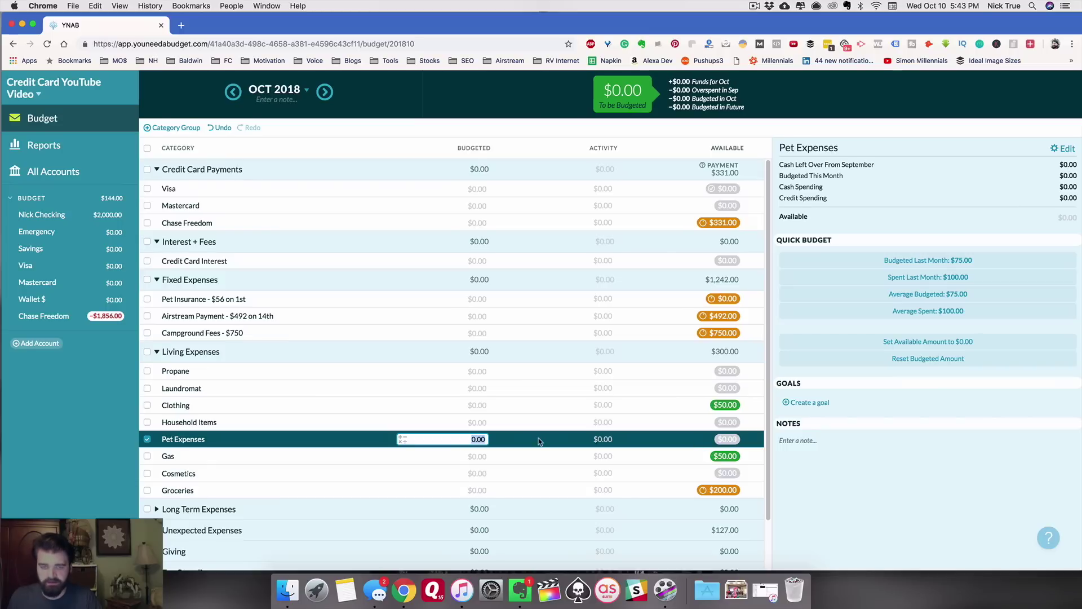
- Record a $2,000 inflow in the checking account dated 10/03/2018 from payee employer under Inflow: To be Budgeted, with the memo "paycheck"
left_click(90, 215)
left_click(172, 116)
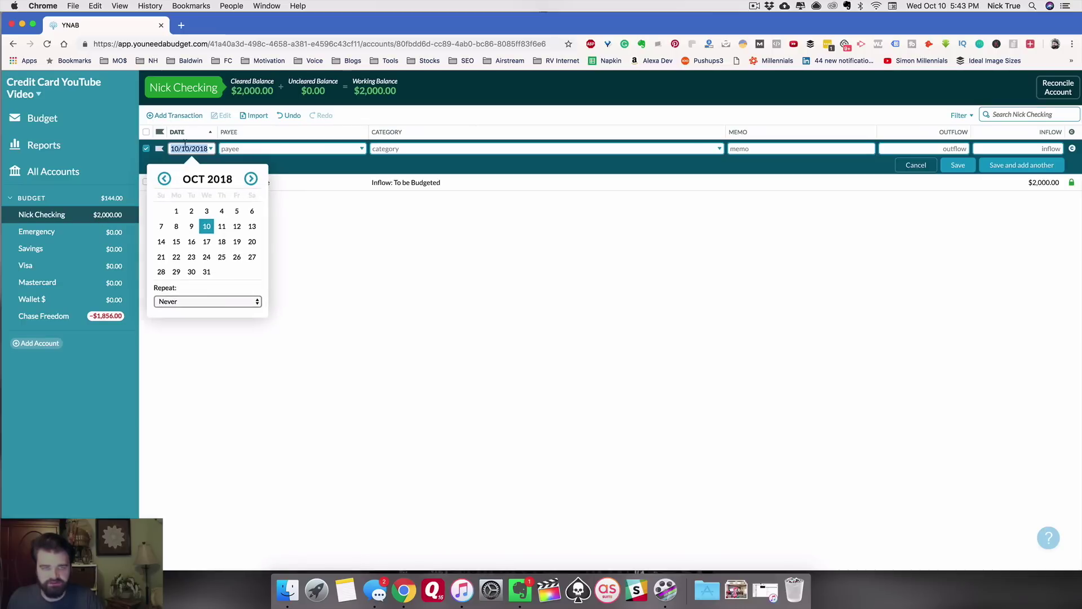
left_click(207, 211)
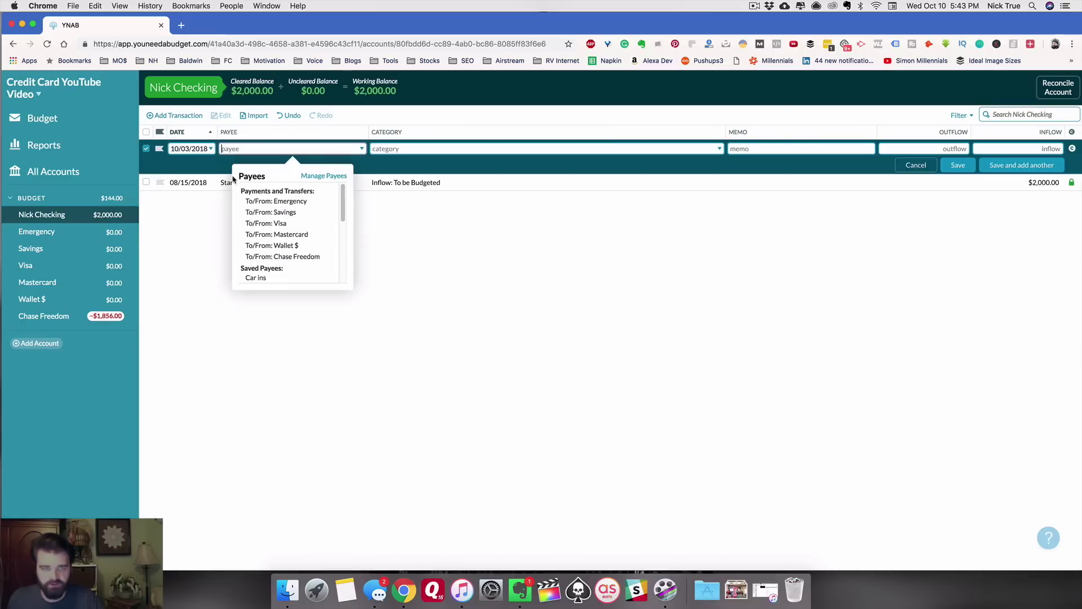
type("emp")
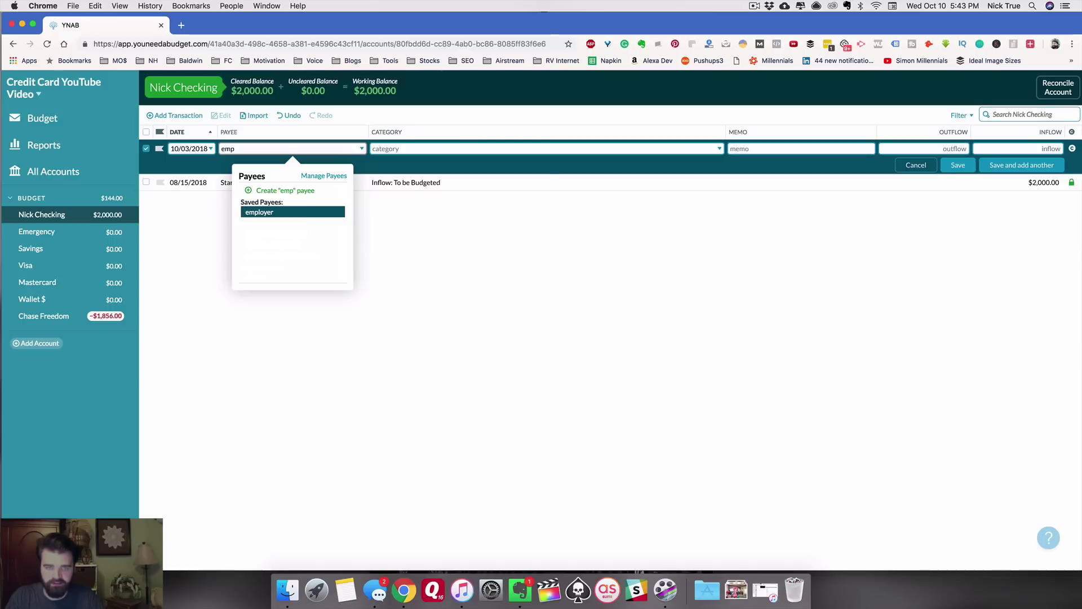
key("Tab")
key("Tab")
type("e")
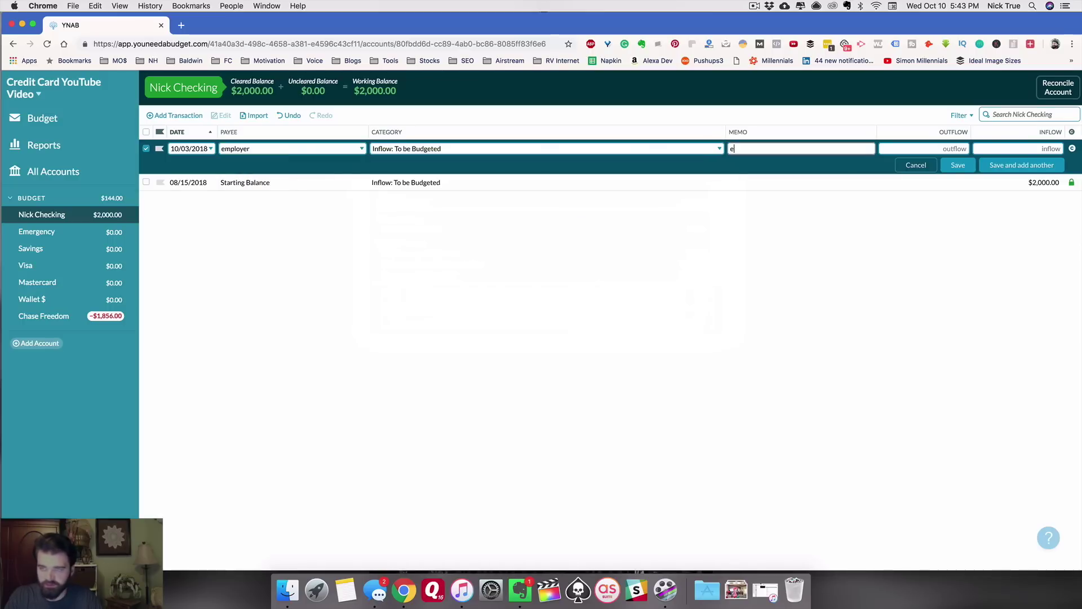
type("aycheck")
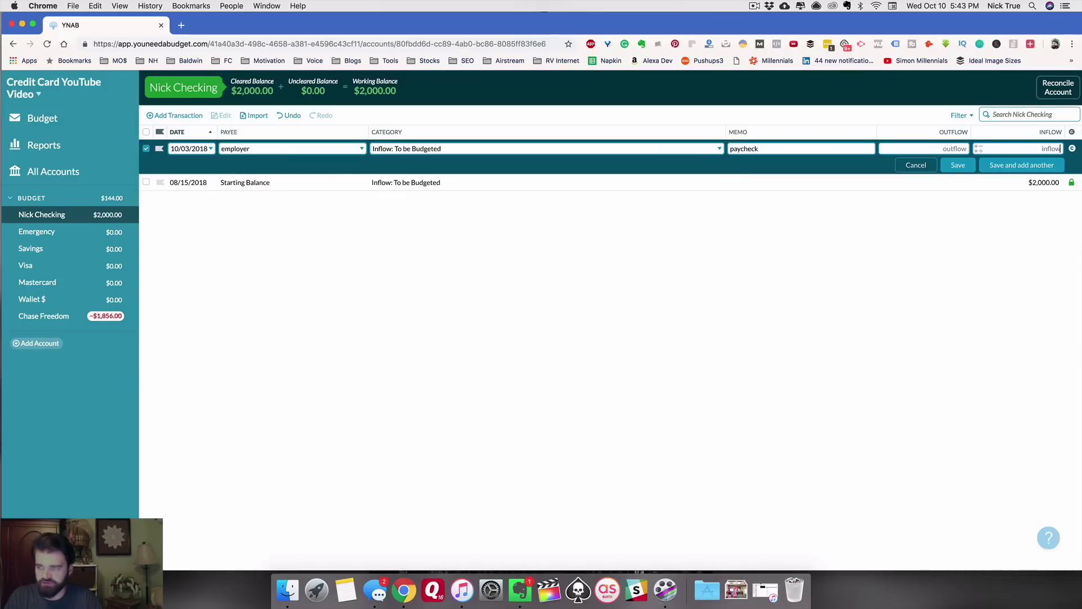
left_click(1042, 148)
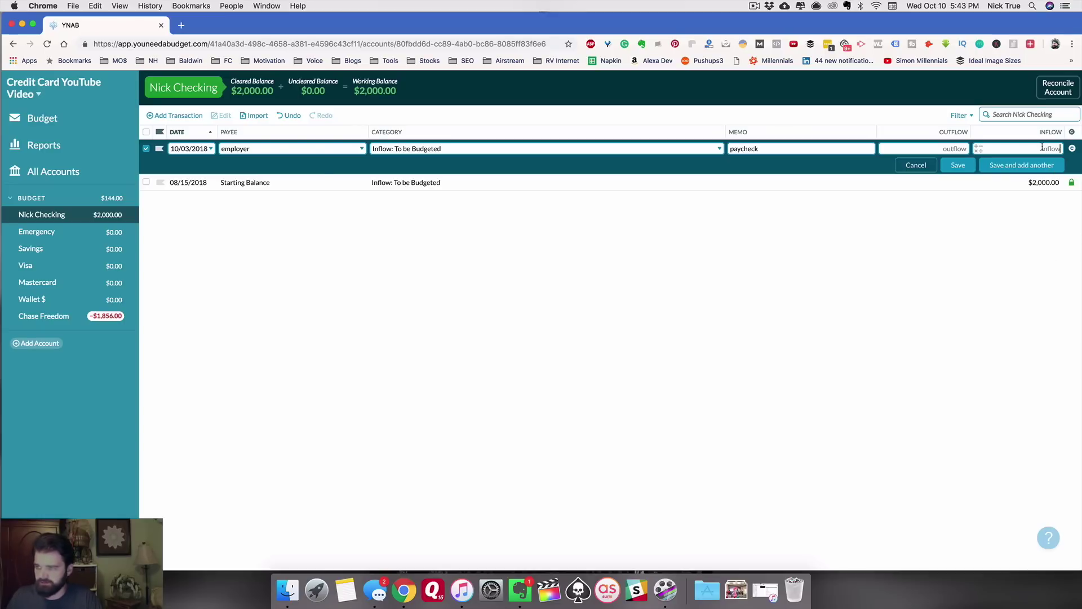
type("2000")
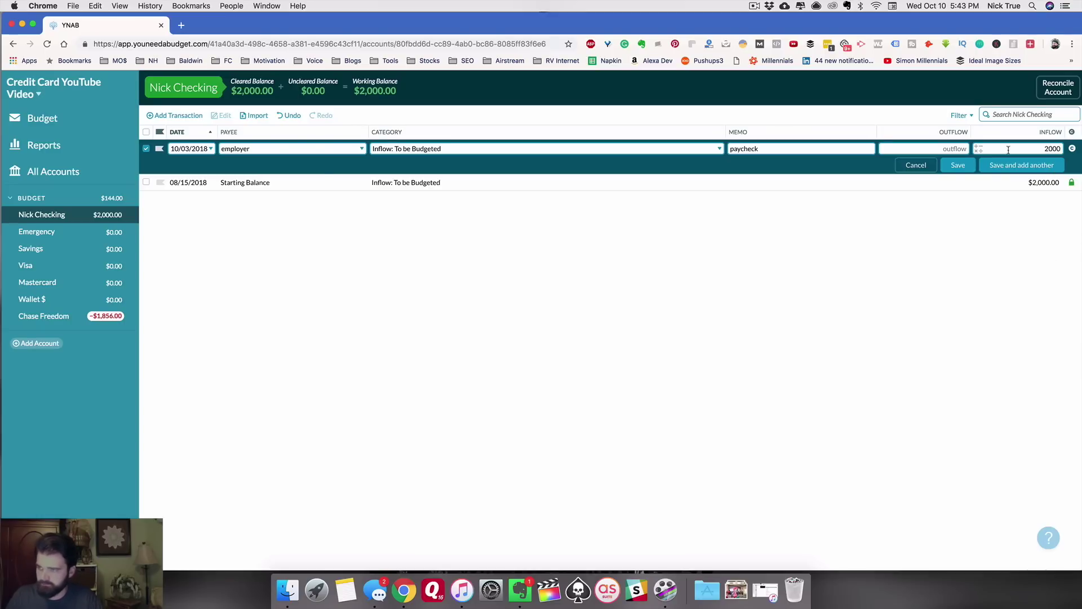
left_click(958, 164)
- Move $1,500 from To be Budgeted to the Chase Freedom payment category in the October 2018 budget
left_click(43, 119)
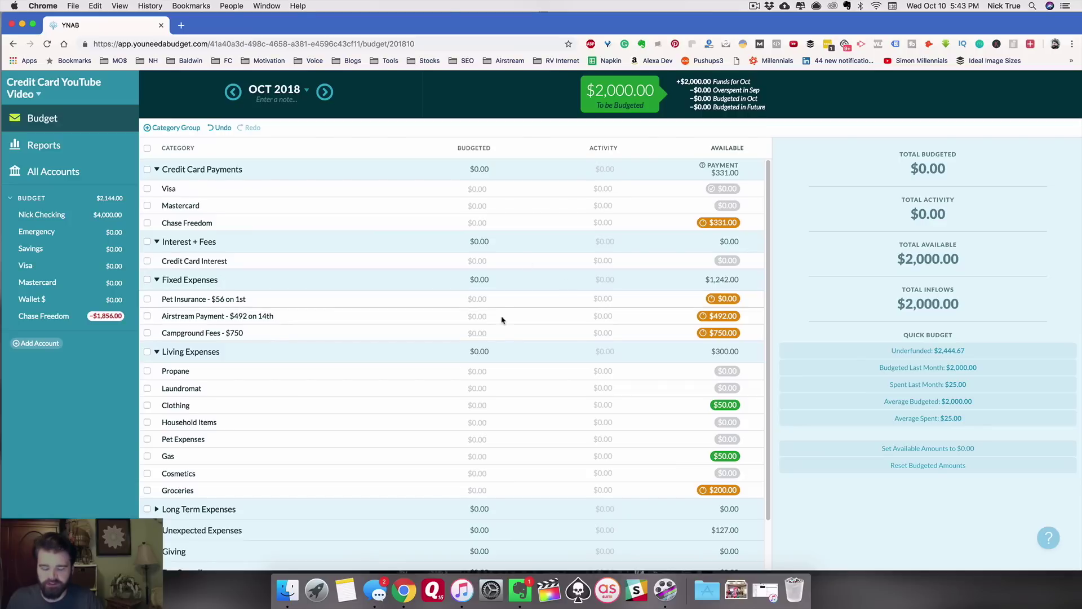
left_click(616, 98)
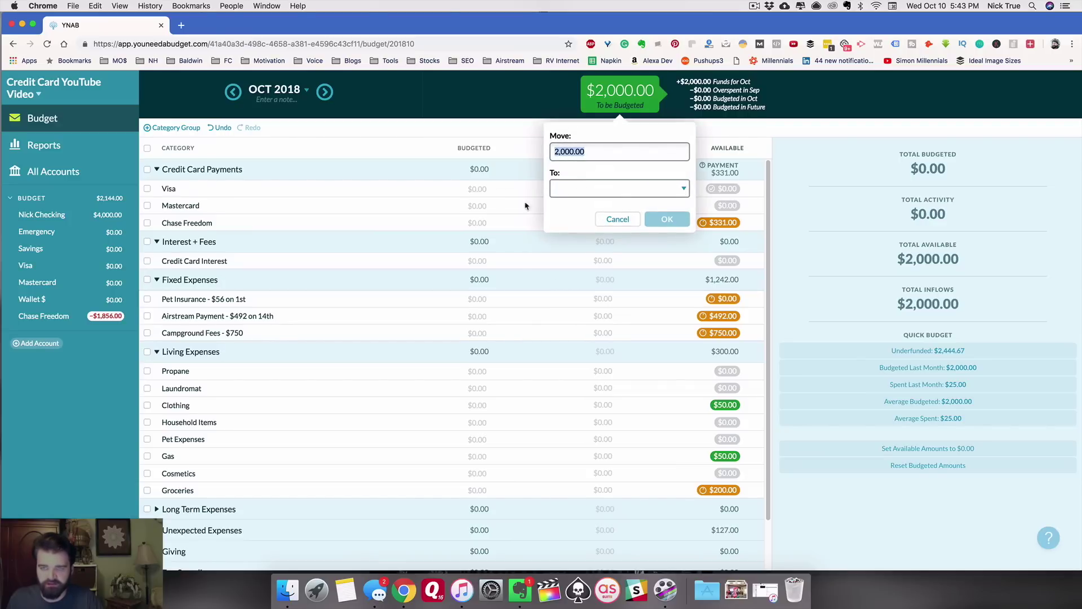
left_click(559, 190)
left_click(586, 265)
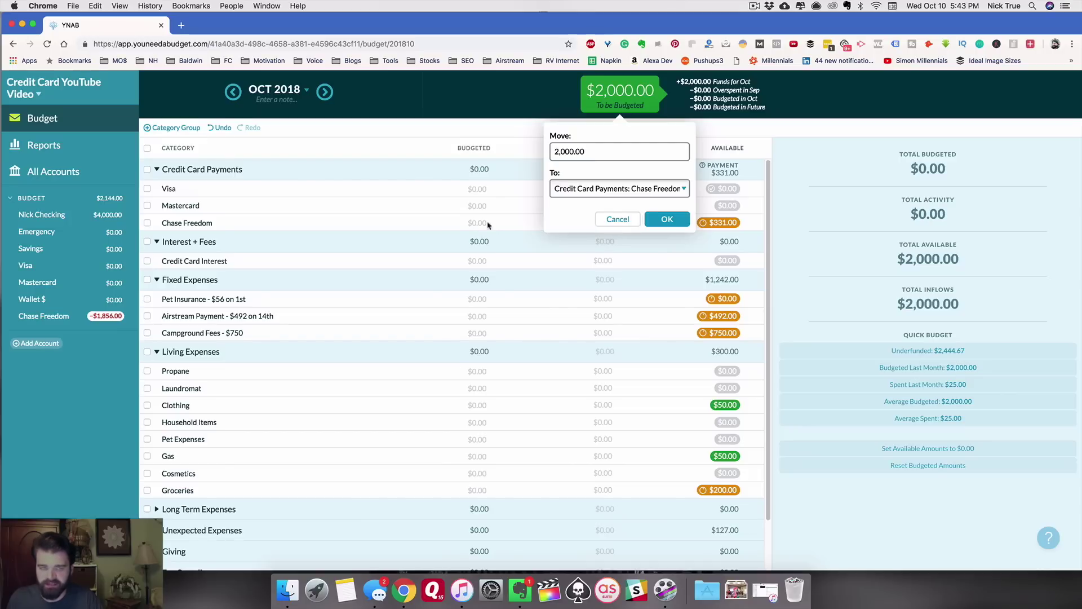
left_click(666, 219)
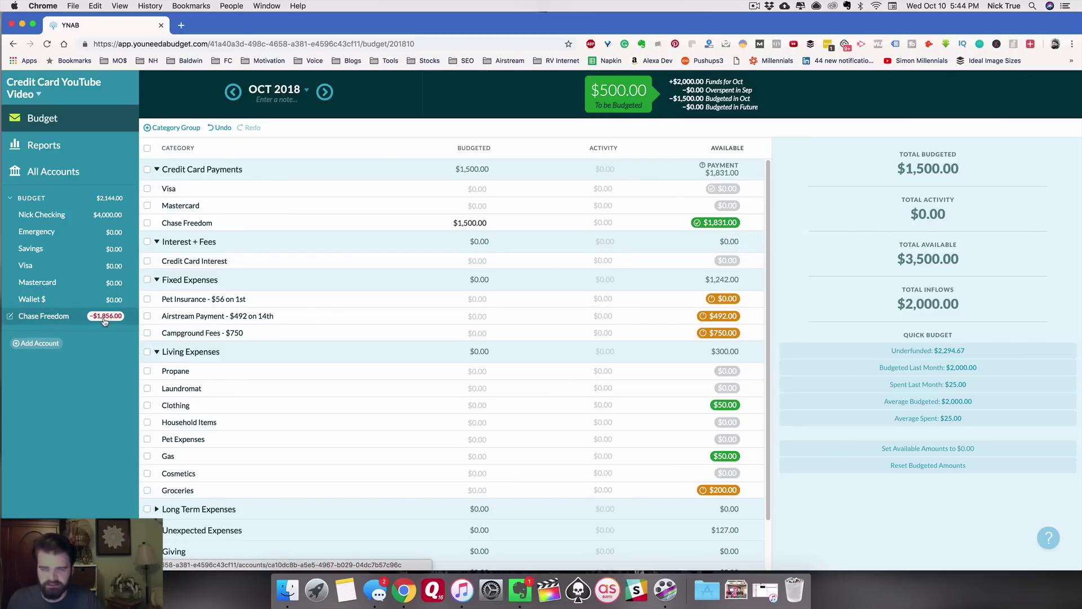
- Compare the Chase Freedom payment amounts and the Pet Expenses overspending between the September and October 2018 budgets
left_click(477, 224)
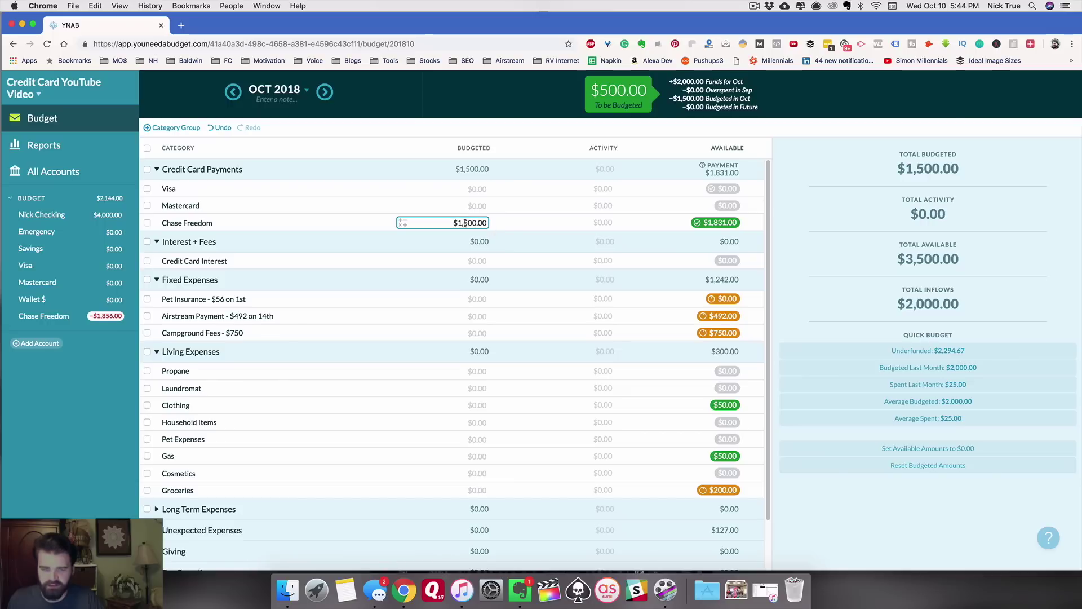
key("Escape")
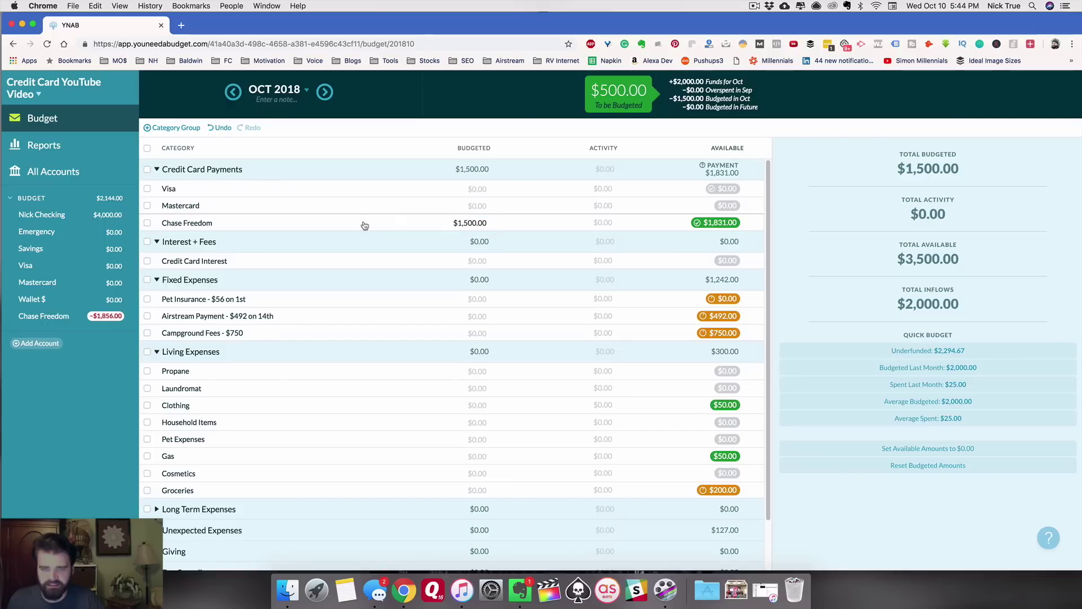
left_click(234, 97)
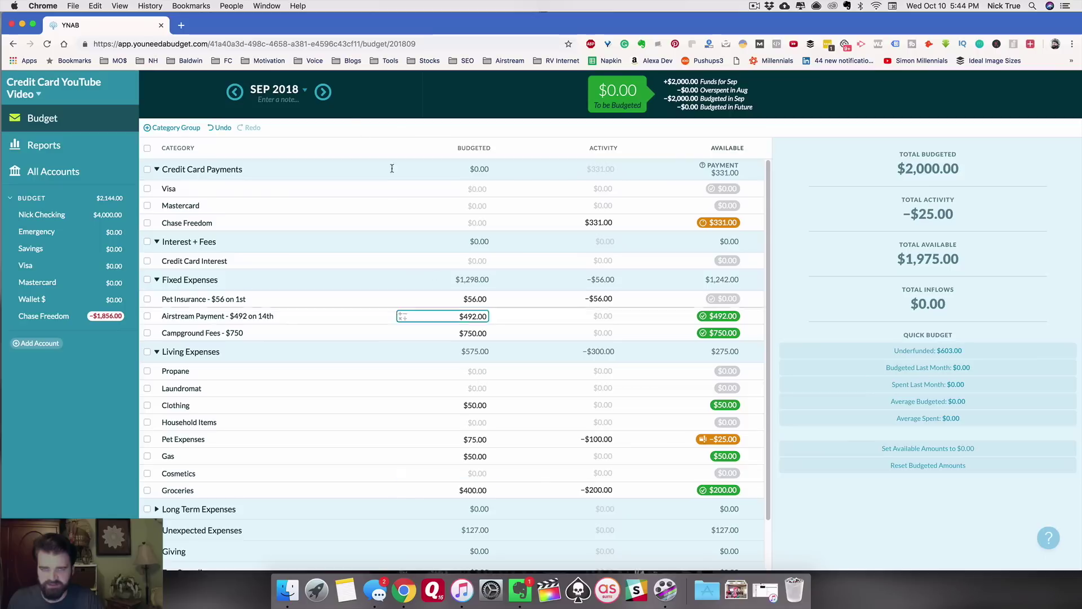
left_click(324, 95)
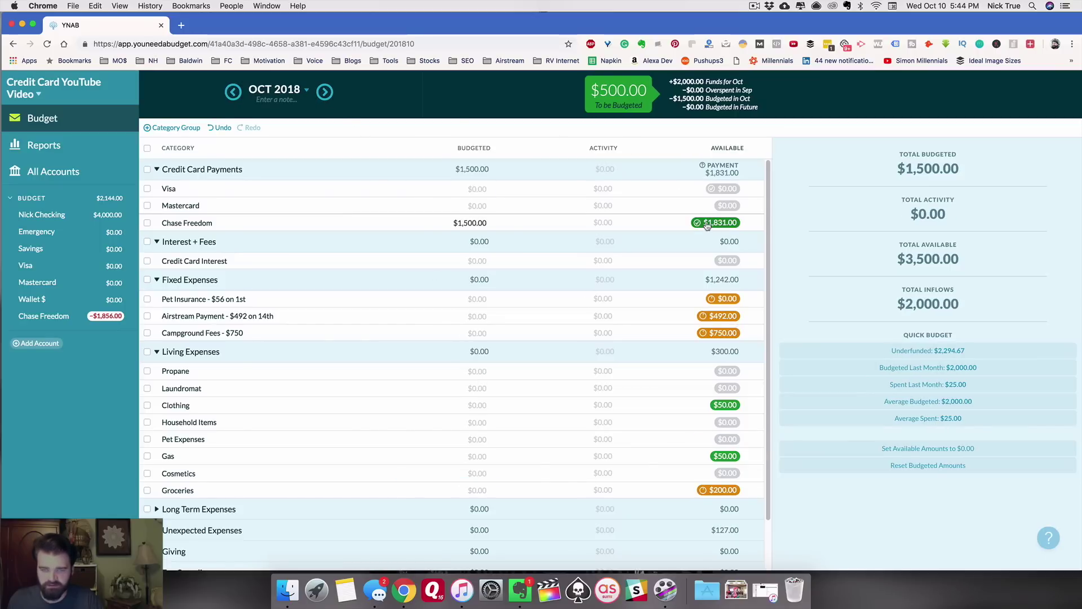
left_click(235, 99)
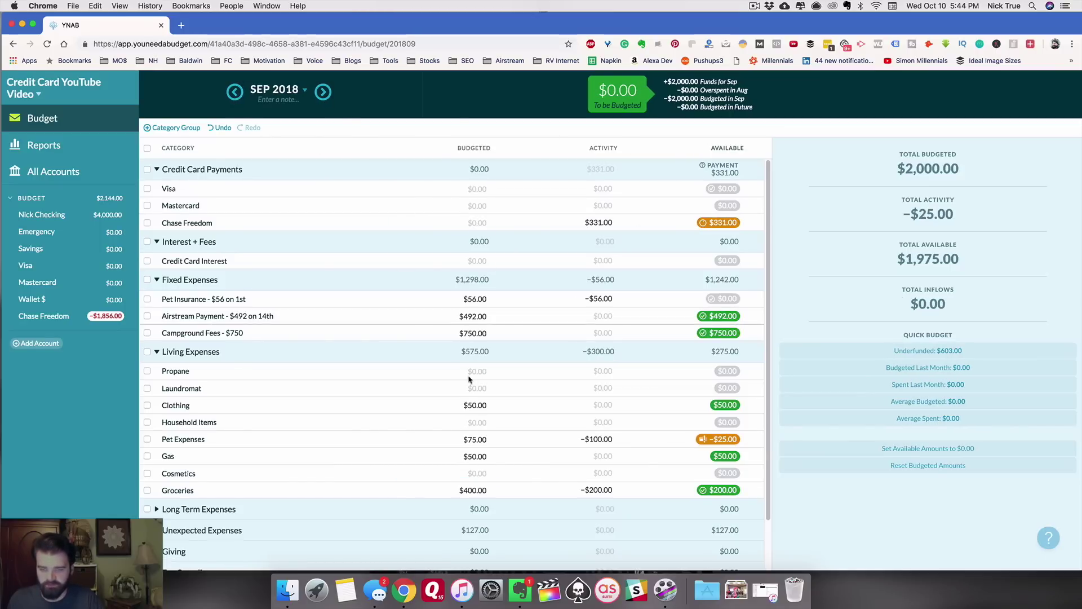
left_click(389, 441)
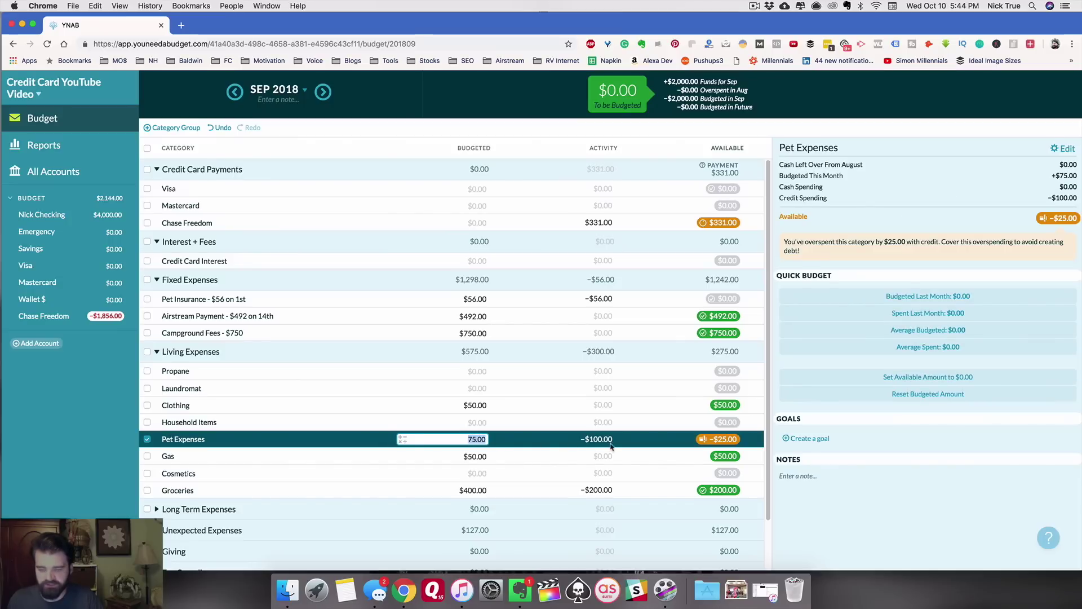
left_click(323, 91)
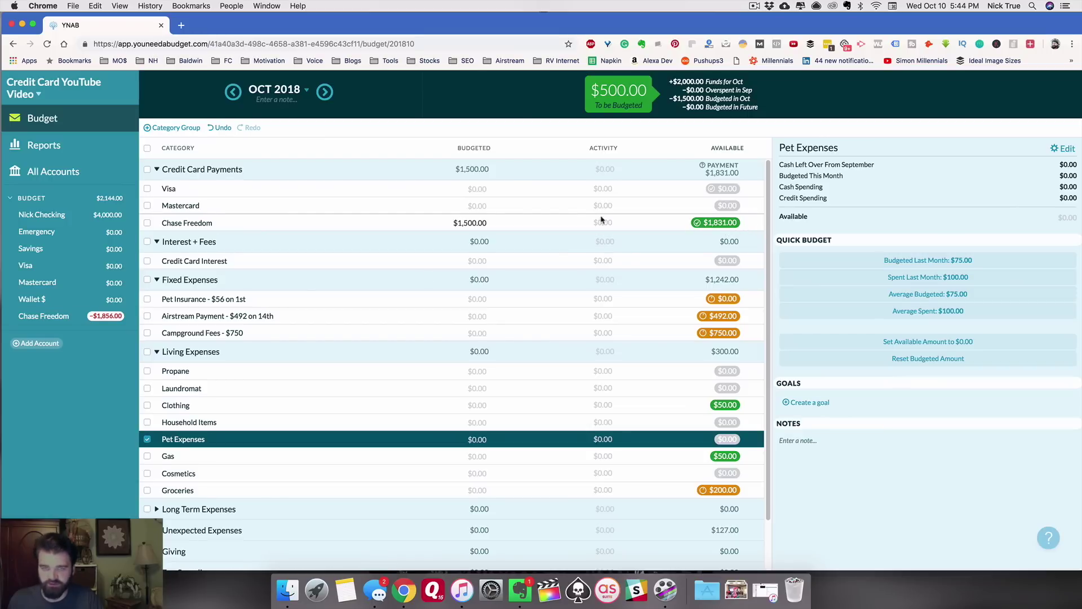
key("super+[")
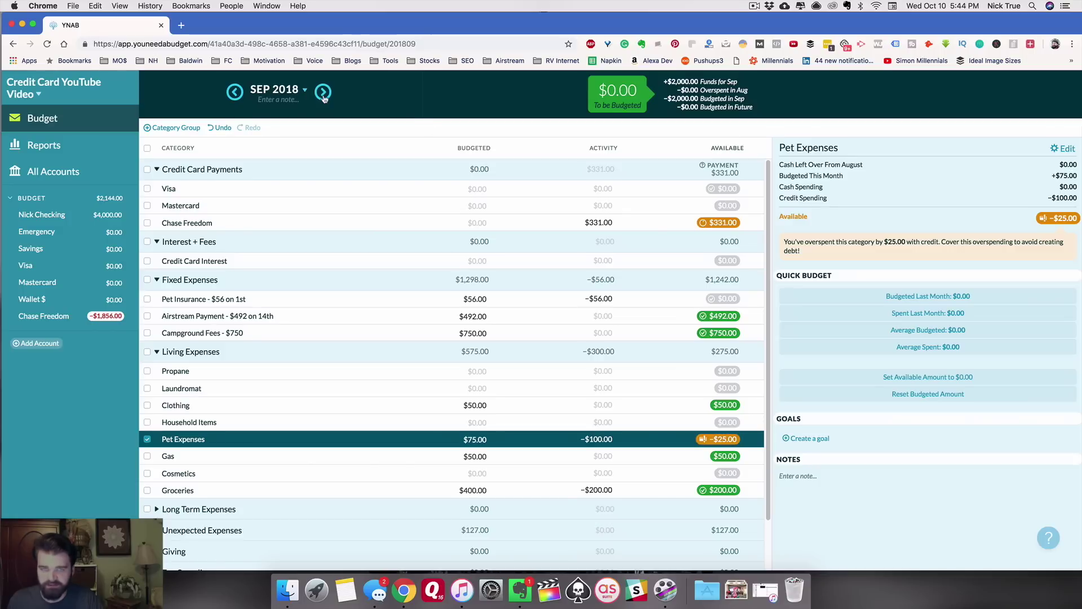
key("super+]")
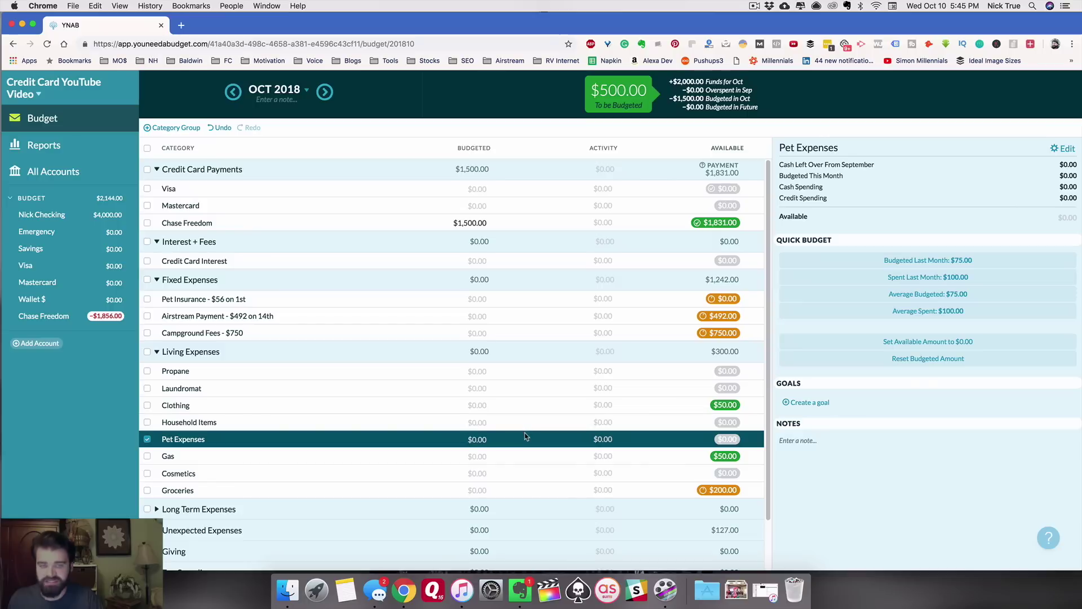
- Review the Chase Freedom payment details for October 2018 and move $25 from To be Budgeted to that category
left_click(507, 226)
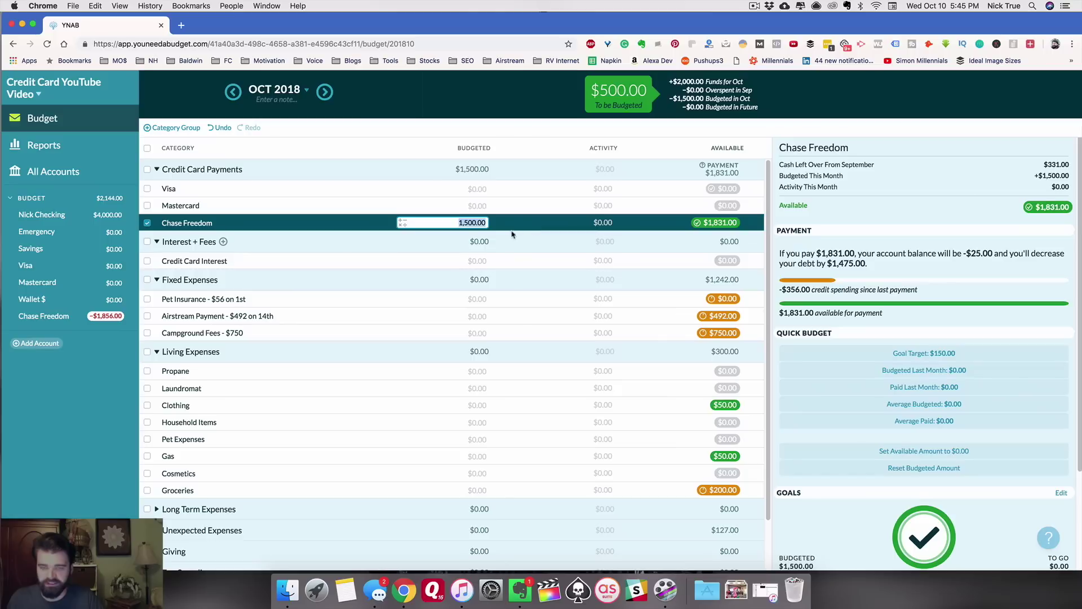
left_click(479, 222)
left_click(630, 102)
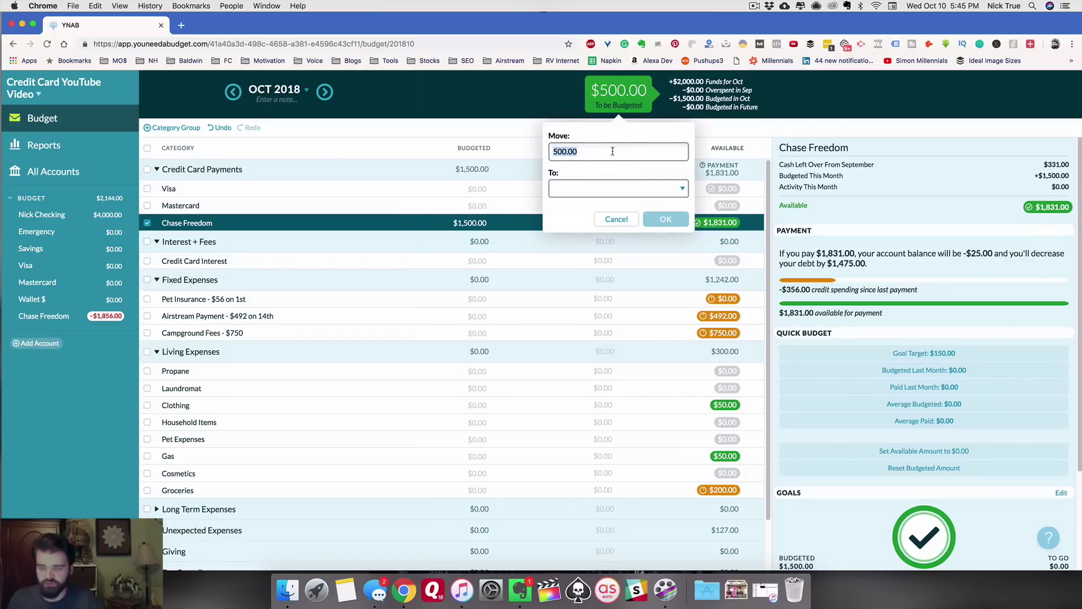
type("25")
left_click(619, 189)
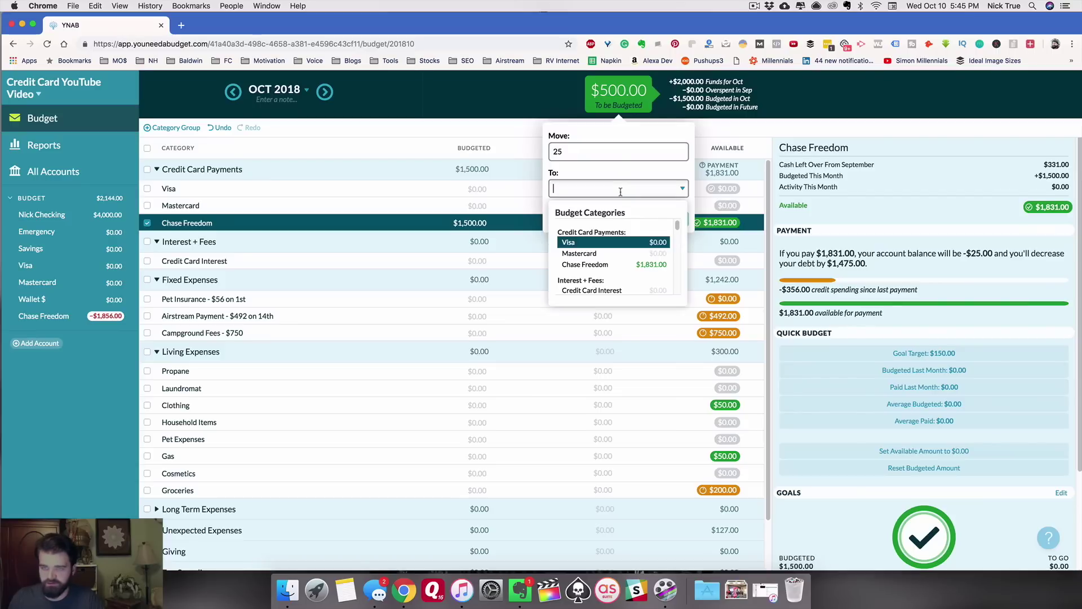
left_click(607, 265)
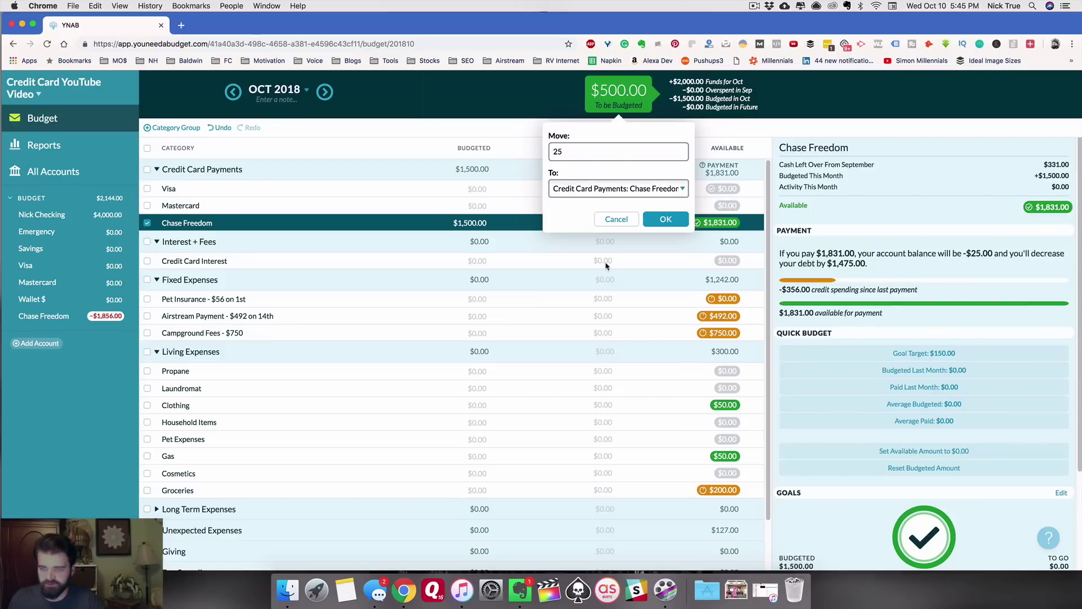
left_click(667, 220)
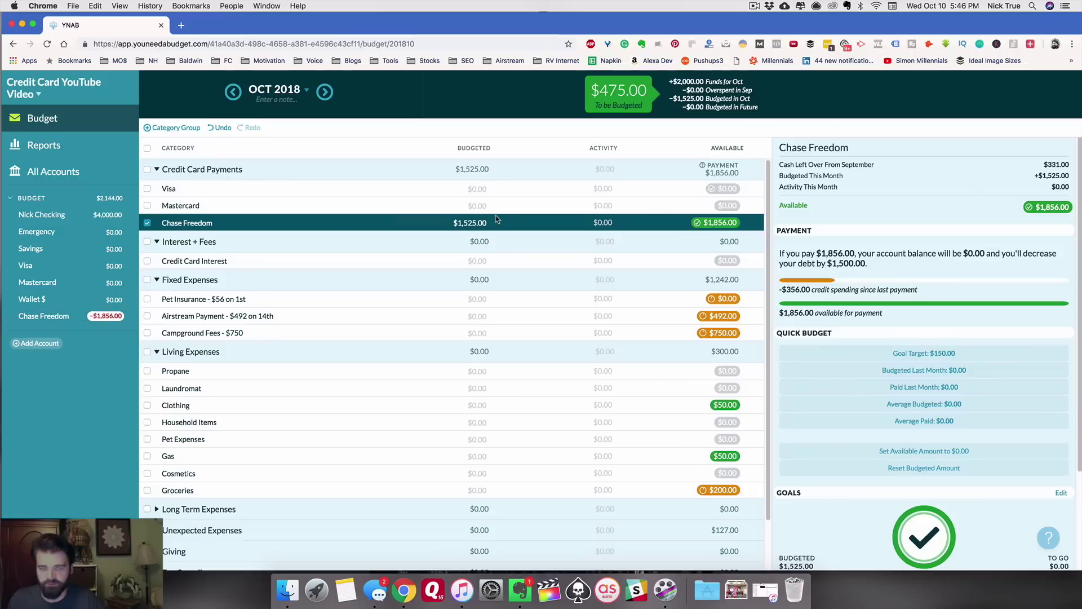
- Check Chase Freedom in September 2018, and review the Pet Expenses and Chase Freedom details in October 2018
left_click(233, 92)
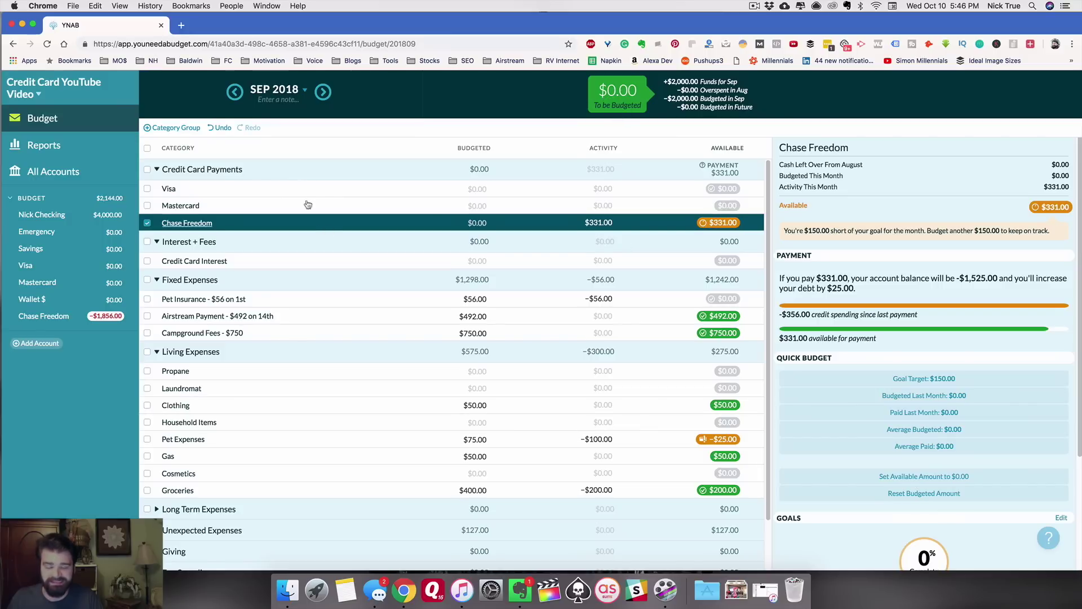
left_click(323, 91)
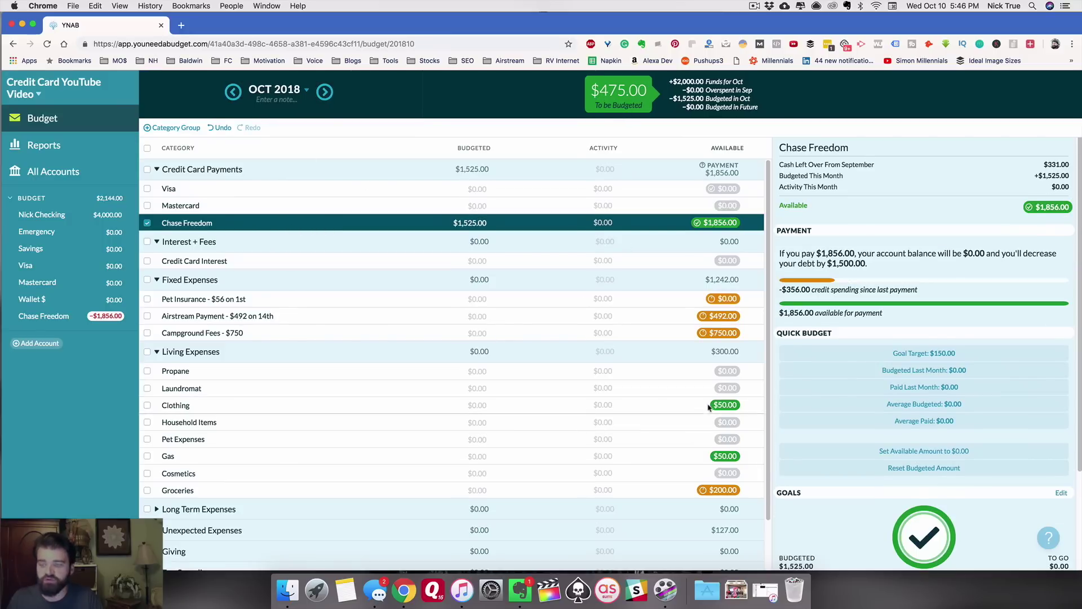
left_click(589, 445)
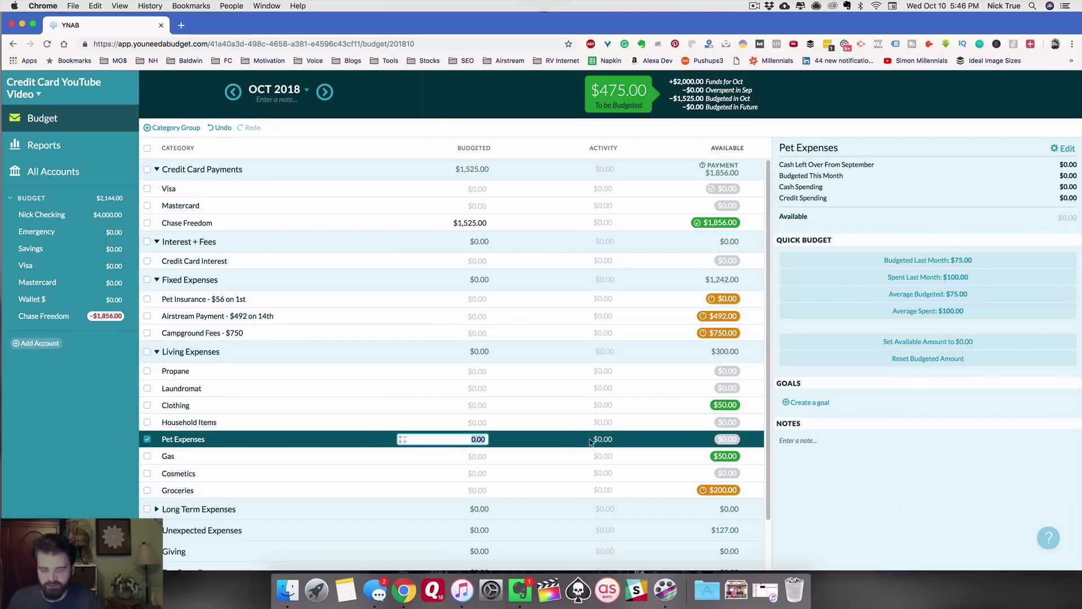
left_click(485, 443)
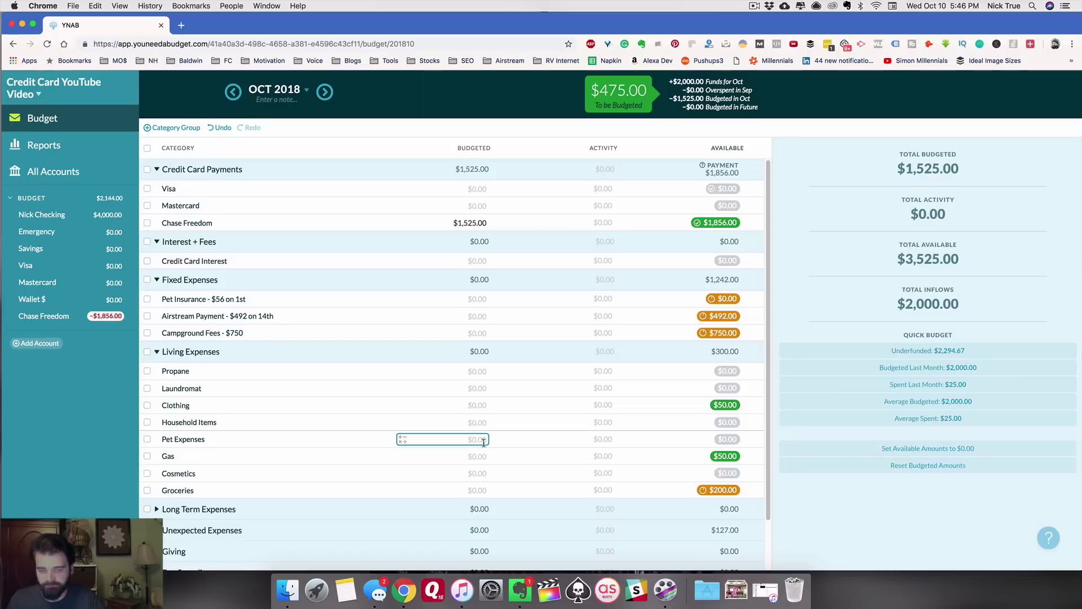
left_click(524, 225)
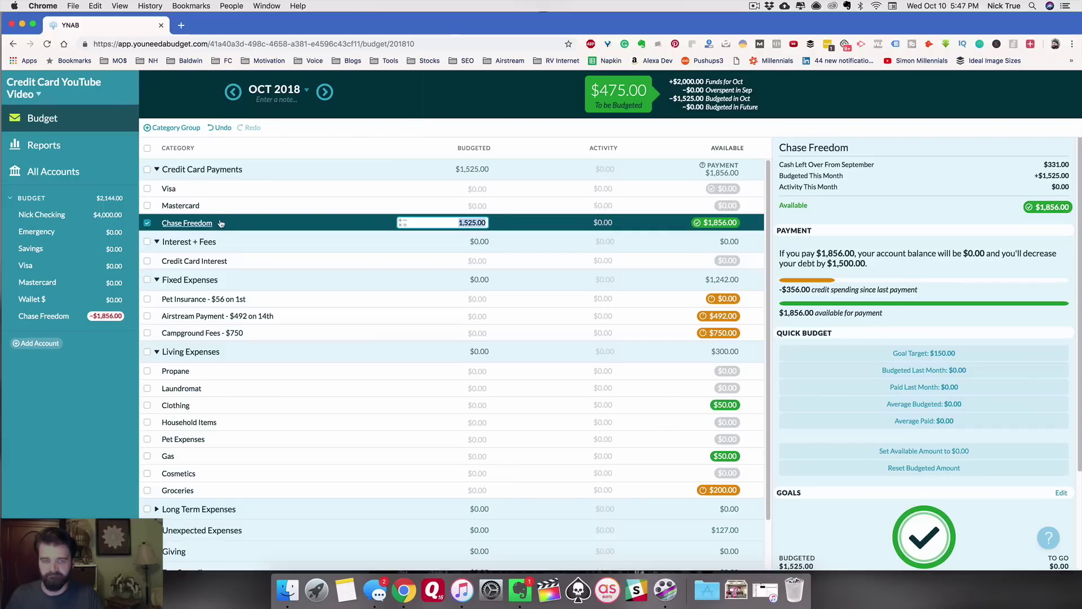
- Create a category group named "Interest + Fees" and place it directly below the Credit Card Payments group
left_click(469, 387)
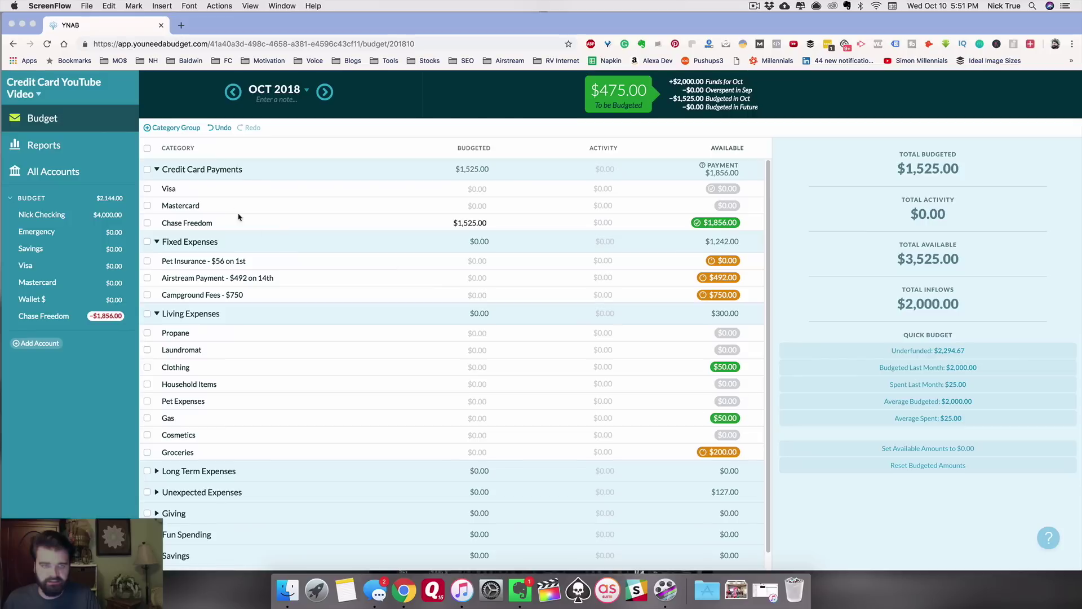
left_click(172, 129)
left_click(171, 129)
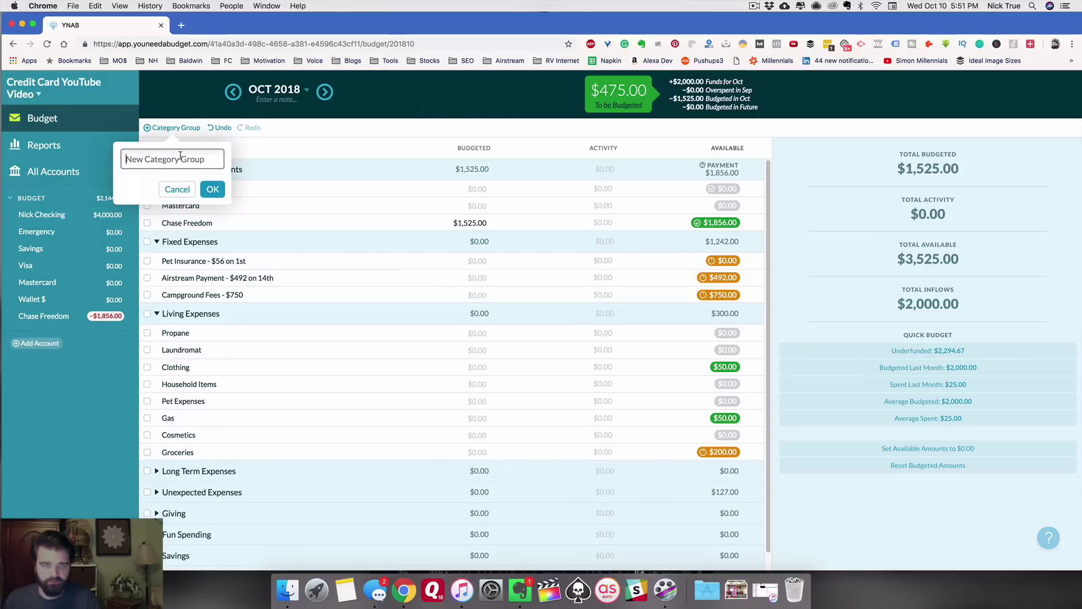
type("INterest +")
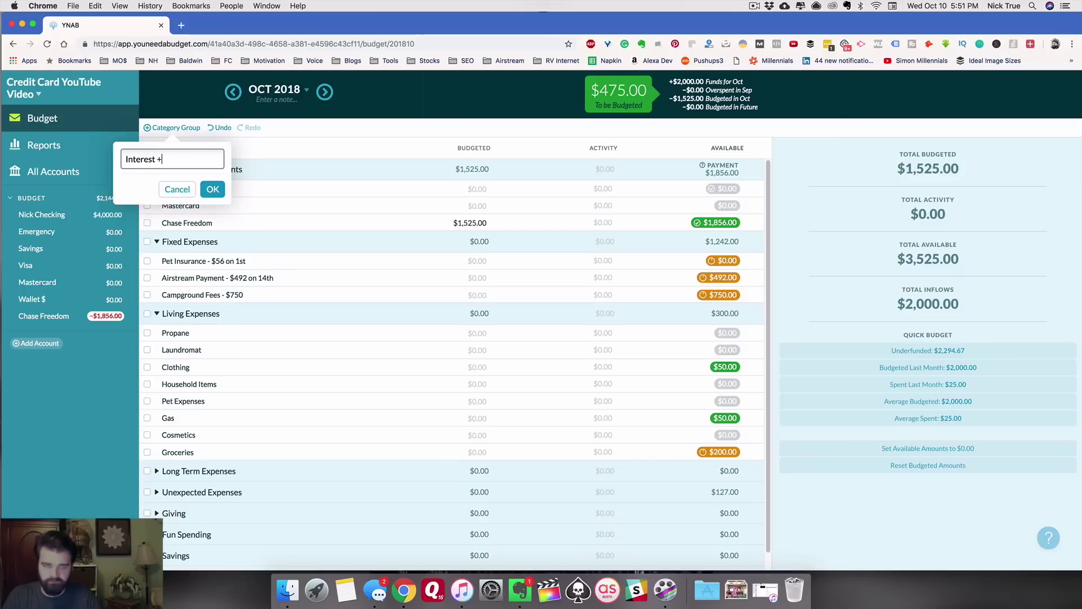
type(" Fees")
left_click(213, 190)
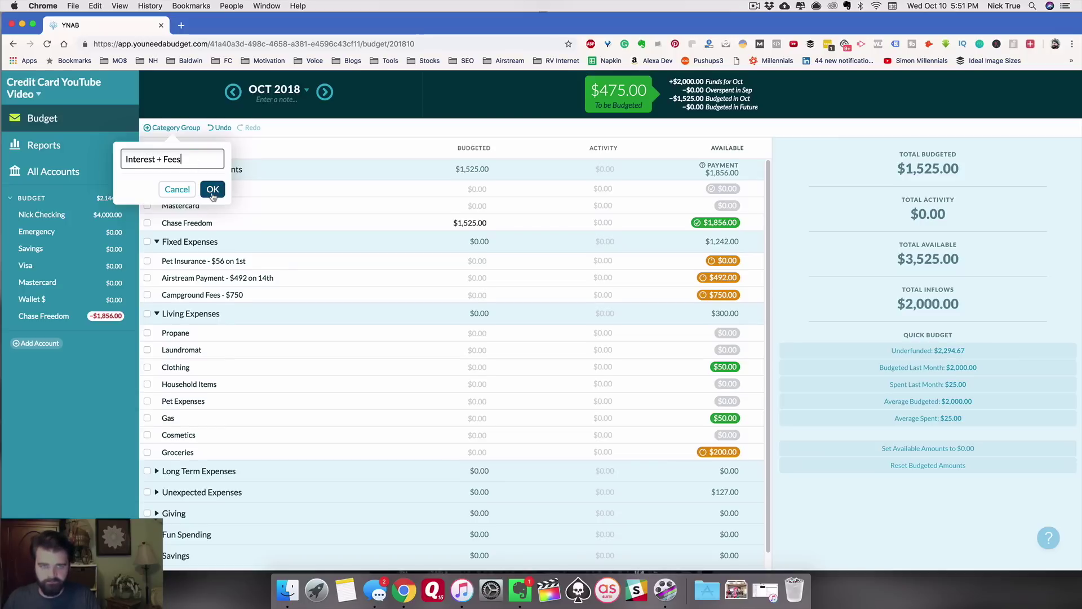
left_click_drag(198, 169, 201, 214)
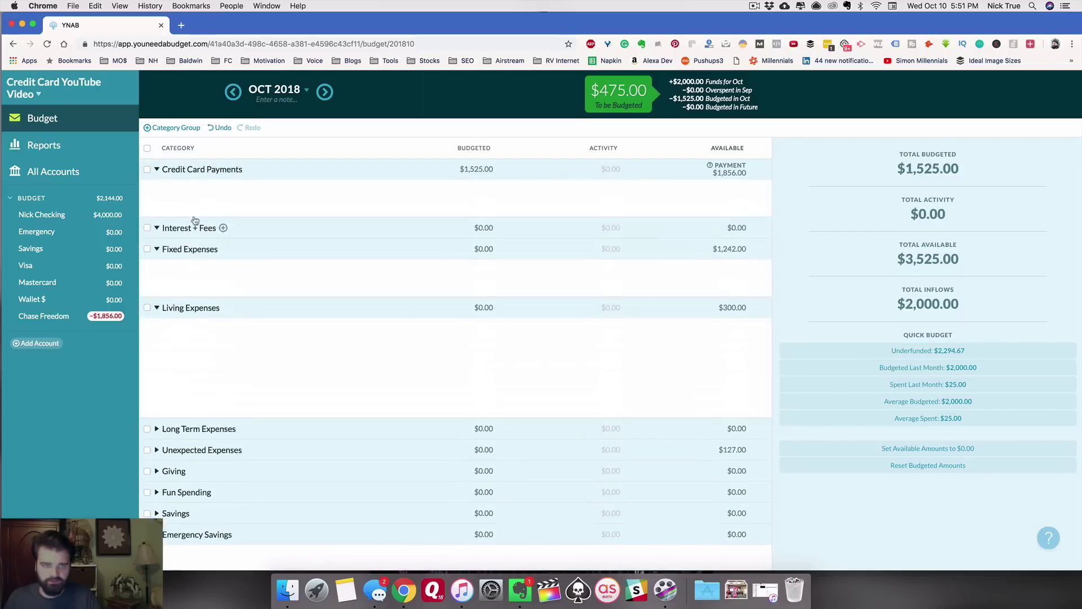
- Add a category named "CC Interest" to the Interest + Fees group
left_click(222, 242)
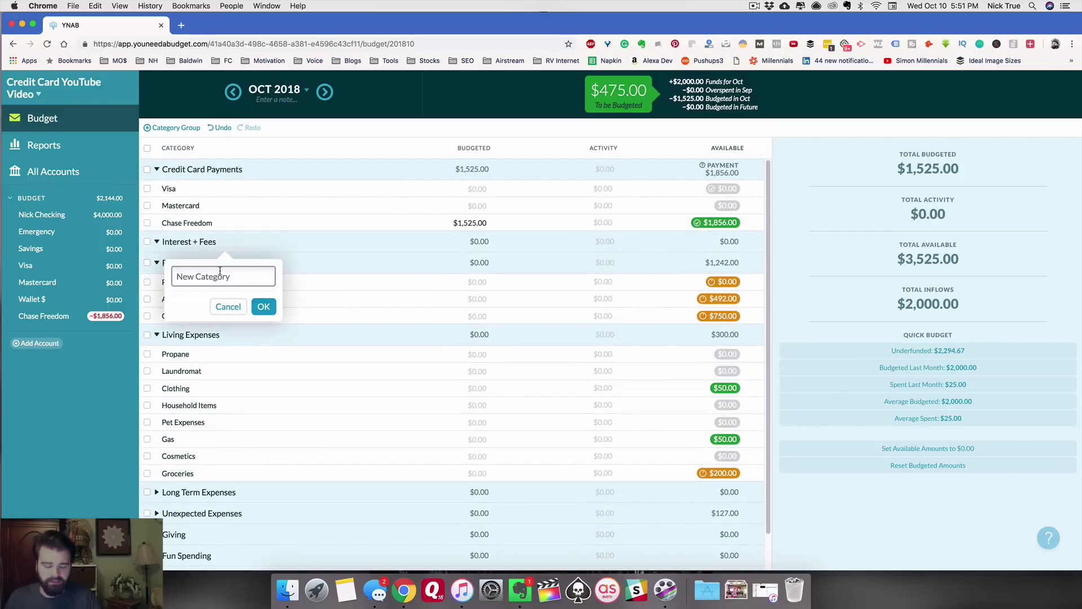
type("CC")
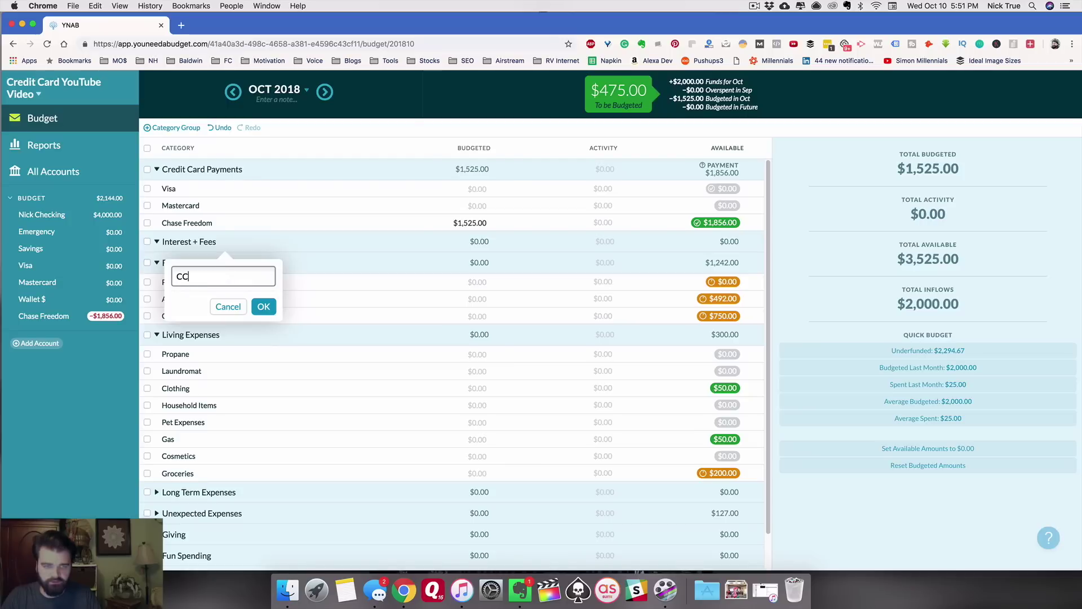
type(" Interest")
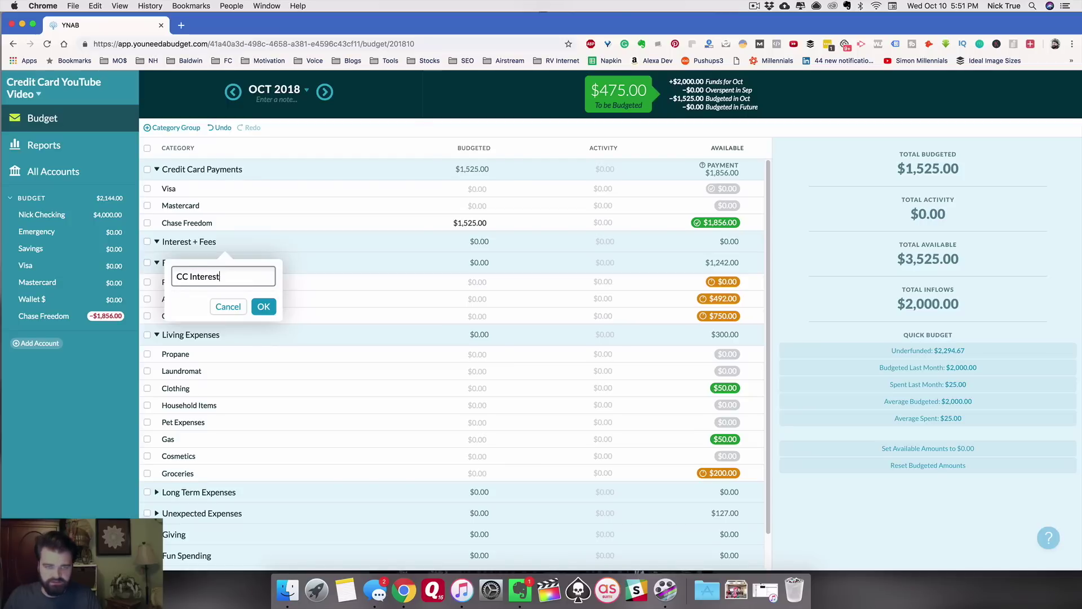
left_click(263, 306)
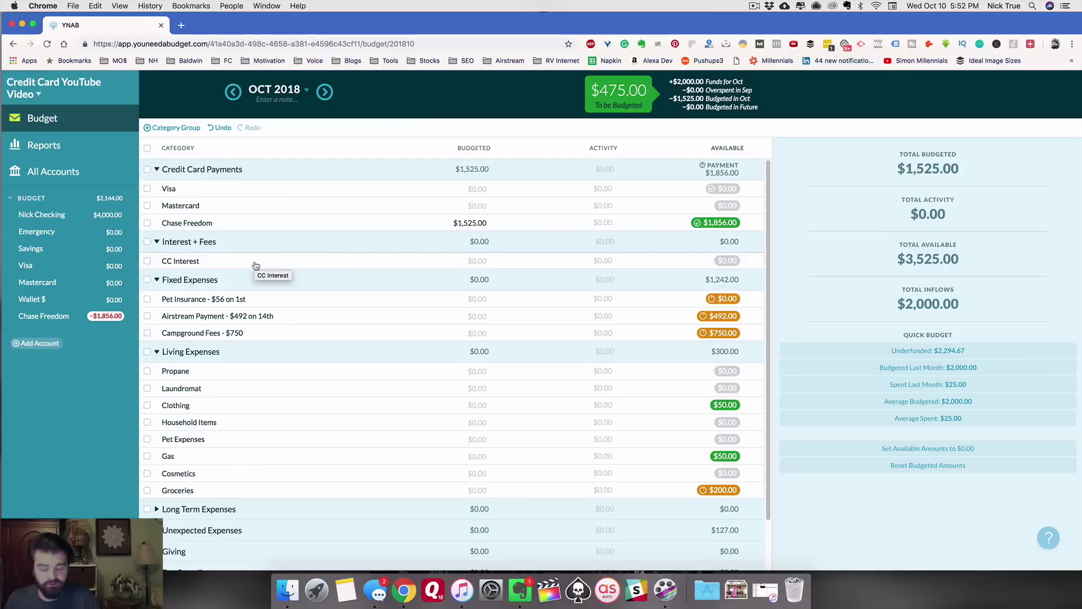
- Record a $20 outflow in the Chase Freedom account with payee Interest, category CC Interest and memo "CC interest for sep"
left_click(66, 319)
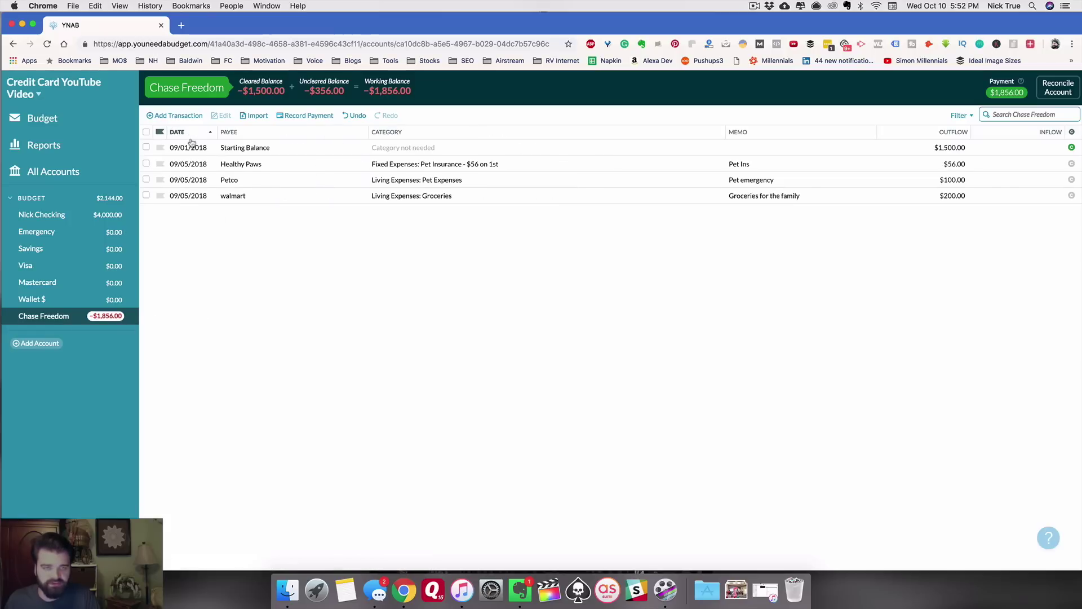
left_click(177, 116)
left_click(236, 149)
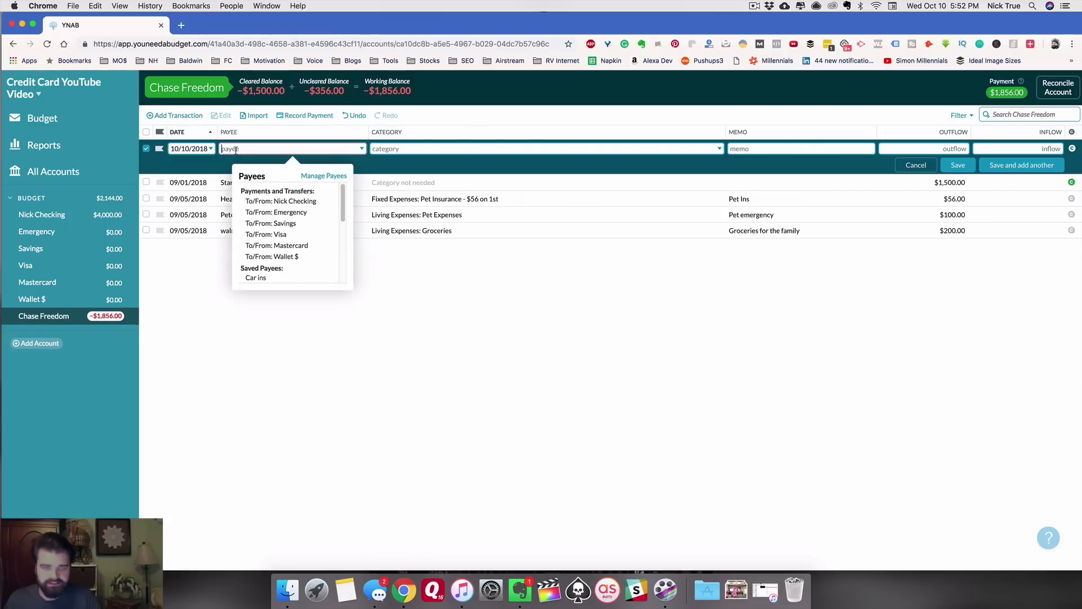
type("Interest")
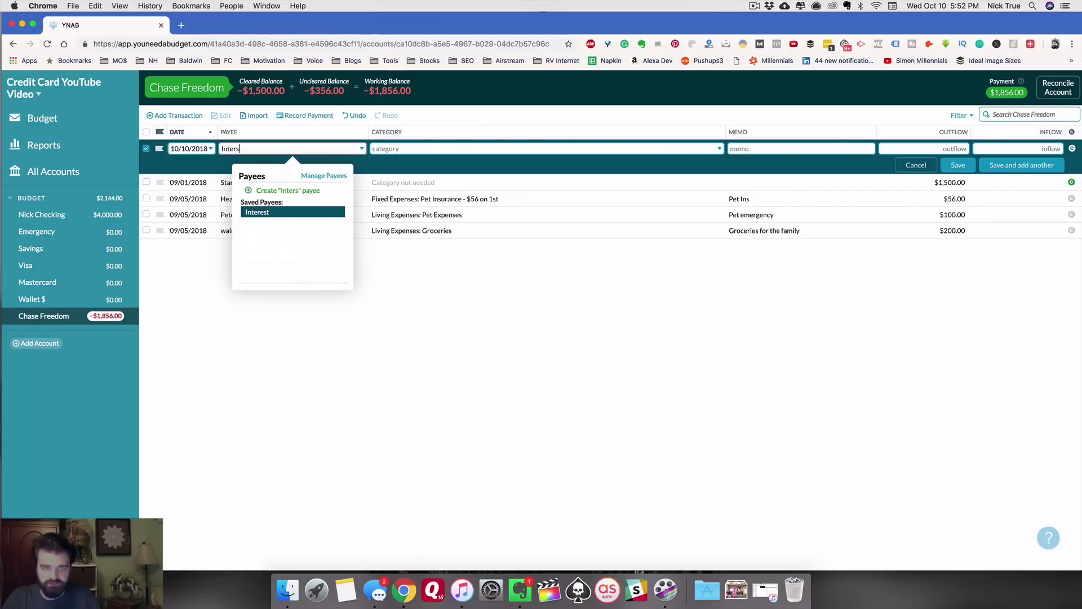
key("Tab")
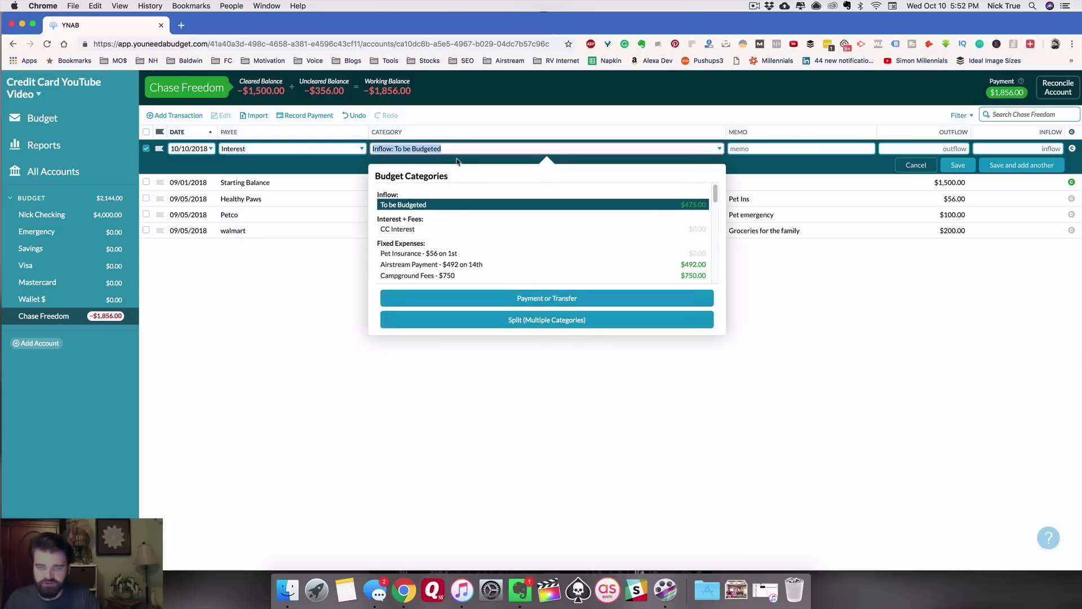
left_click(411, 231)
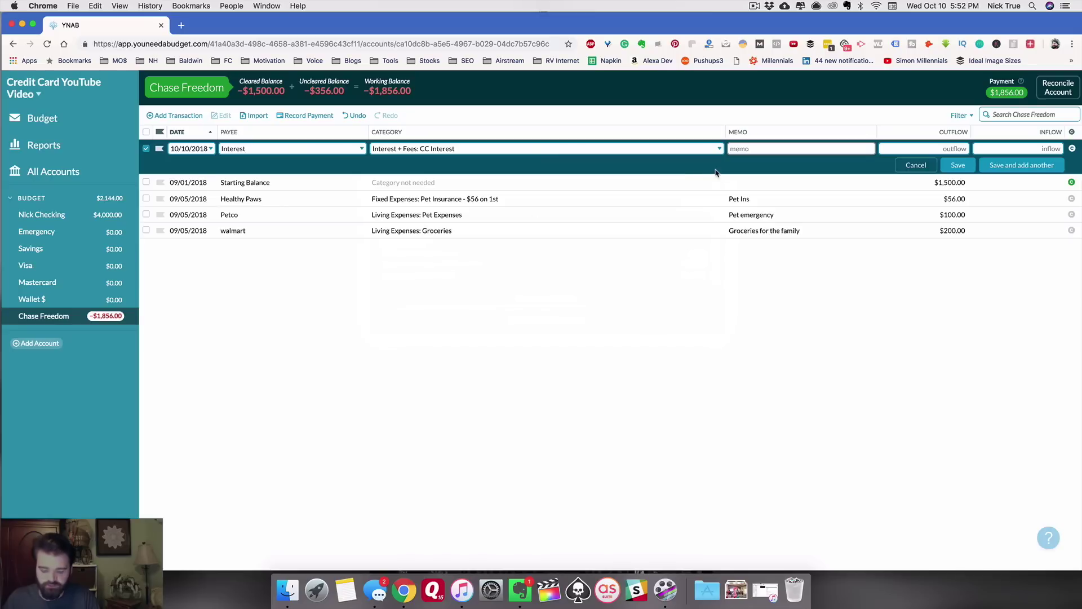
type("CC in")
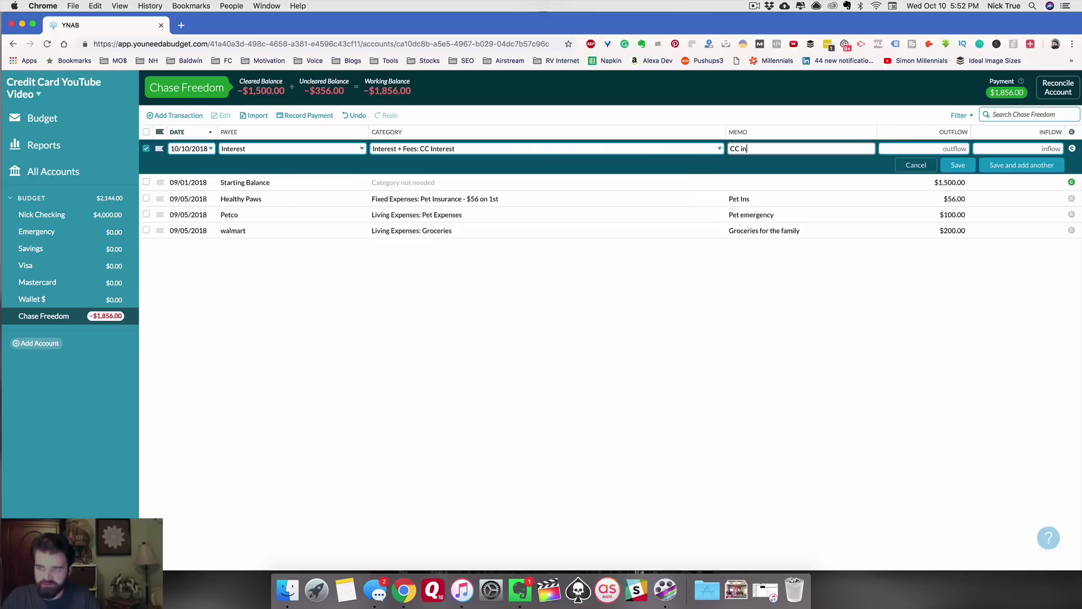
type("terest for sep")
key("Tab")
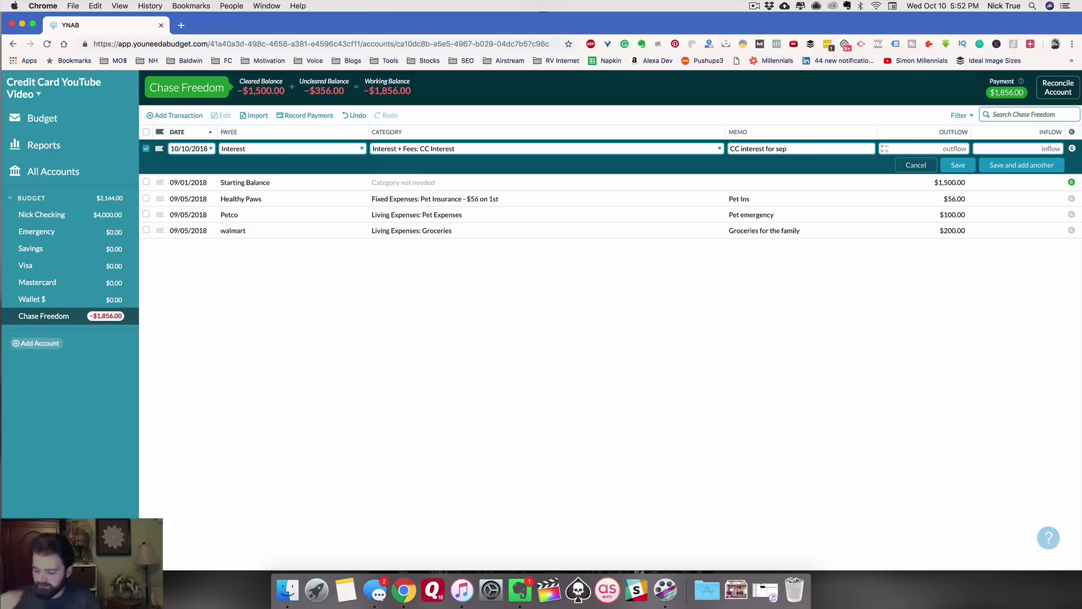
type("20")
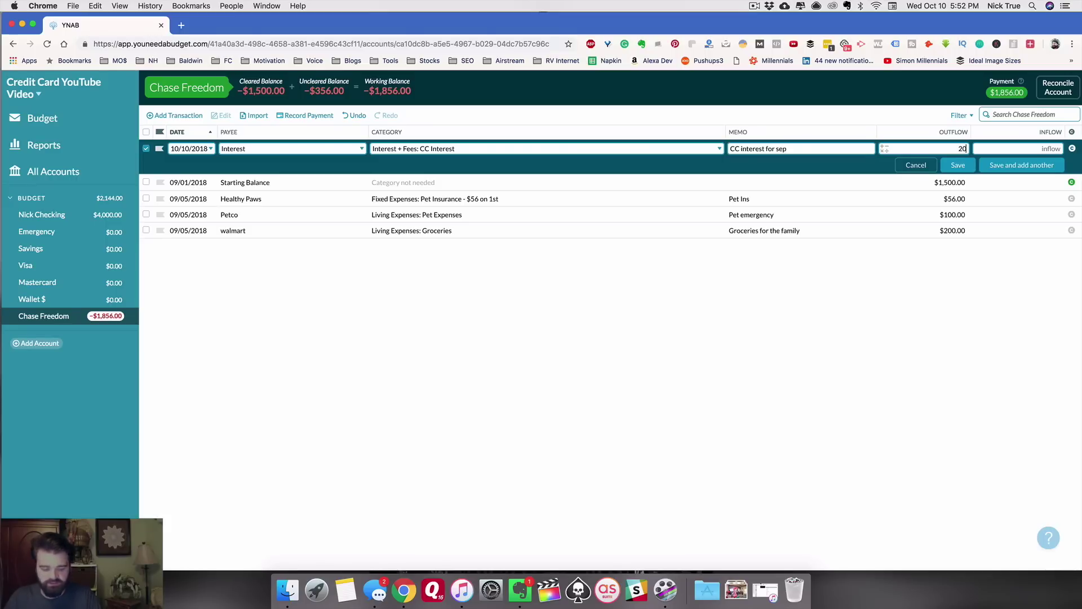
left_click(958, 165)
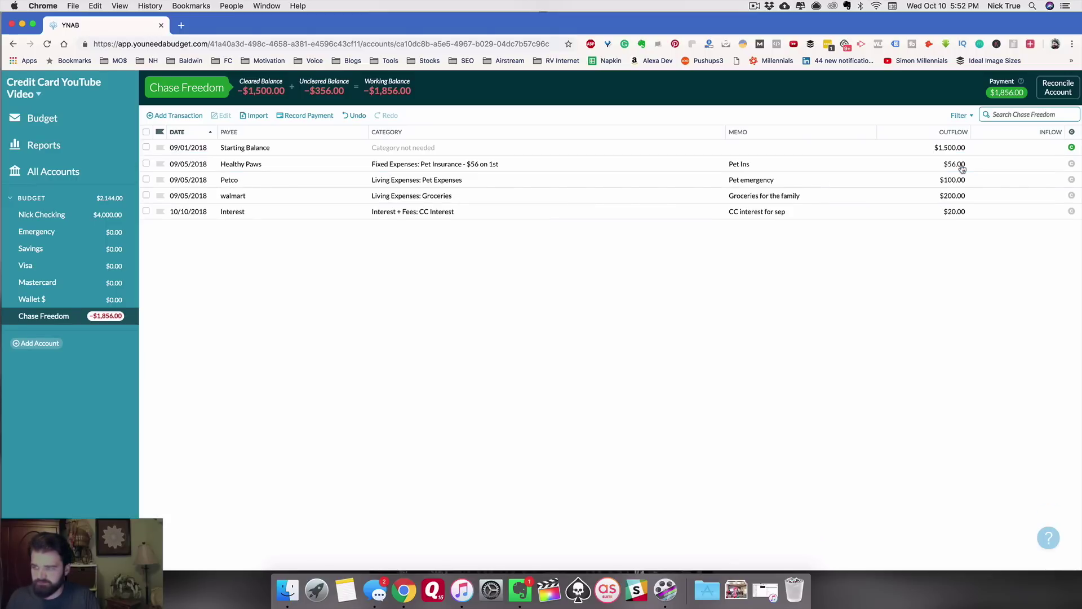
- Budget $20 to CC Interest in the October 2018 budget and check the Chase Freedom payment details
left_click(46, 116)
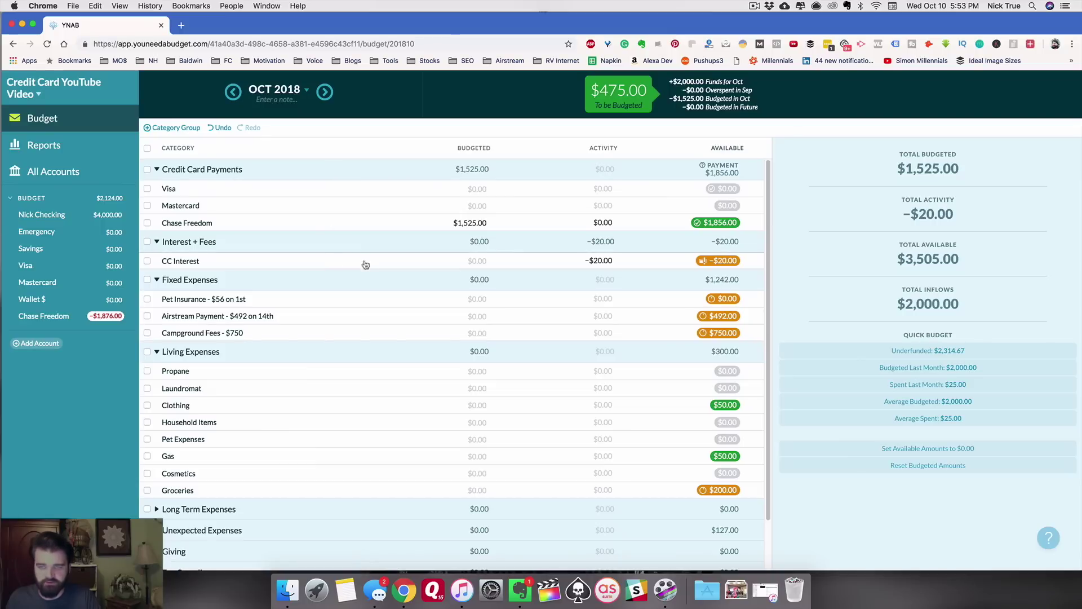
left_click(417, 262)
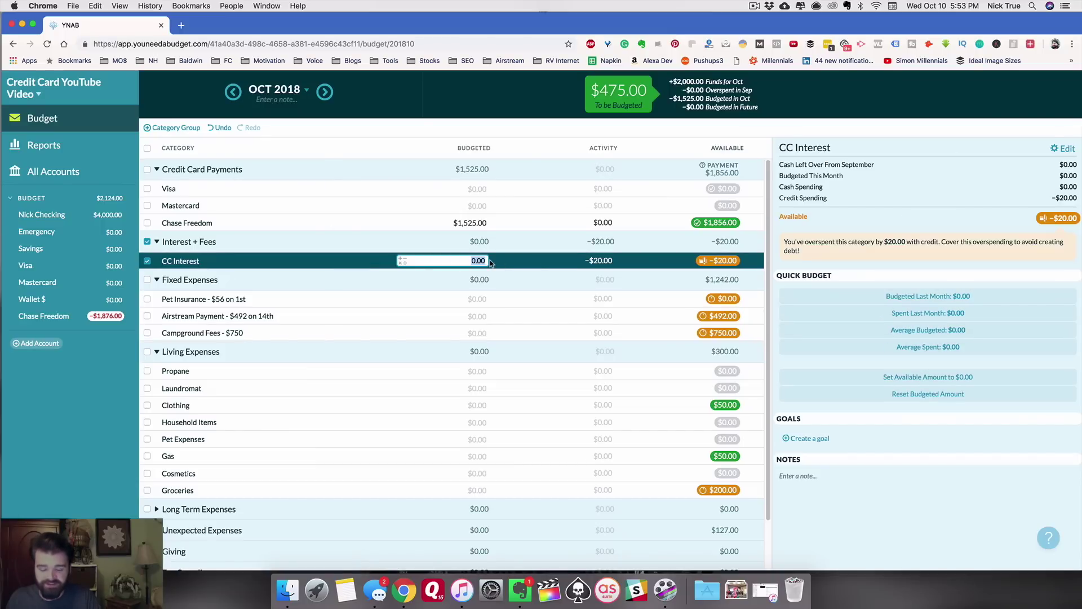
type("20")
key("Return")
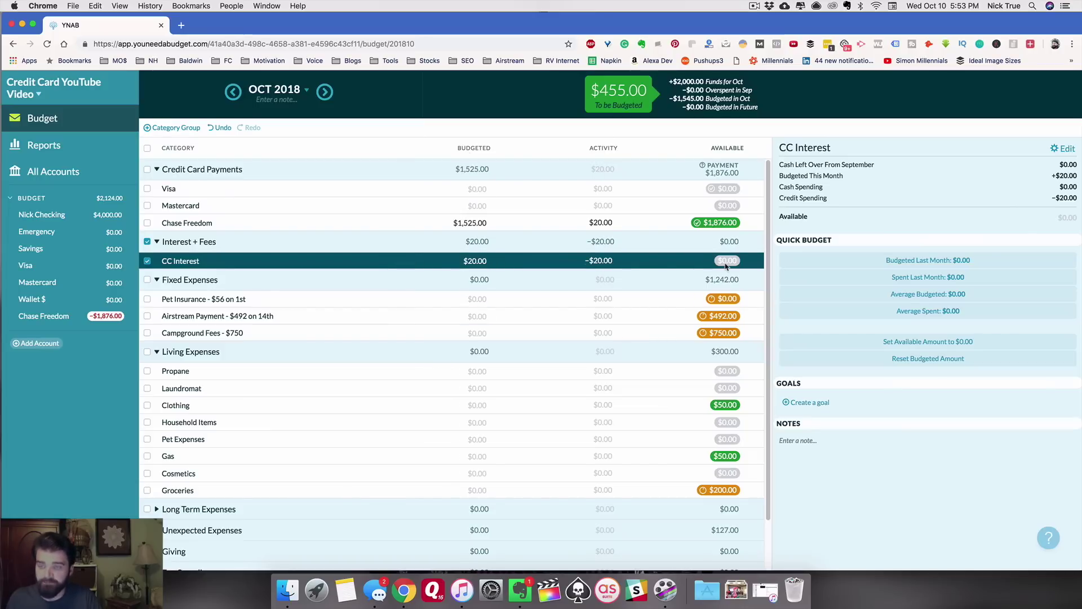
left_click(652, 222)
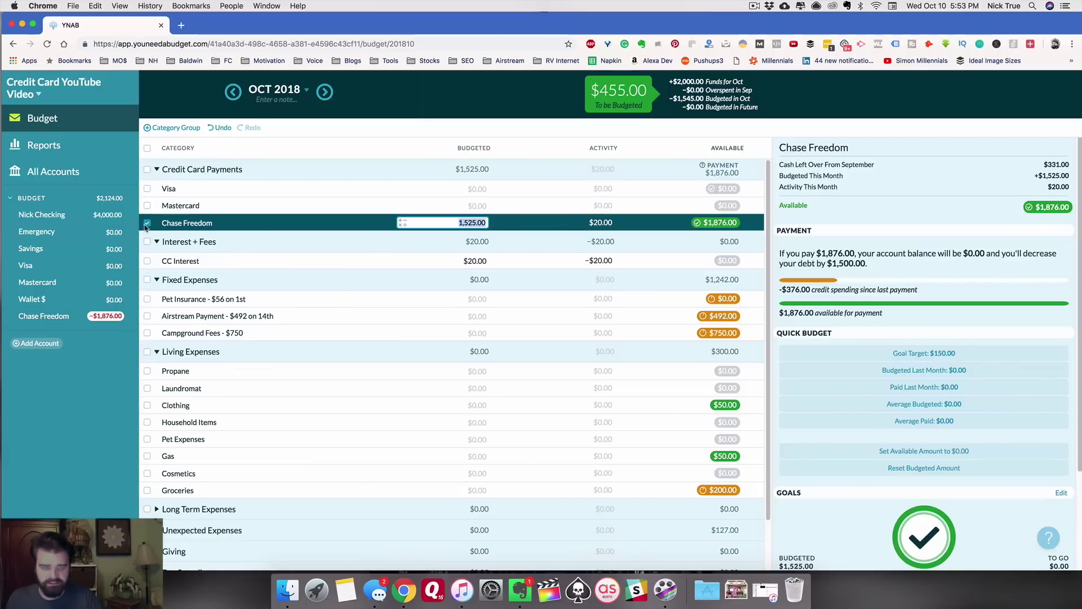
key("Escape")
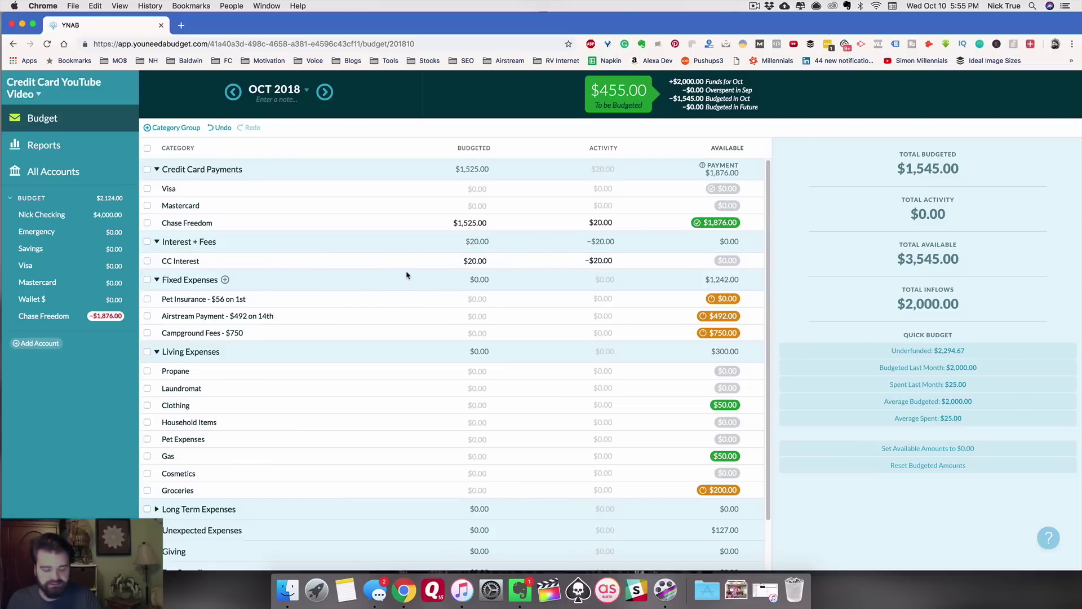
- Record a $20 outflow in the Visa account with payee Interest, category CC Interest and memo "interest for sep"
left_click(79, 270)
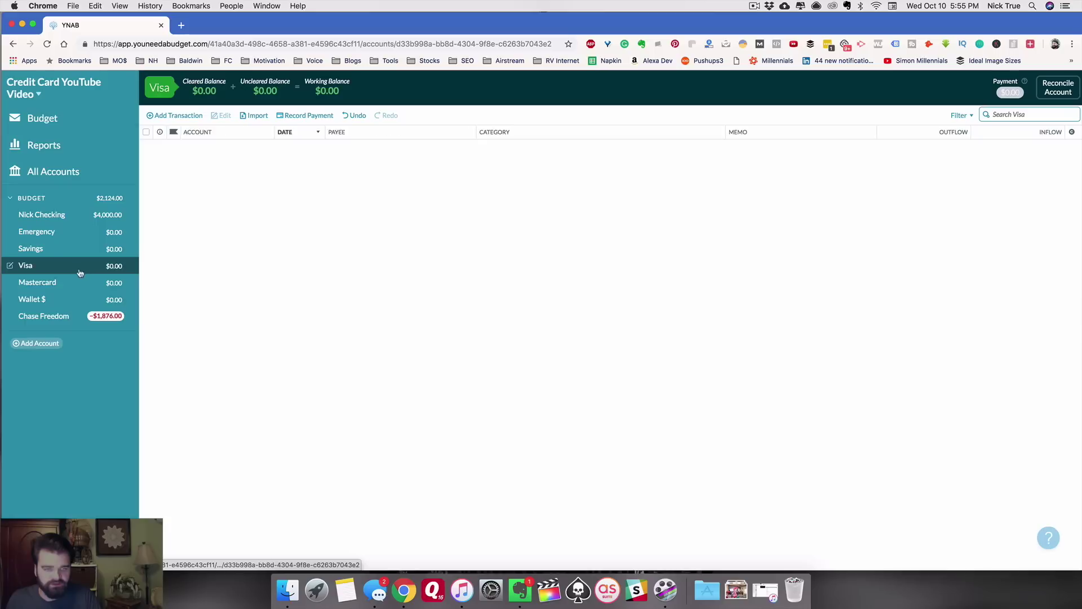
left_click(165, 116)
key("Tab")
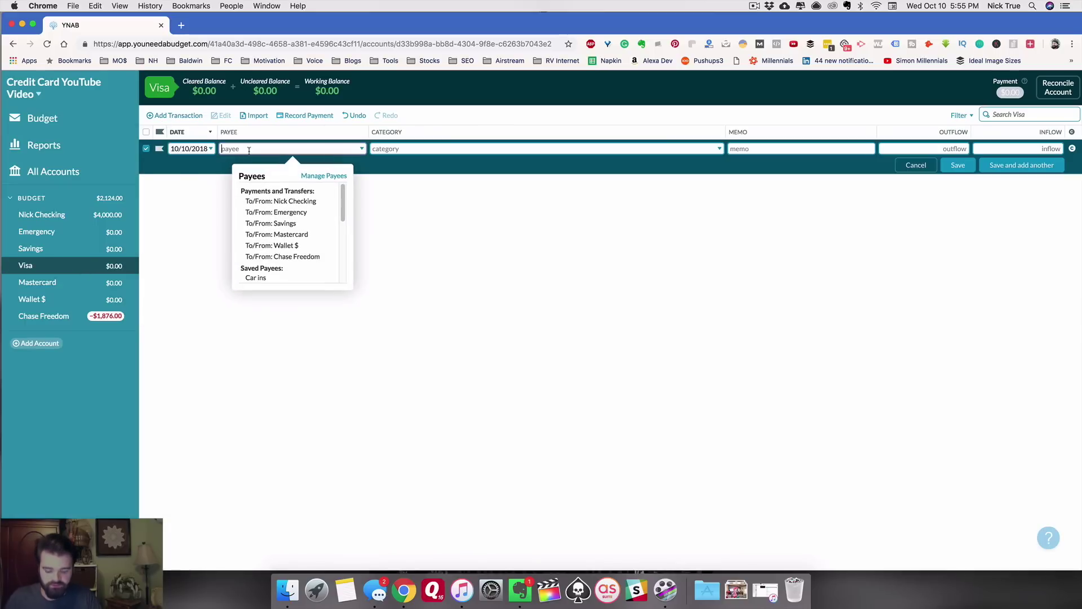
type("inter")
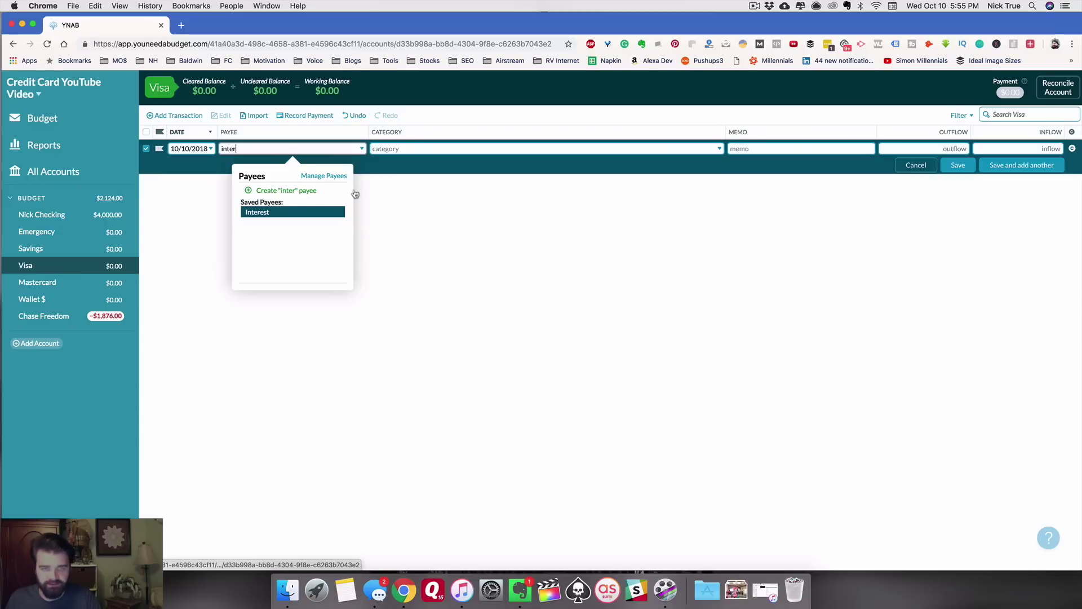
left_click(292, 211)
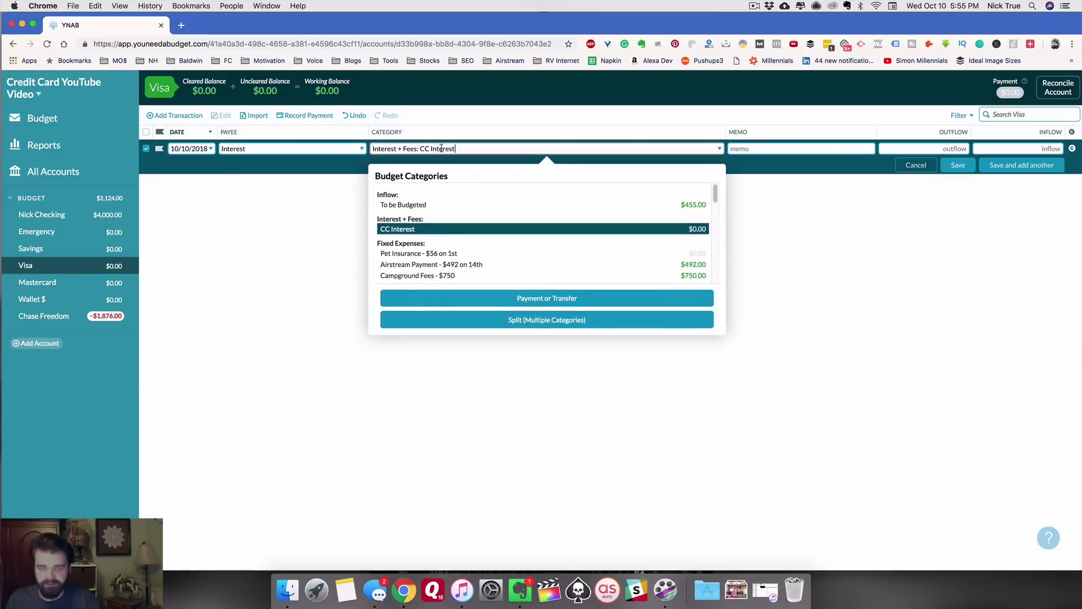
left_click(761, 150)
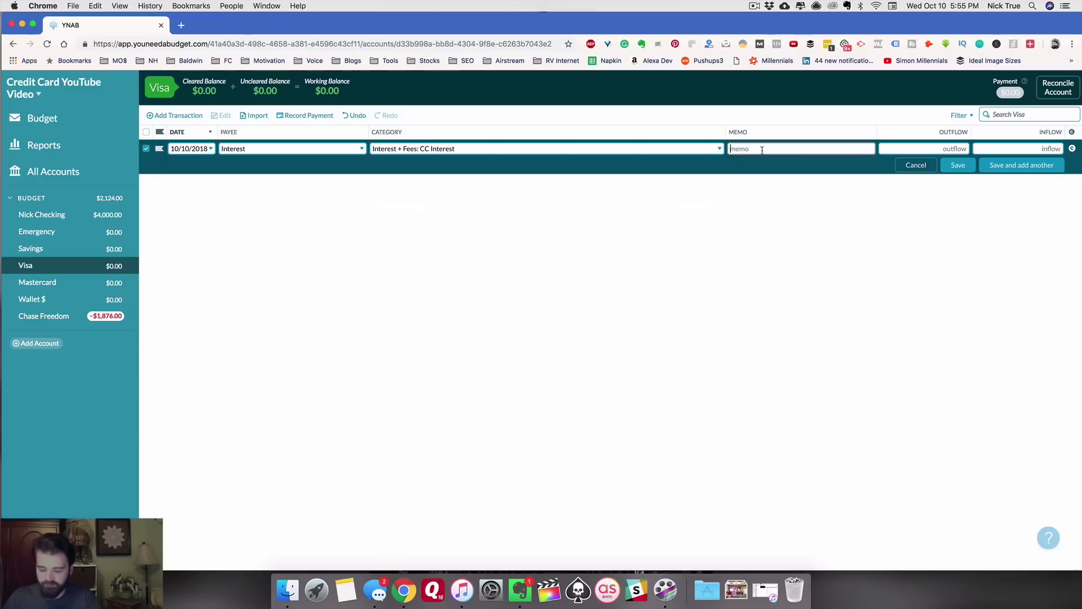
type("interest for sep")
left_click(961, 150)
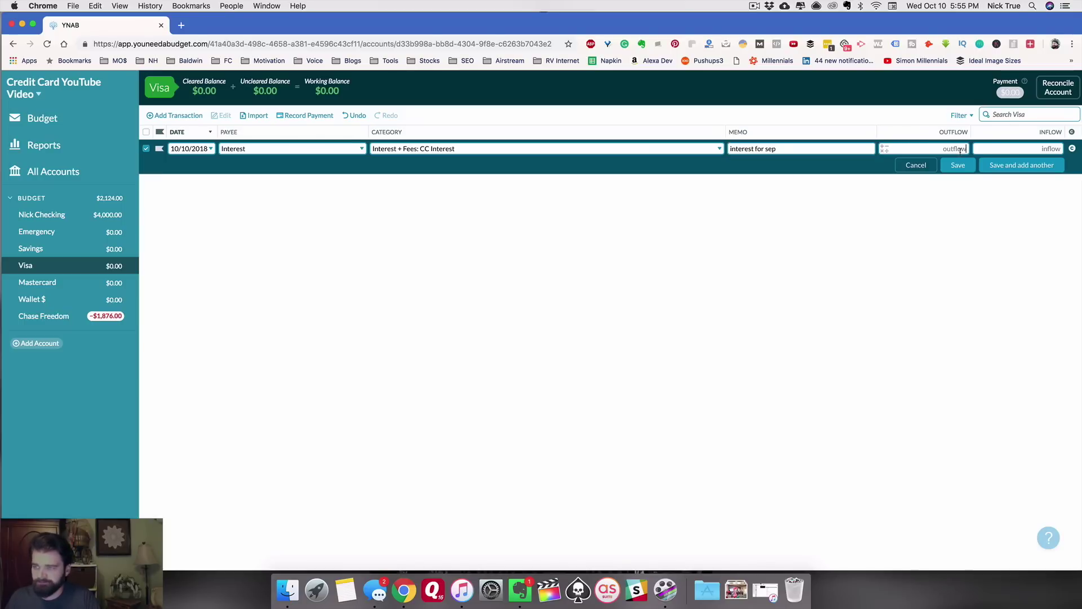
type("20")
left_click(959, 165)
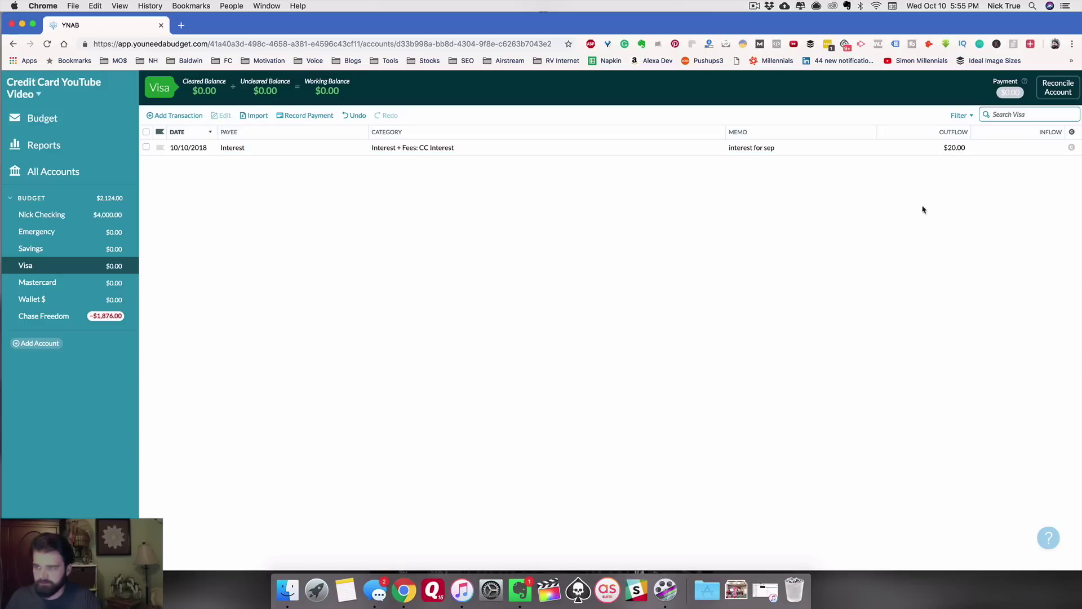
- Set the amount budgeted to CC Interest to $40 in the October 2018 budget
left_click(61, 124)
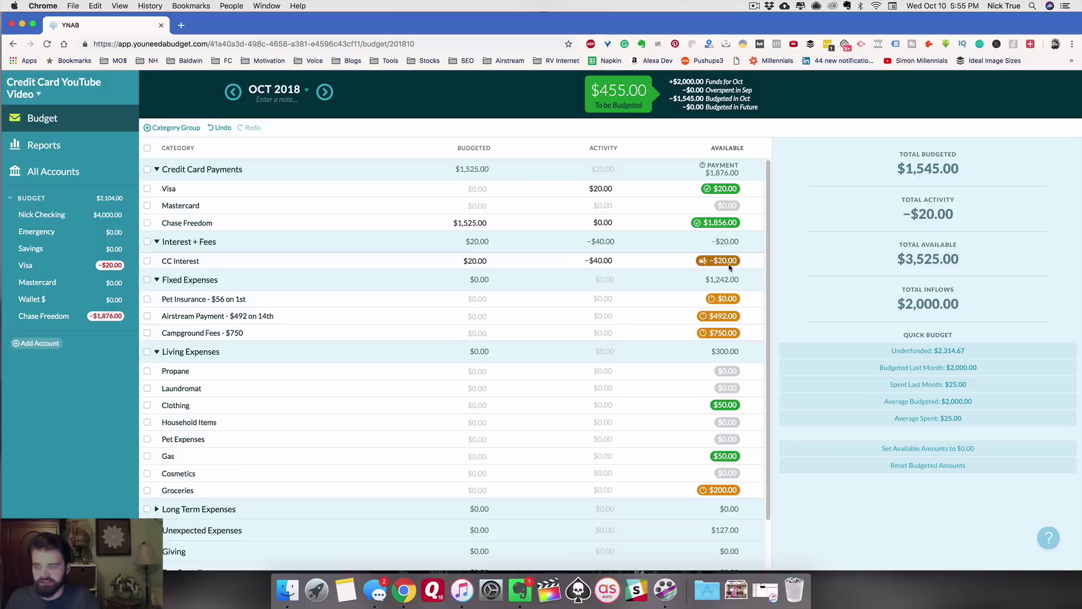
left_click(479, 261)
type("40")
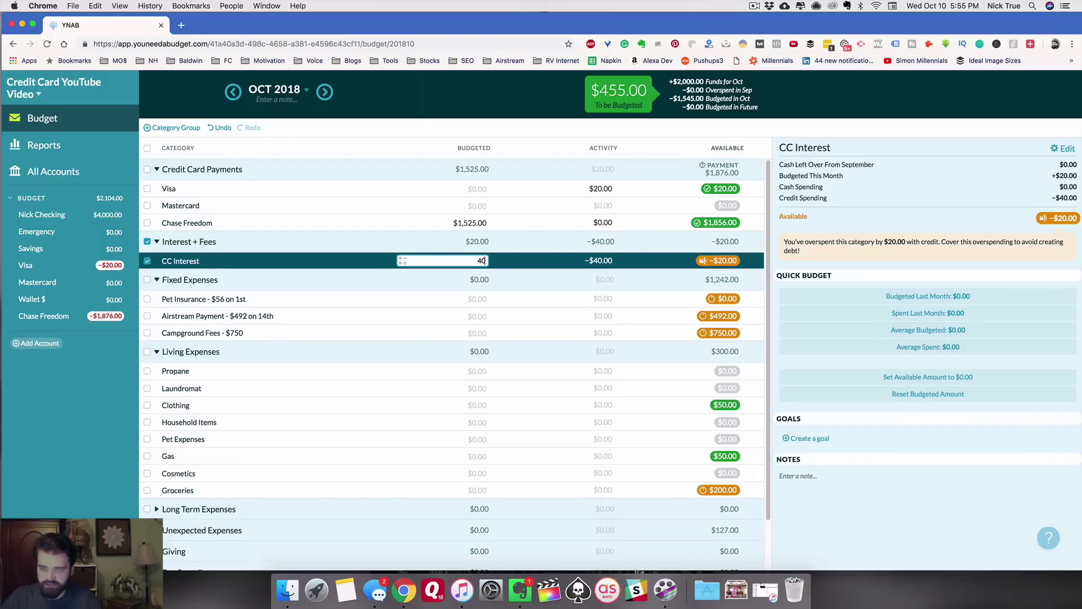
key("Return")
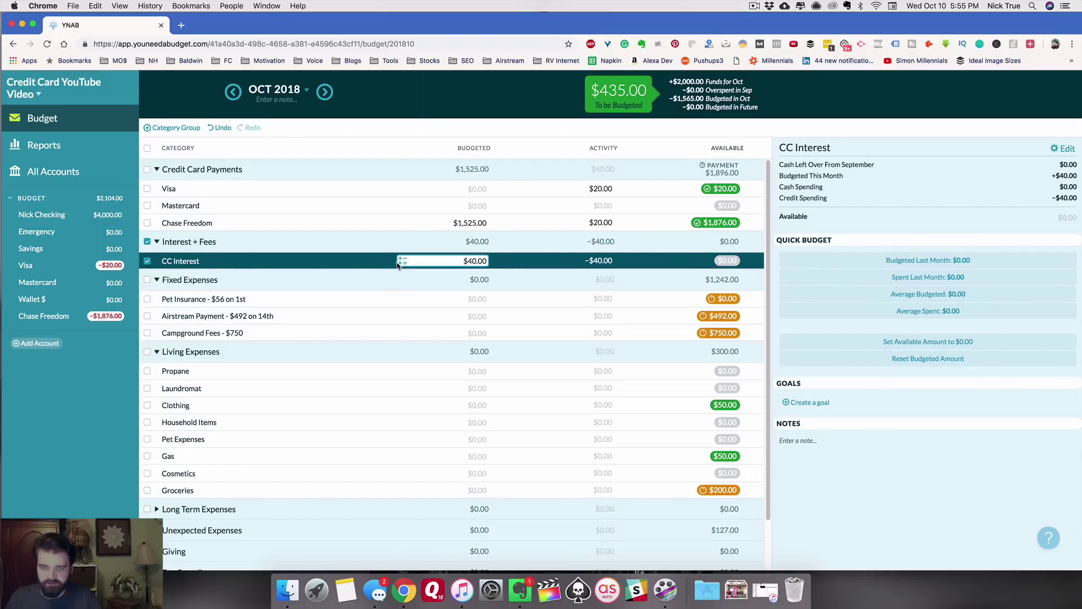
left_click(147, 261)
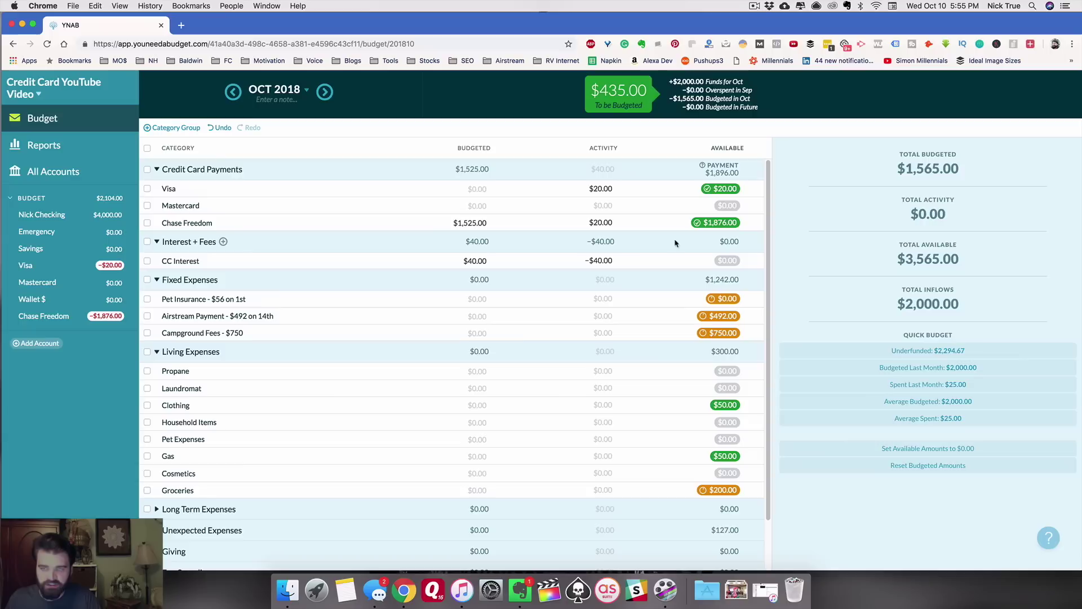
left_click(641, 191)
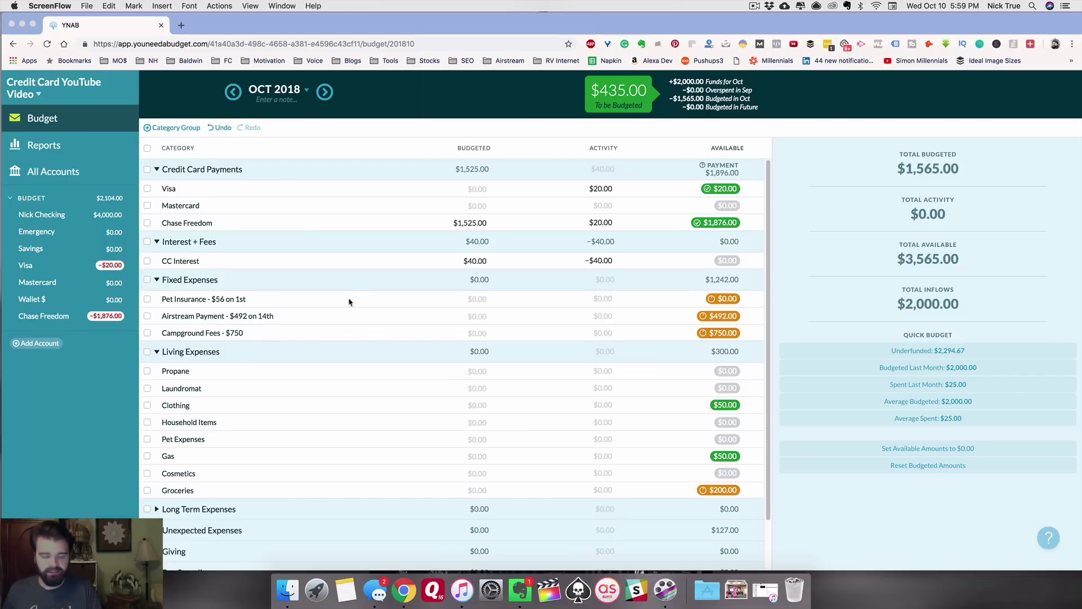
- Compare the Chase Freedom account balance with the amount available for its payment in the October 2018 budget
left_click(68, 318)
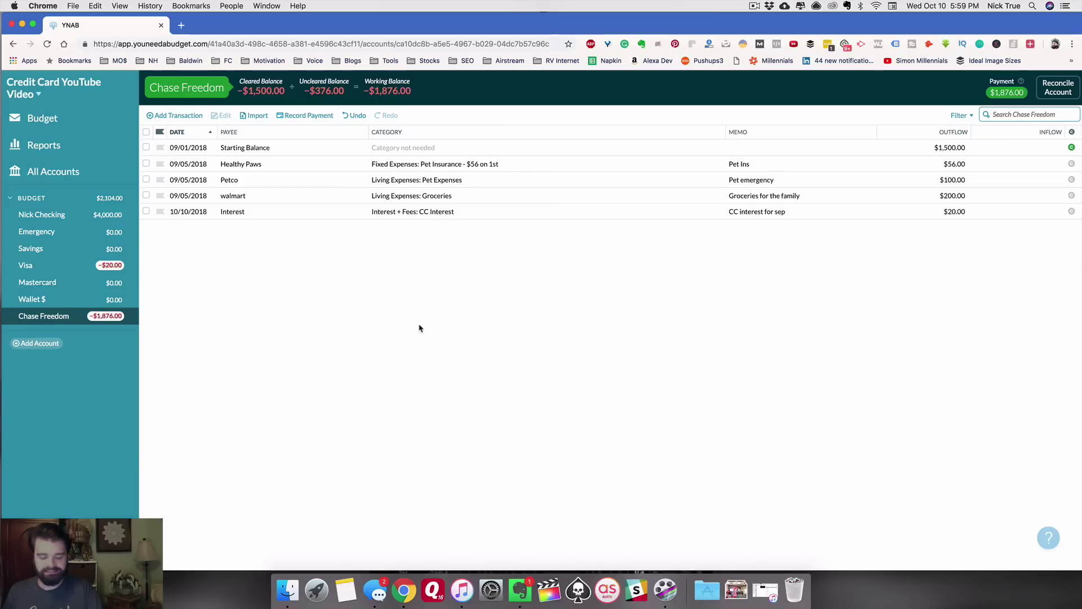
left_click(51, 118)
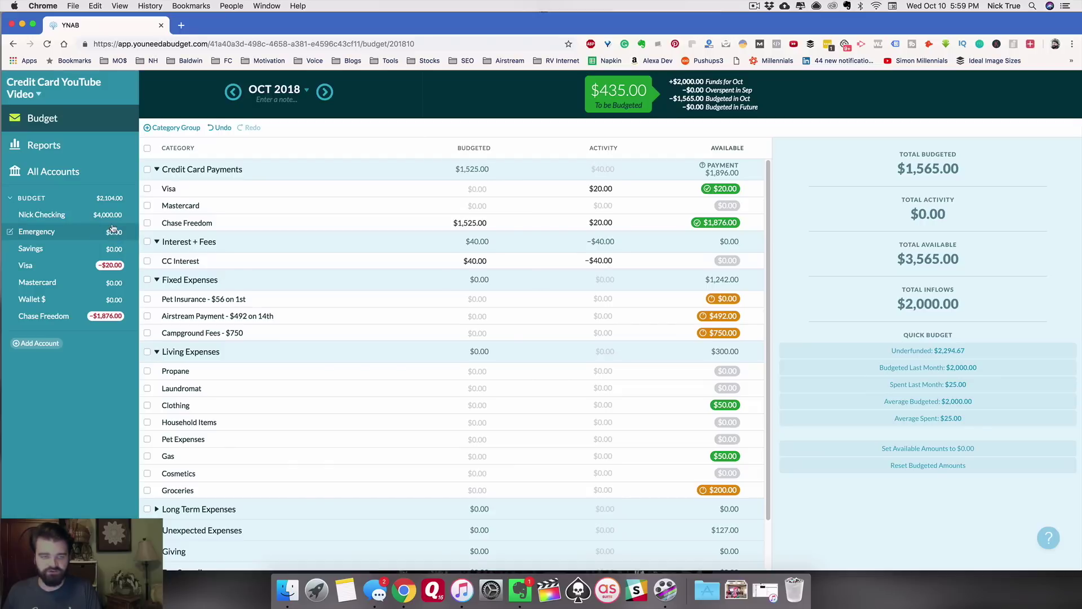
left_click(98, 319)
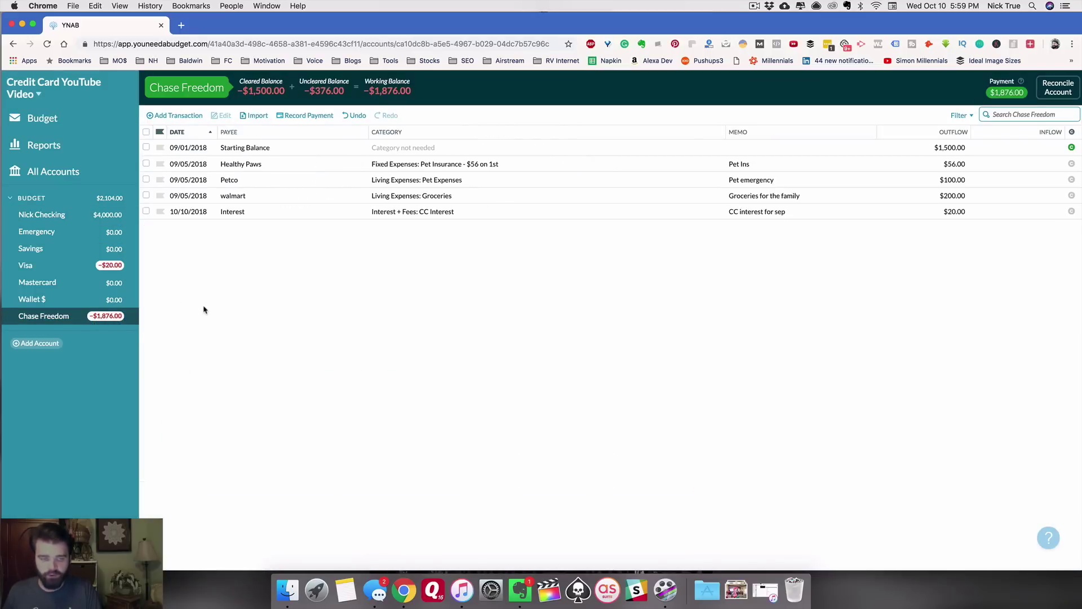
left_click(42, 118)
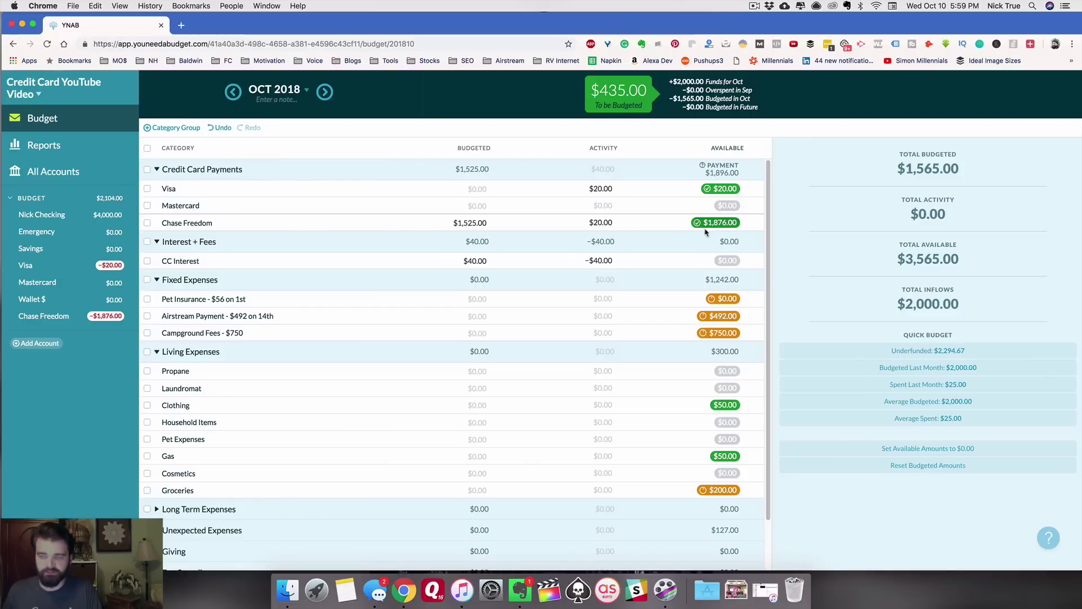
mouse_move(721, 227)
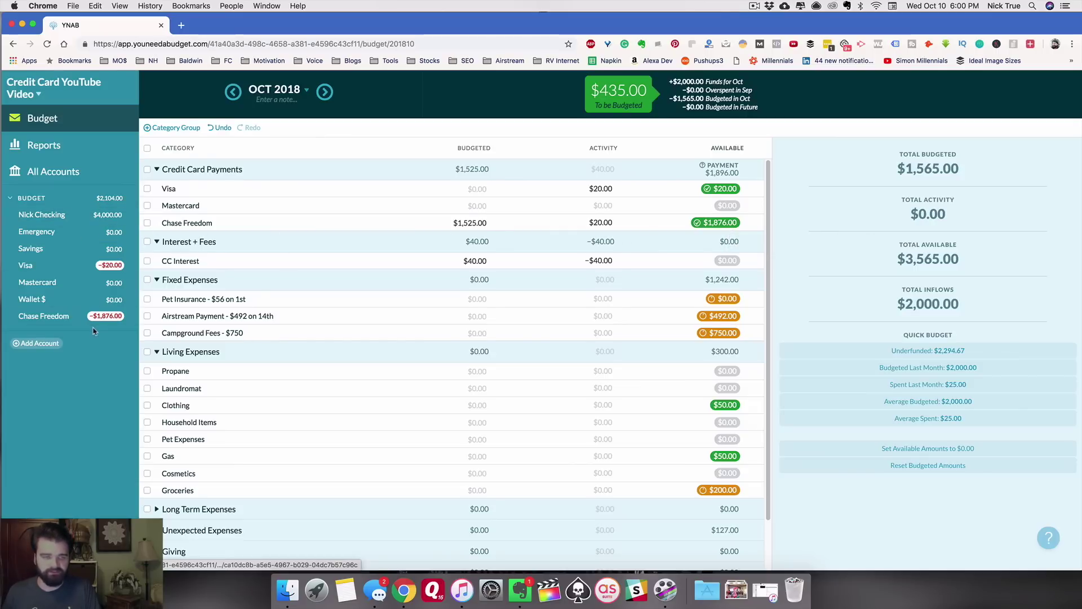
- Start a checking account transaction dated 10/10/2018 with payee "credit card payment" and a $1,000 outflow
left_click(76, 215)
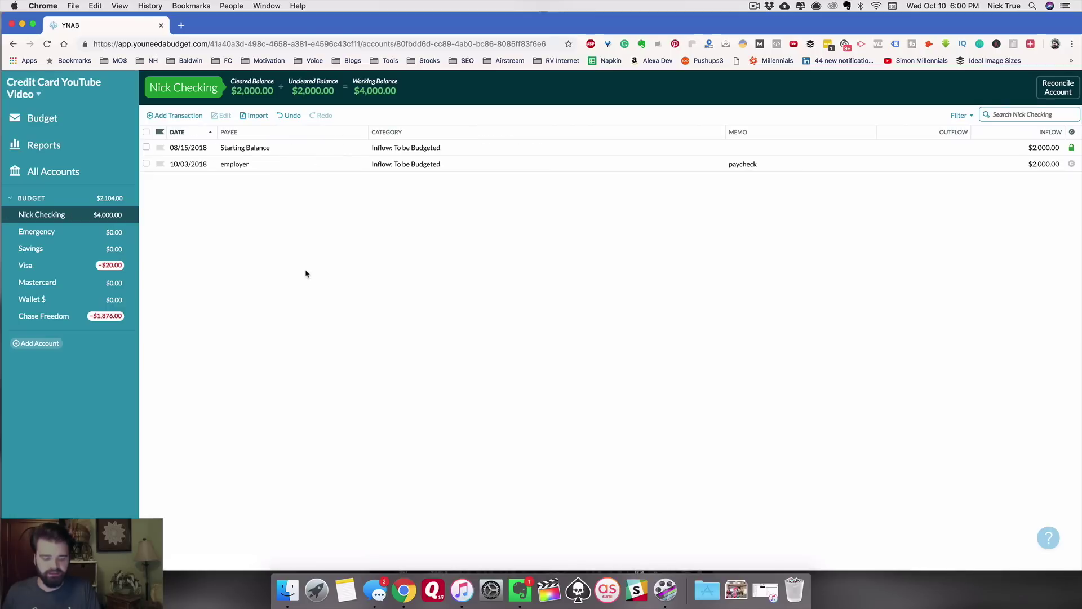
left_click(173, 115)
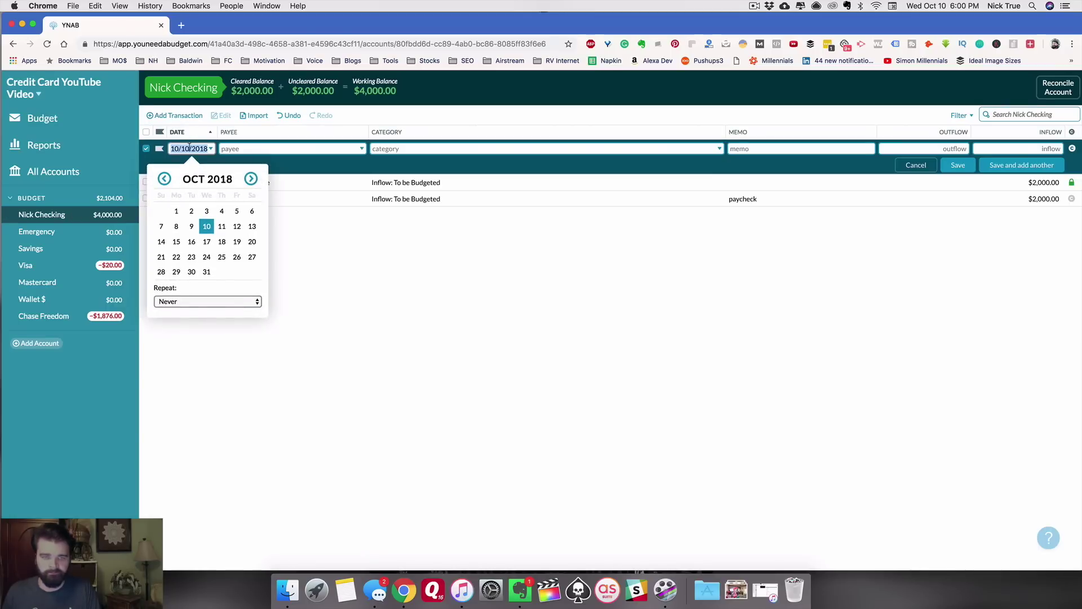
left_click(203, 227)
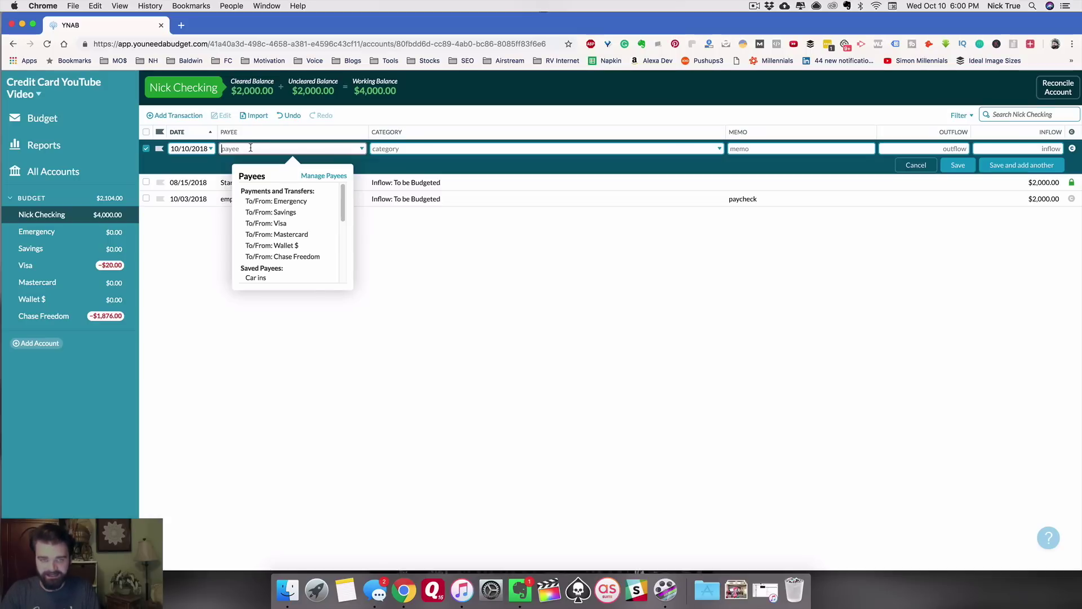
type("credit card payment")
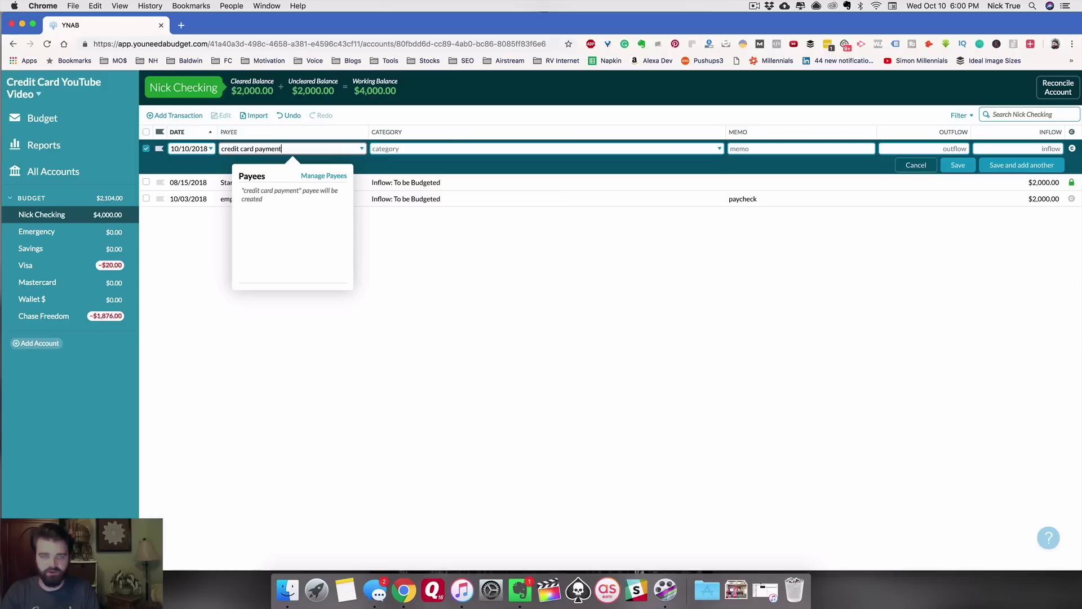
key("Tab")
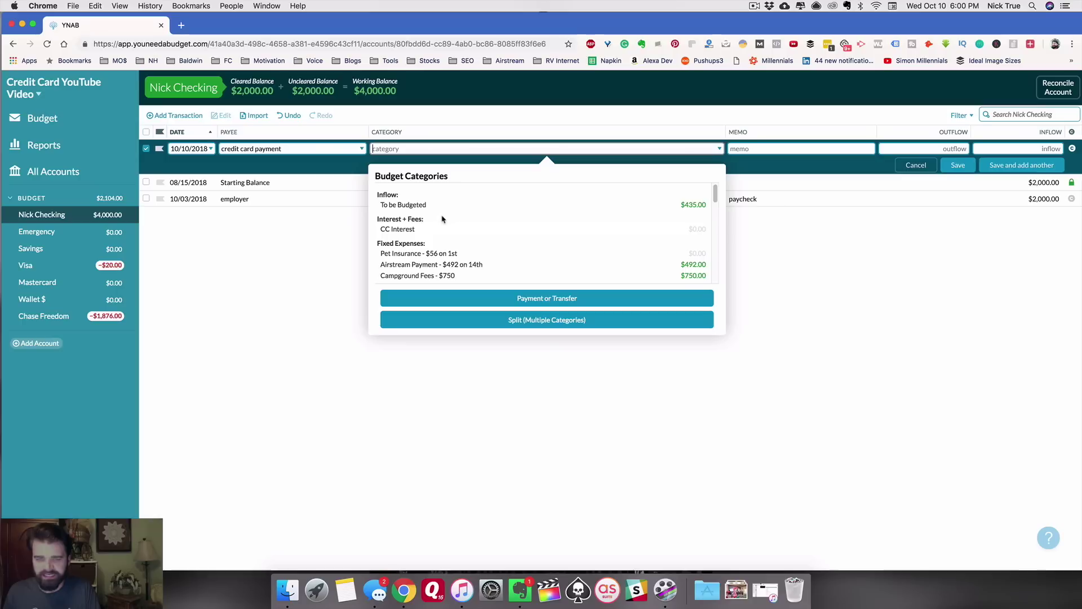
scroll(434, 228, "down", 3)
scroll(421, 225, "down", 3)
scroll(421, 225, "up", 5)
scroll(422, 223, "down", 8)
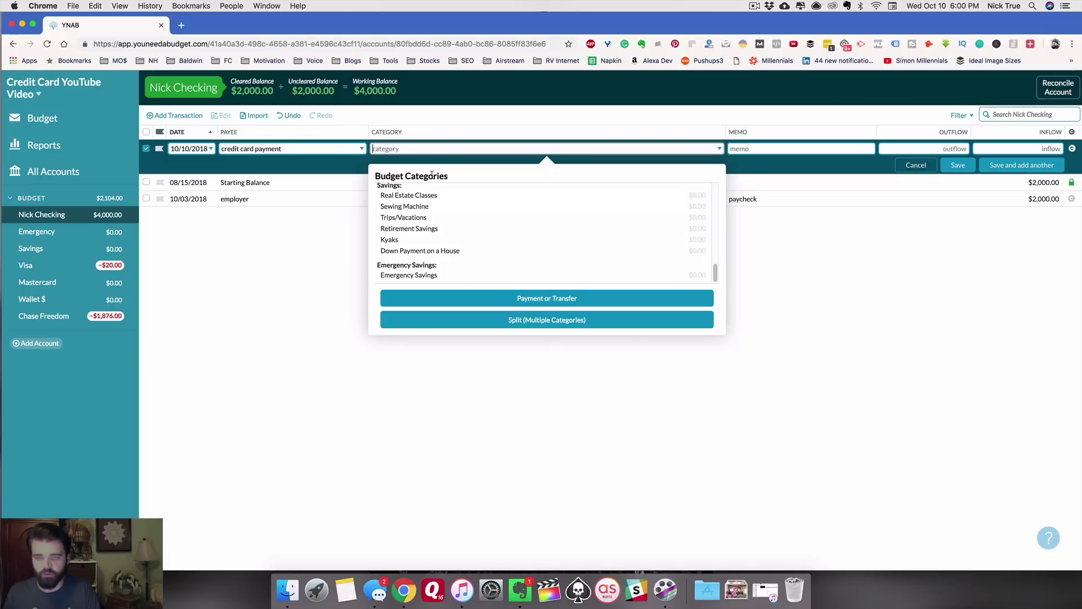
left_click(738, 151)
left_click(940, 151)
type("1000")
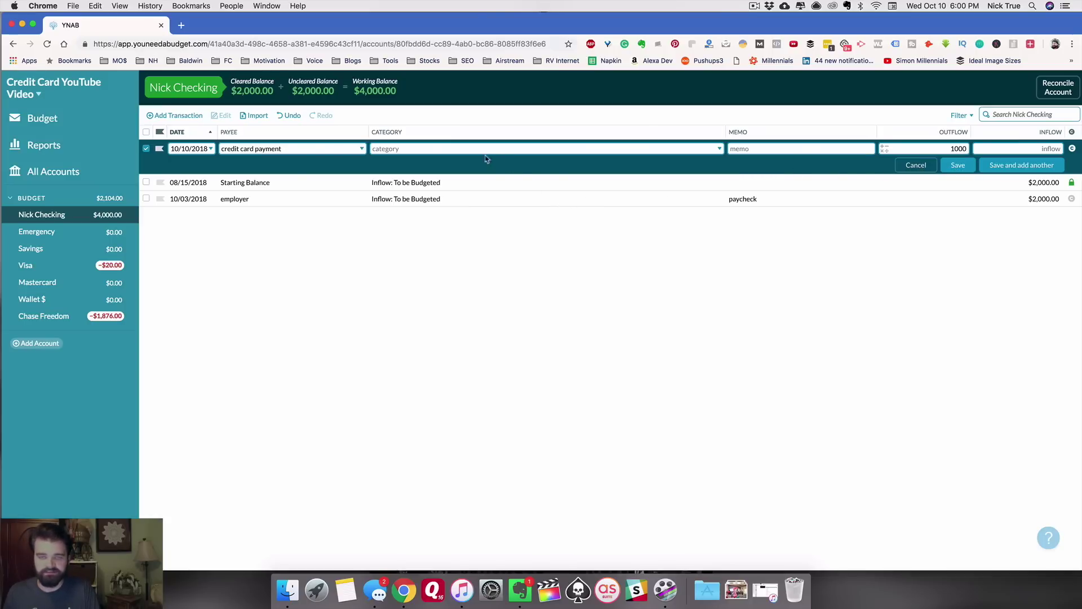
- Change the payee to "Payment to: Chase Freedom", add the memo "pay down credit card" and save the transaction
left_click(344, 149)
key("BackSpace")
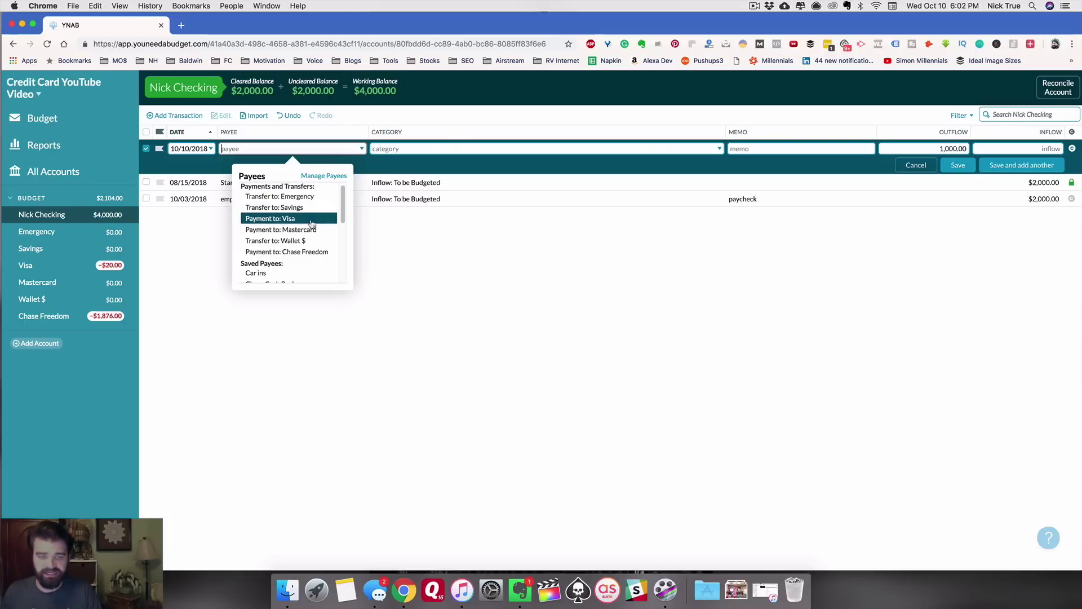
left_click(308, 252)
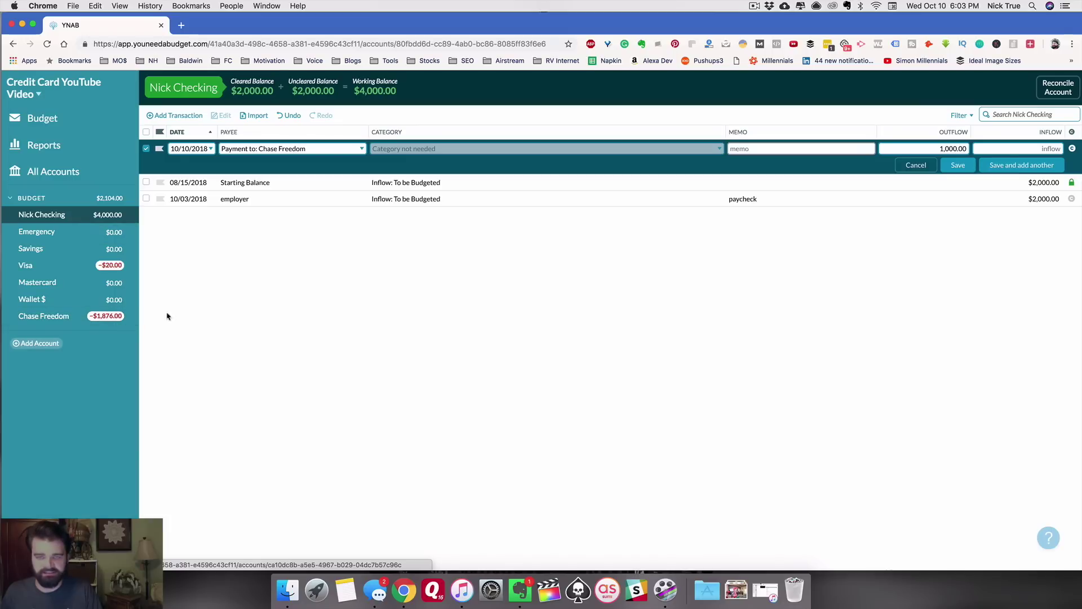
type("pay down credit card")
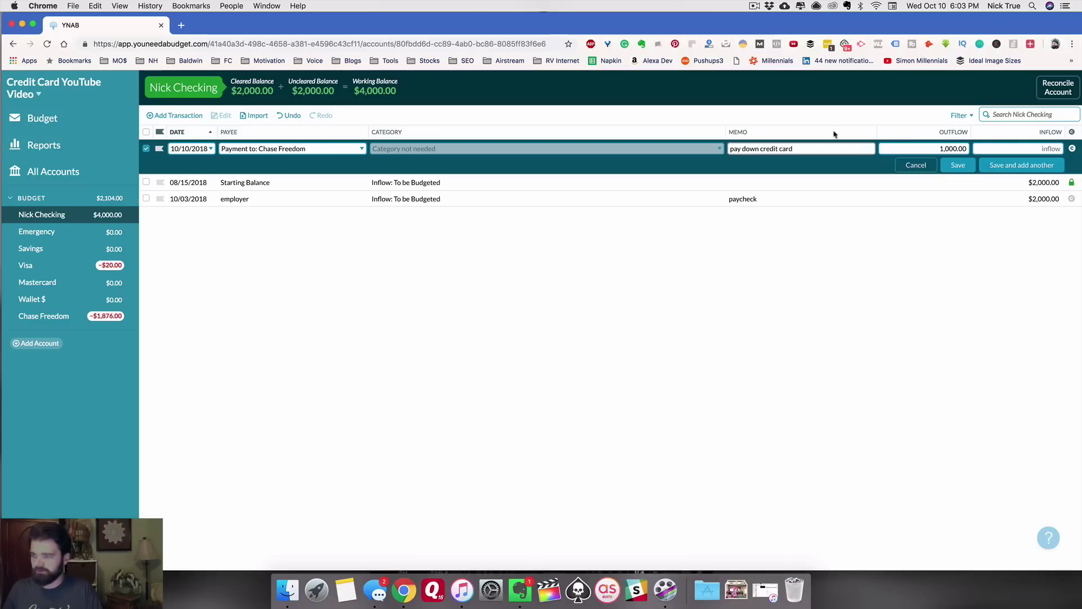
left_click(937, 149)
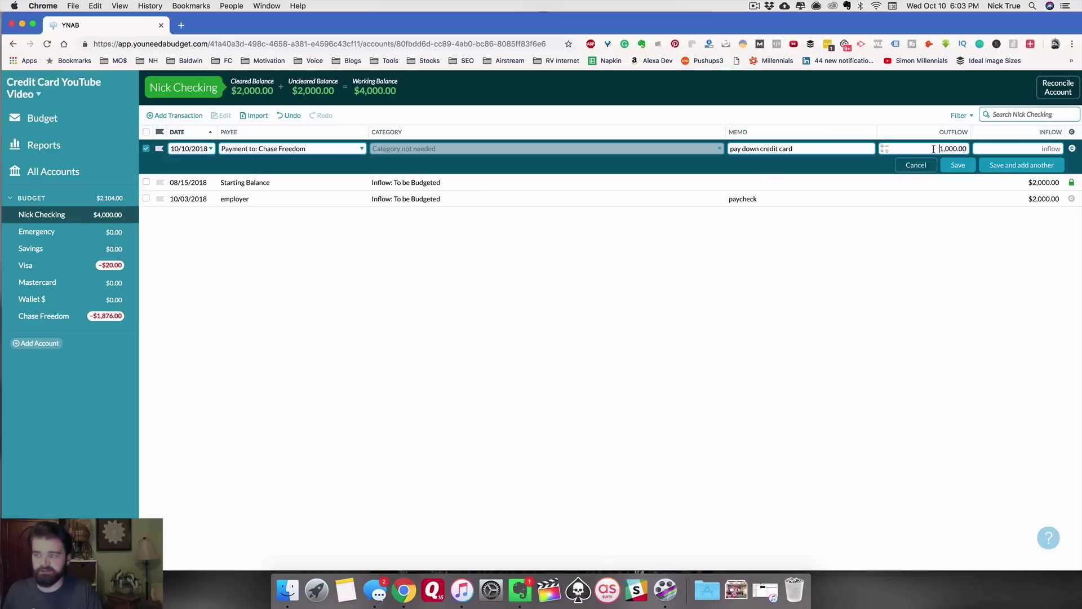
left_click(957, 166)
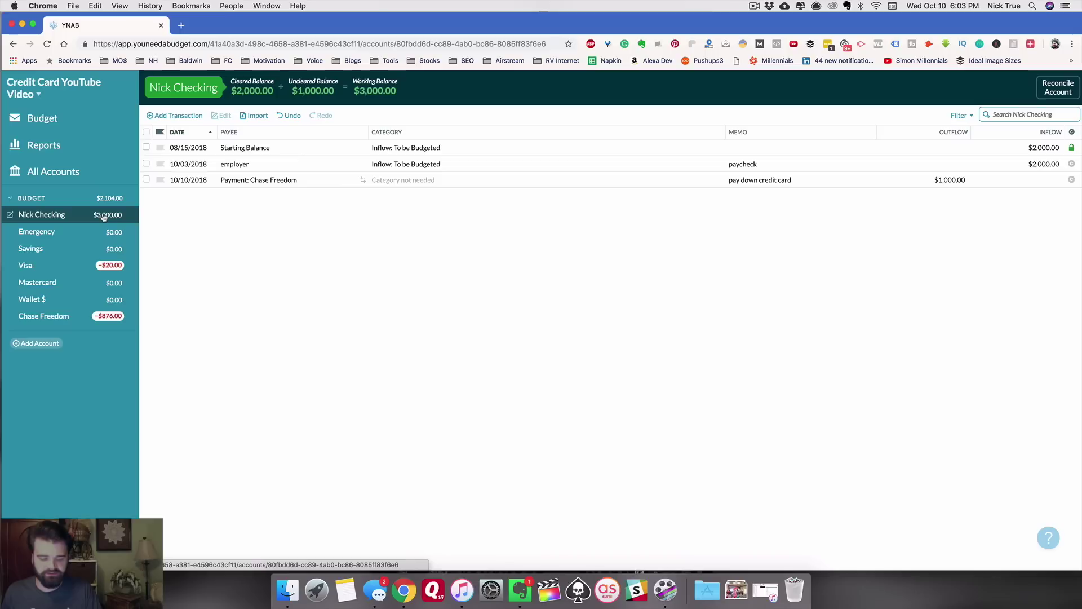
- Trace the Chase Freedom payment through the card's register, the October 2018 budget and the matching checking account entry
left_click(45, 324)
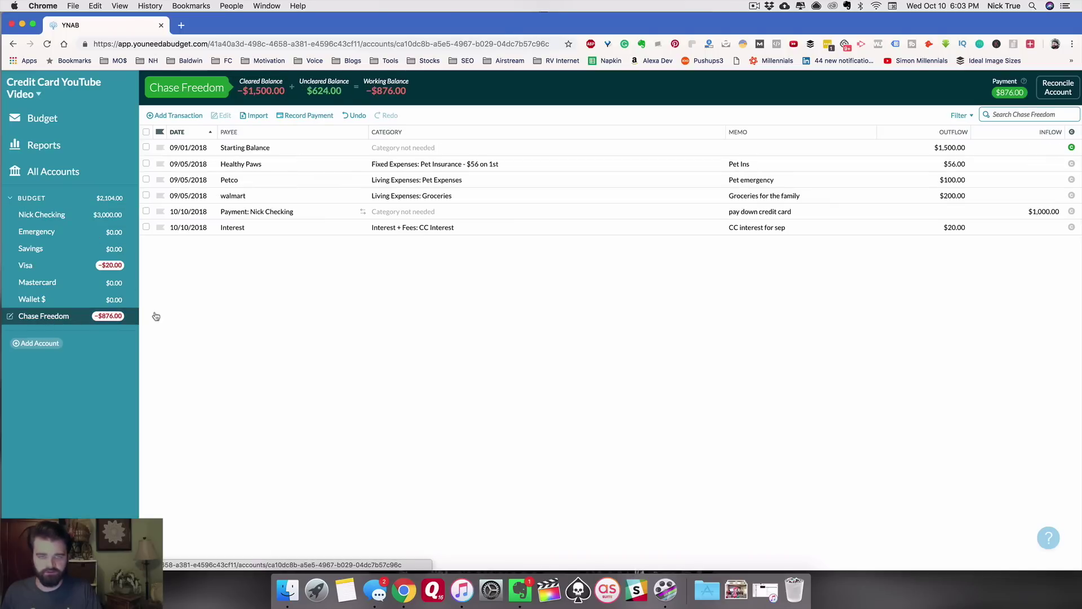
left_click(475, 212)
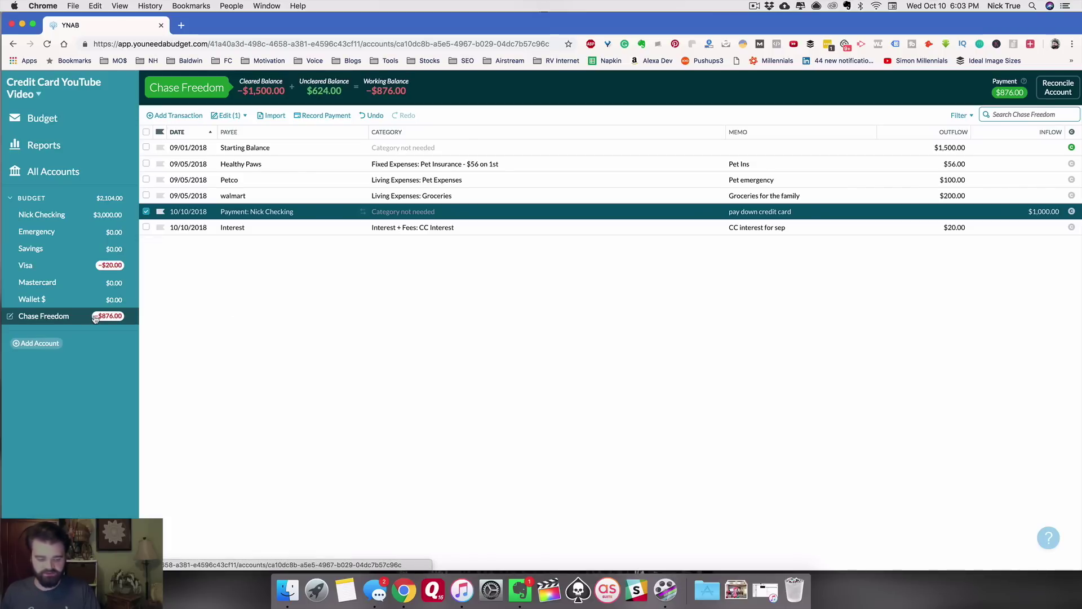
left_click(82, 123)
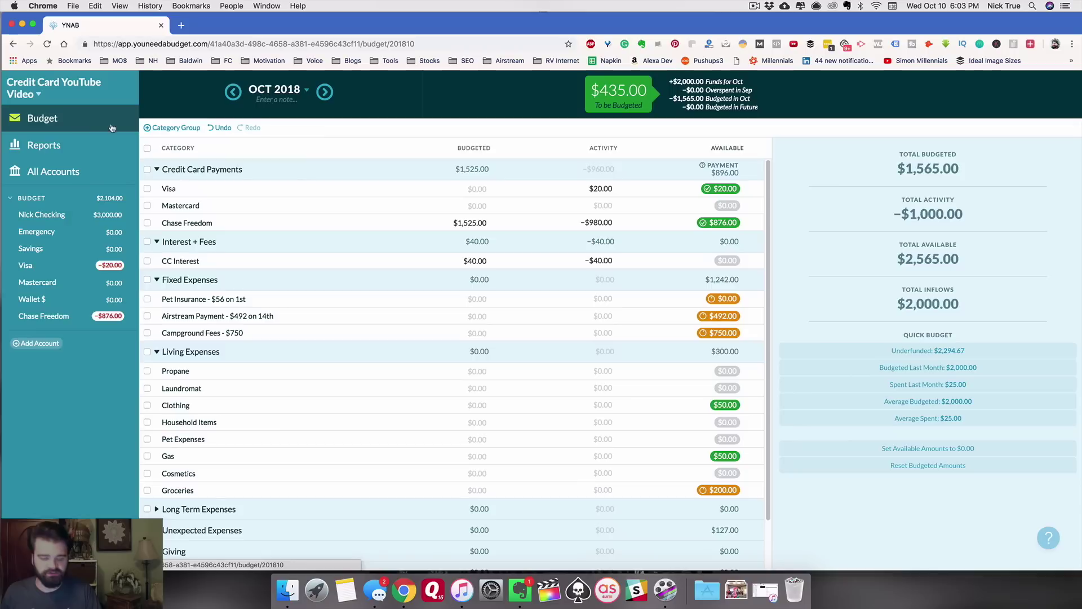
left_click(246, 224)
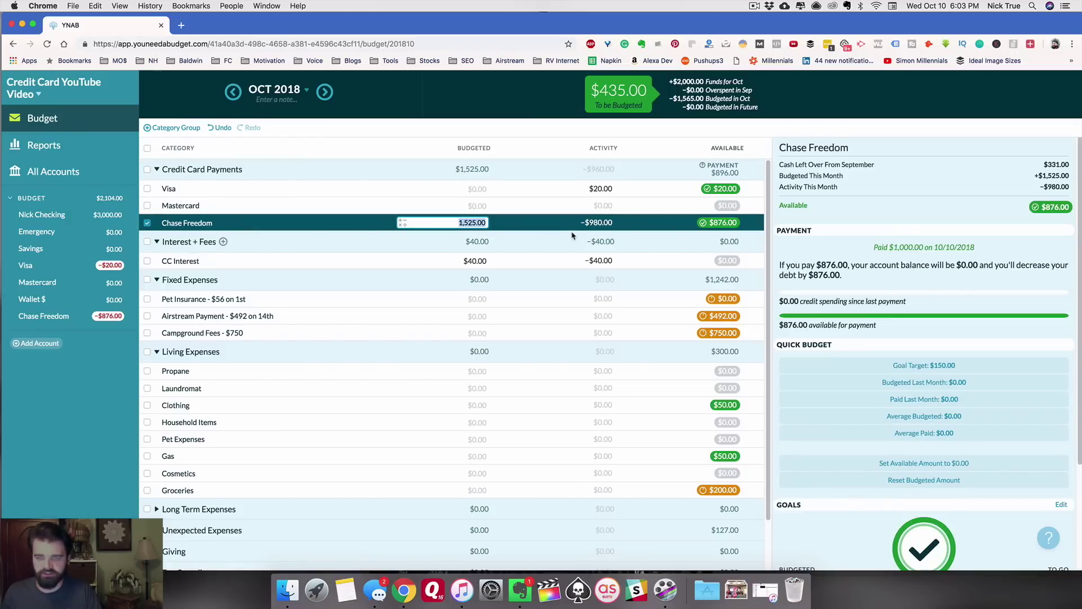
key("Return")
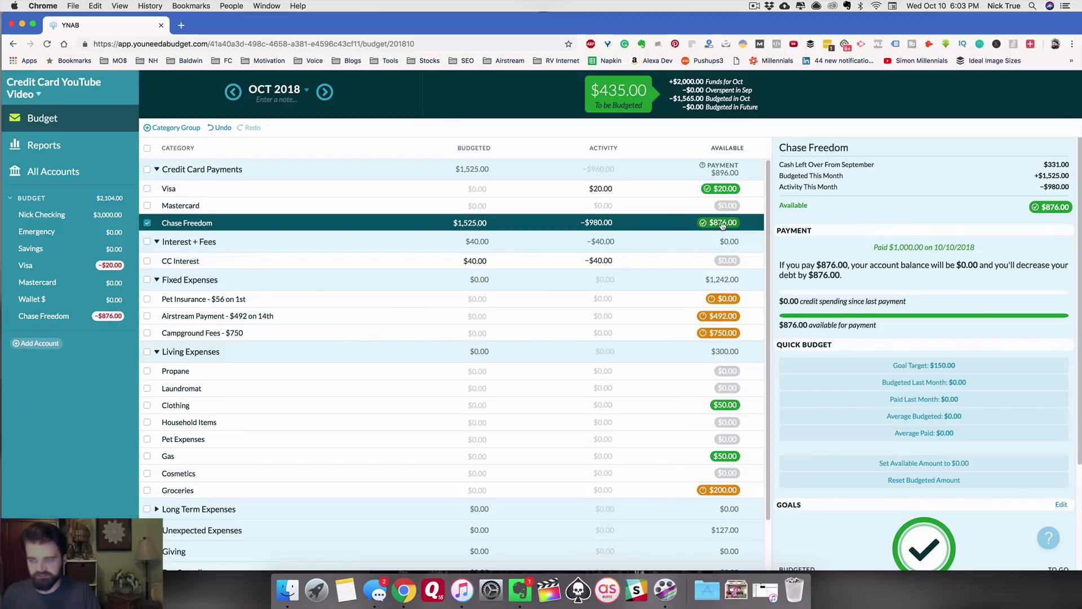
mouse_move(725, 227)
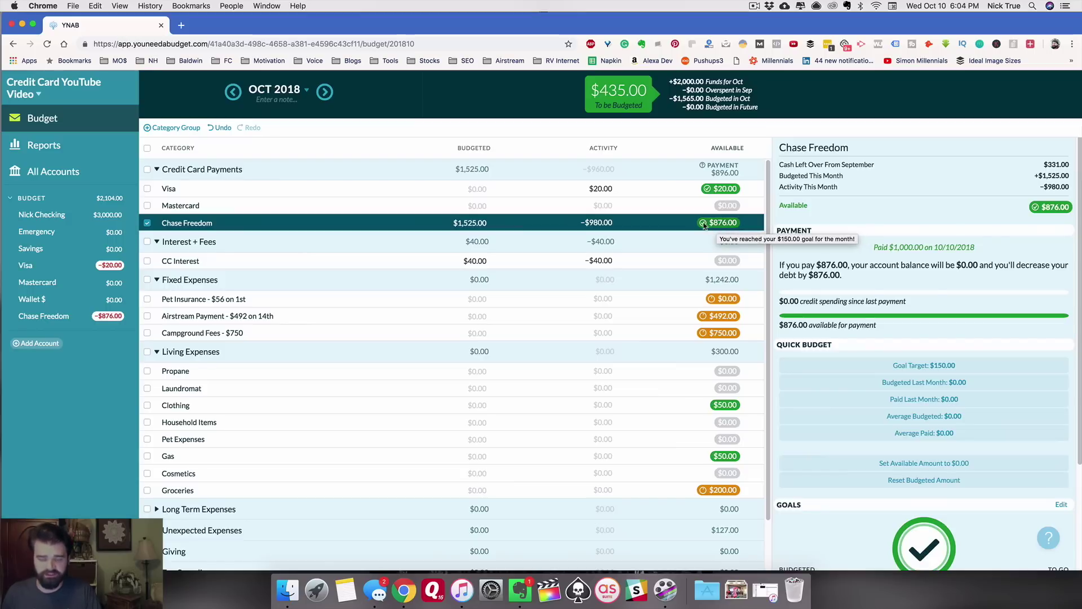
left_click(77, 320)
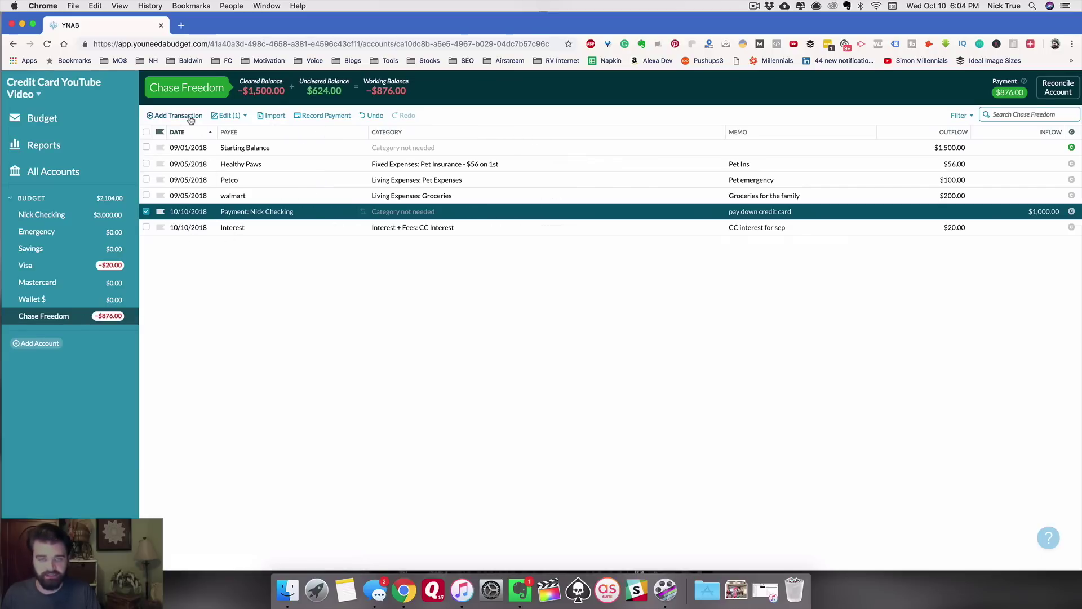
left_click(362, 212)
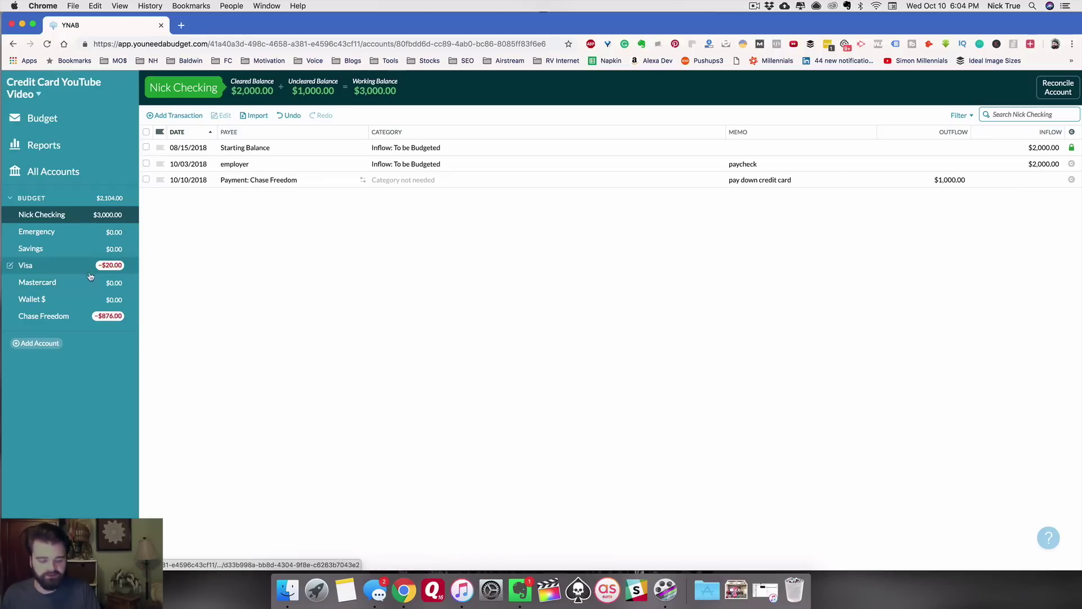
- Rename the Chase Freedom account to "Chase Freedom 15th"
left_click(66, 318)
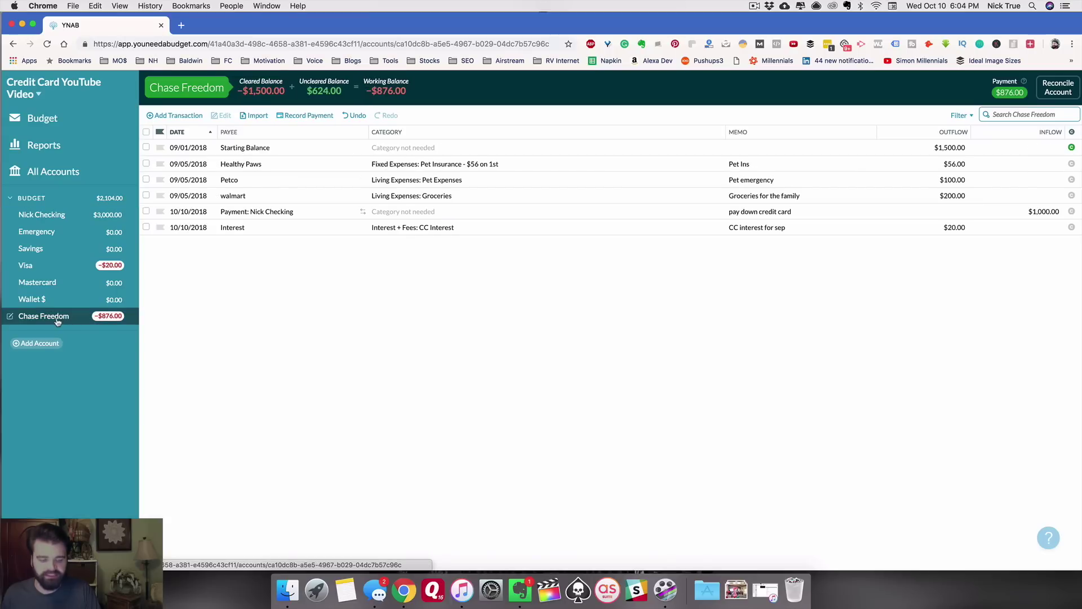
left_click(57, 321)
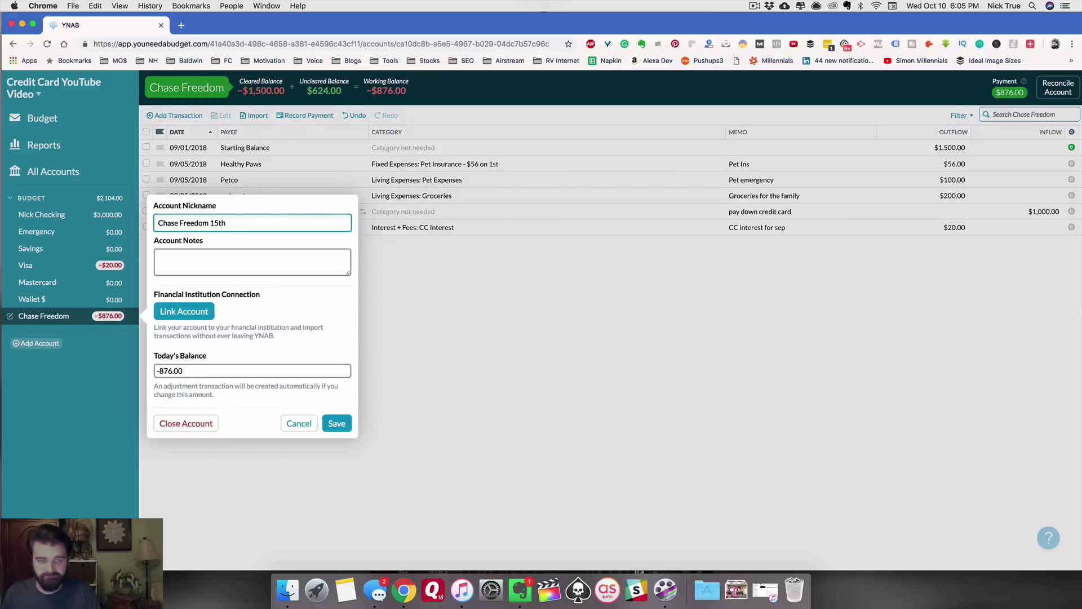
left_click(336, 423)
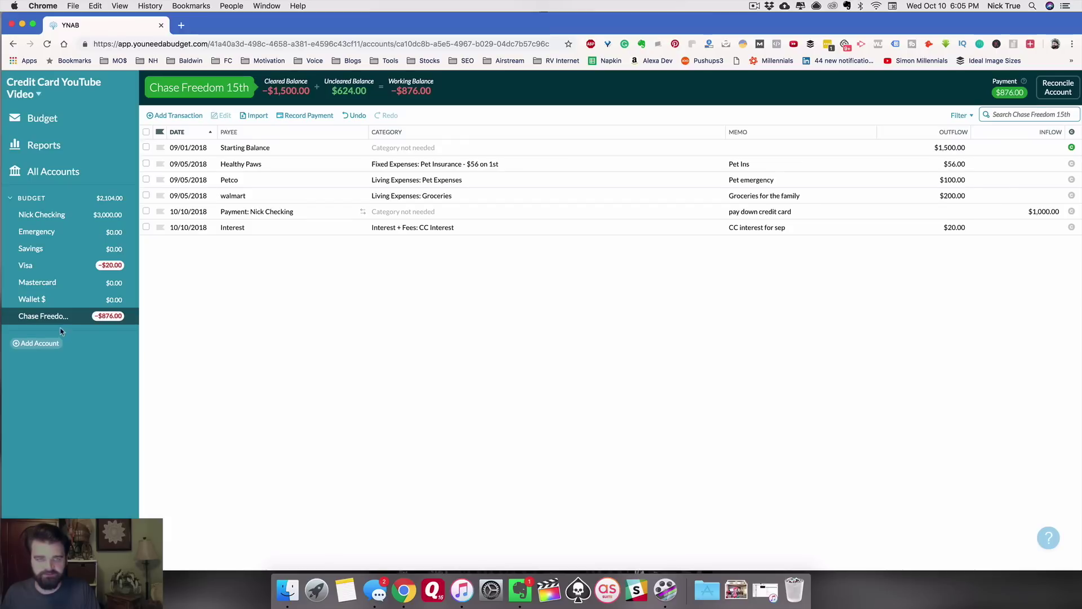